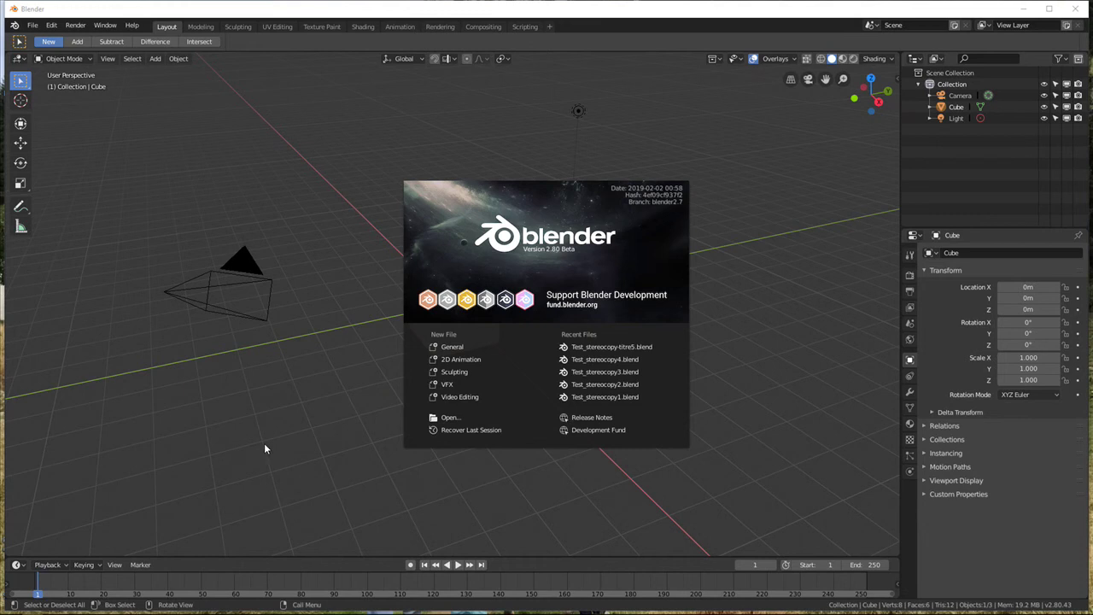
Step: Dismiss the splash screen and set the render resolution to 2676 px in X and 2194 px in Y
click(321, 396)
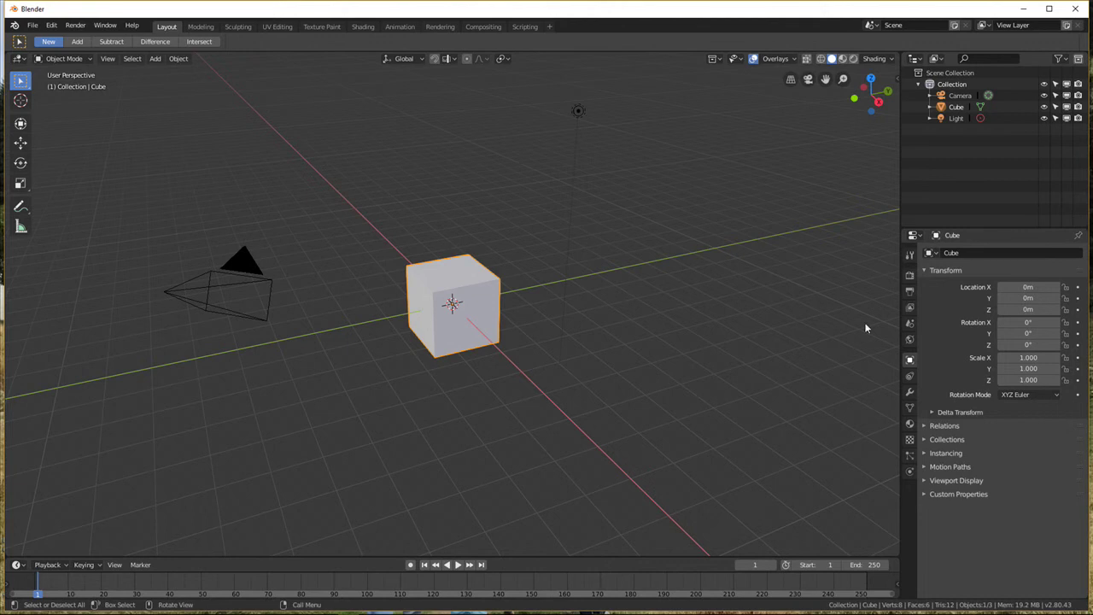
click(911, 294)
click(1036, 266)
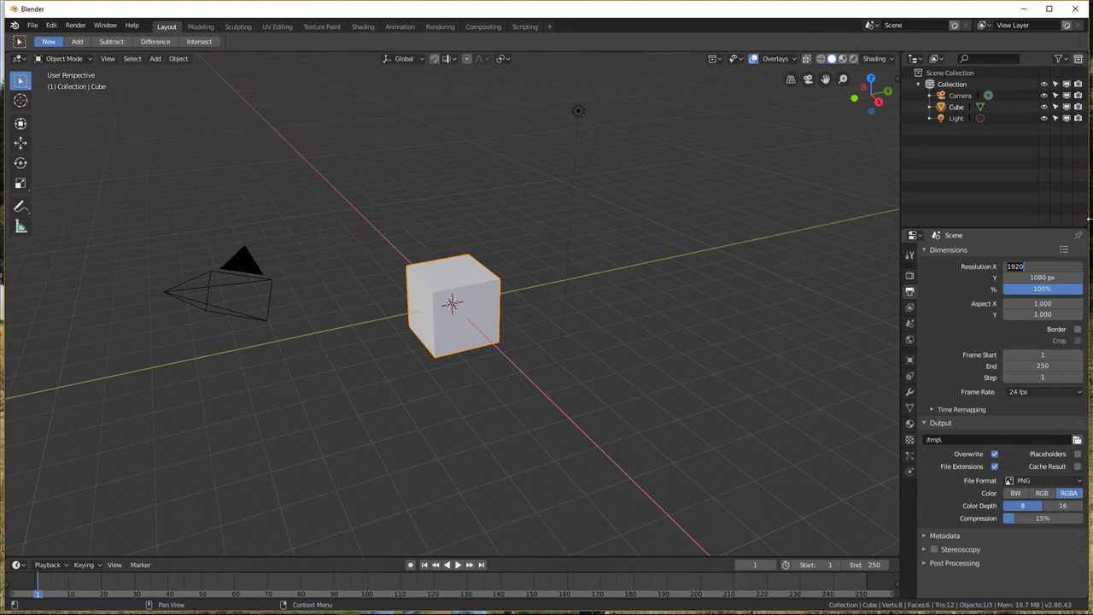
text(2676)
key(Return)
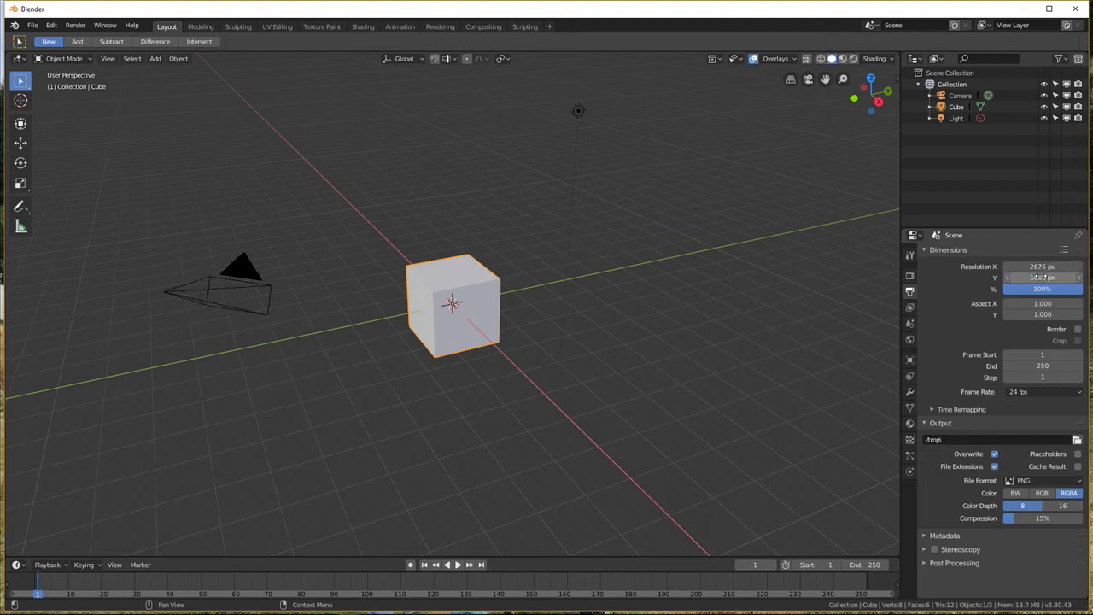
click(1039, 277)
text(219)
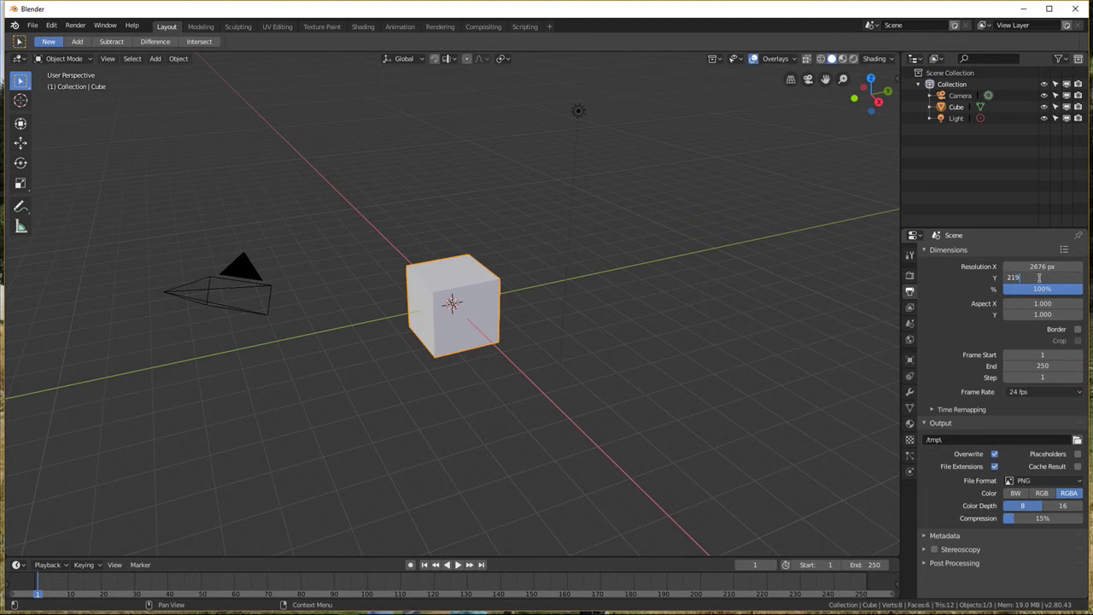
text(4)
key(Return)
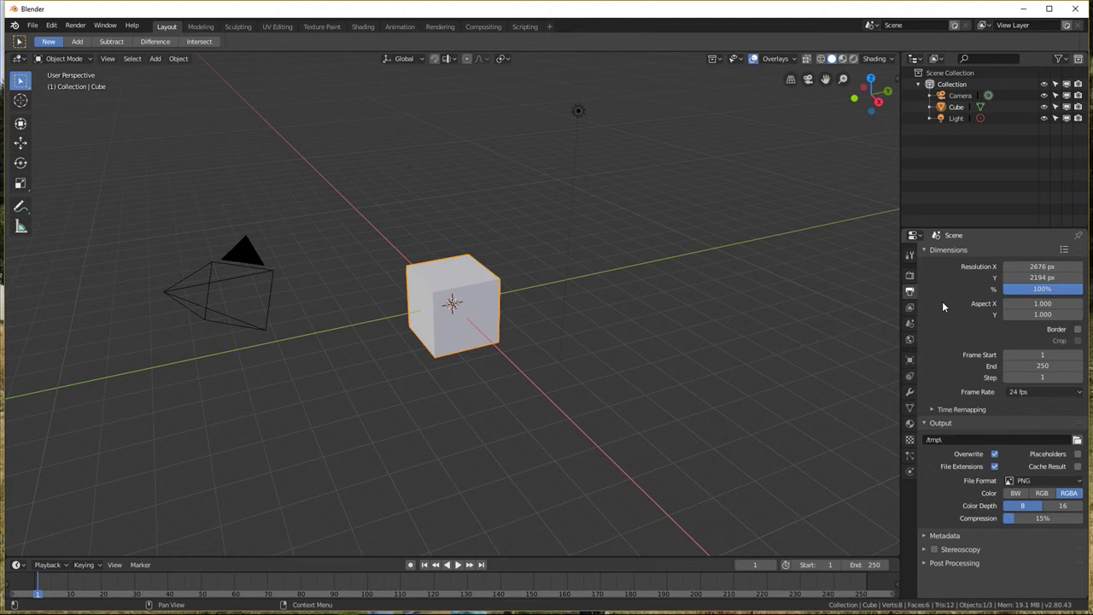
Step: Set the end frame of the render range to 1
click(1031, 365)
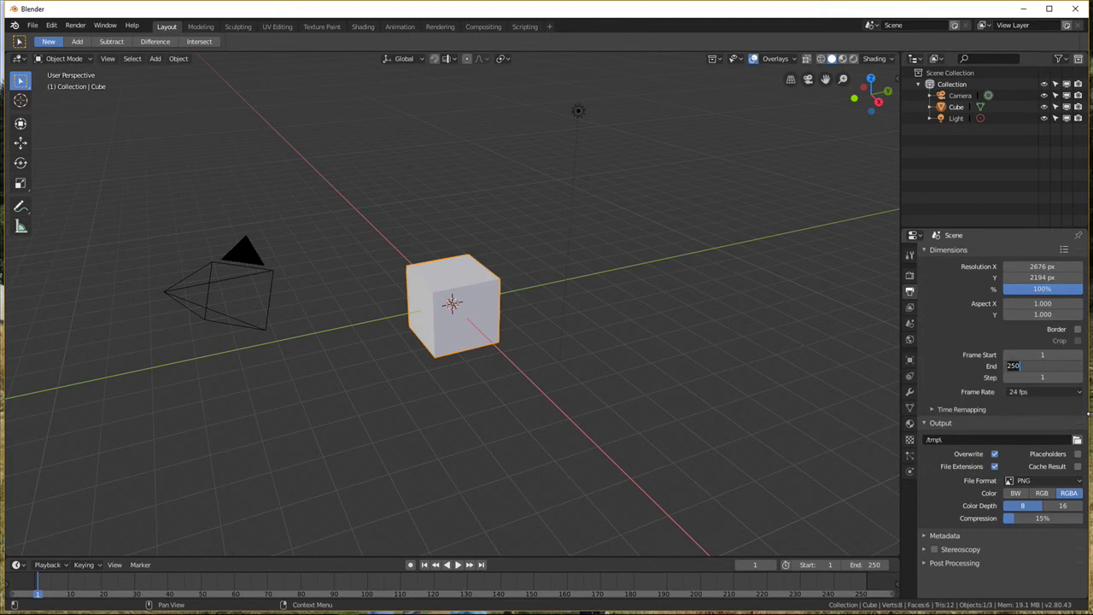
text(1)
key(Return)
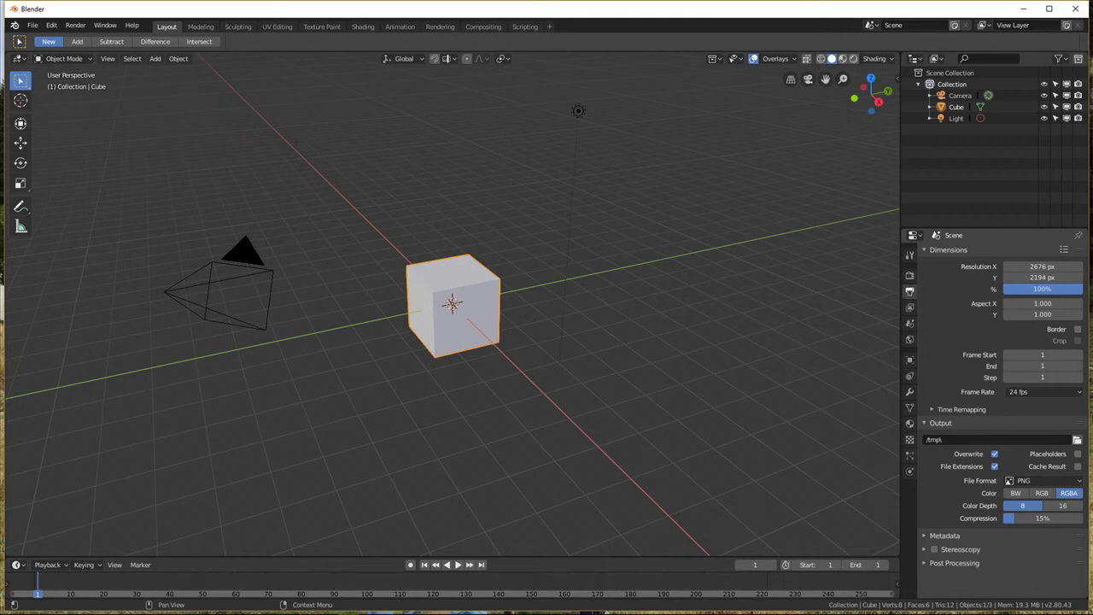
Step: Browse the render output path to the folder D:\Blender\Perso\Project Stereoscopy\Tutoriel\Renders
click(1077, 441)
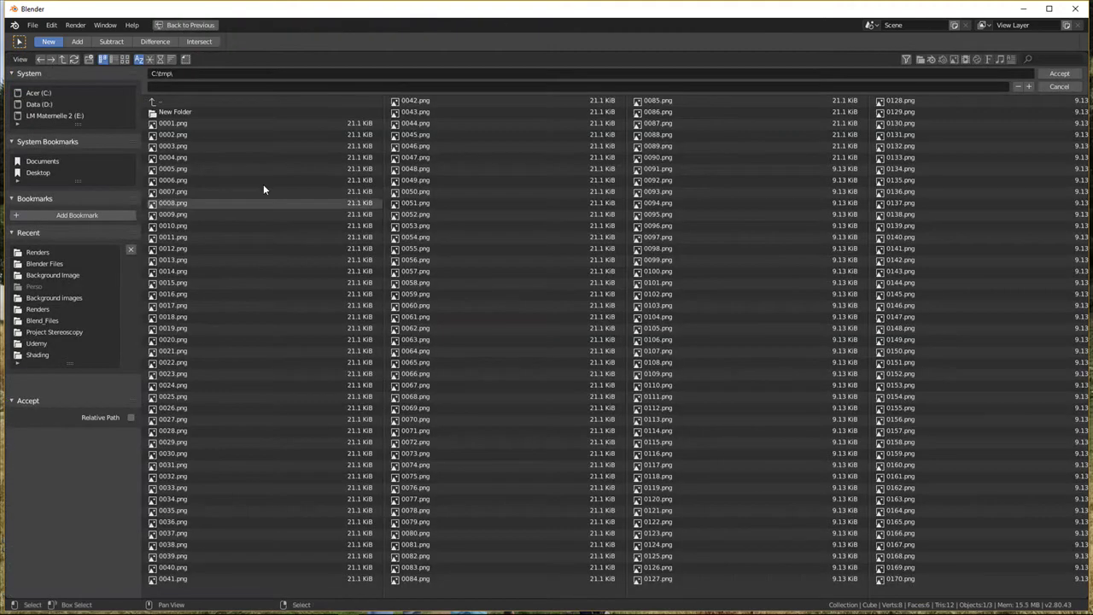
click(45, 104)
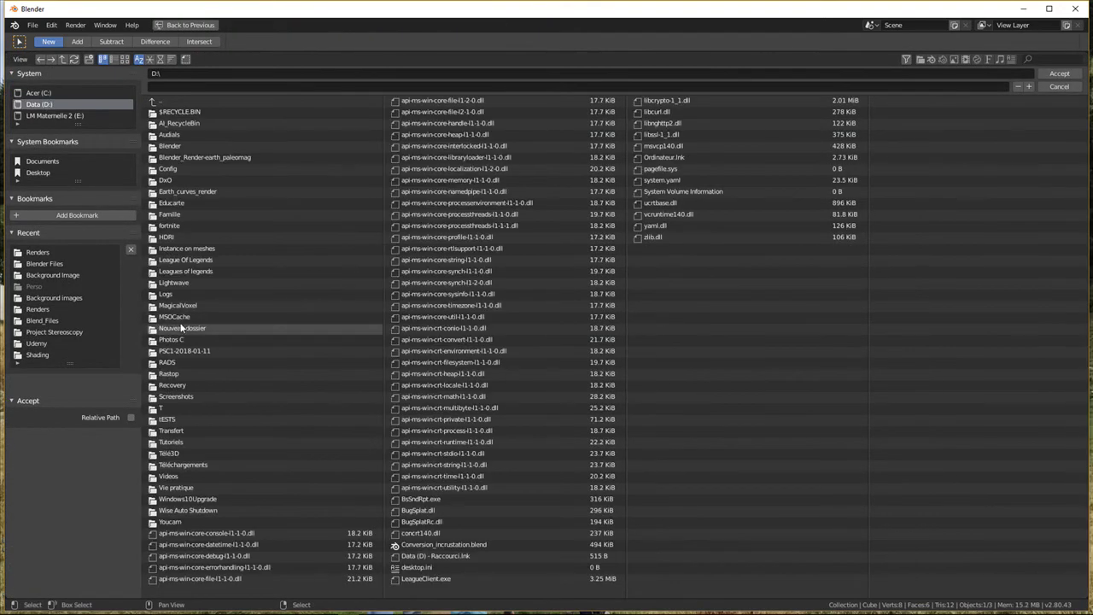
click(170, 146)
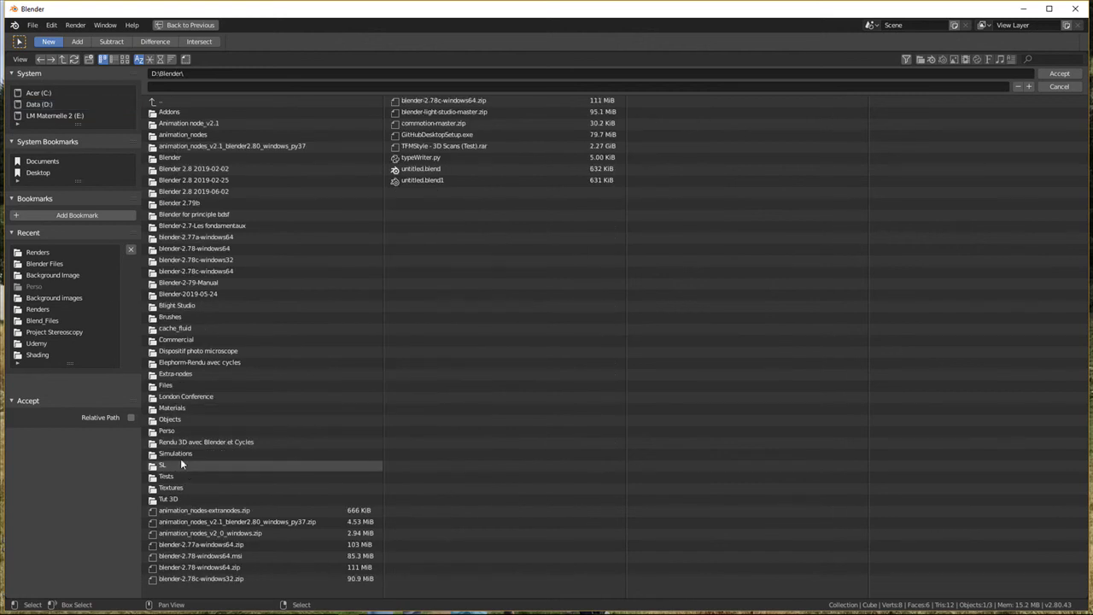
click(178, 430)
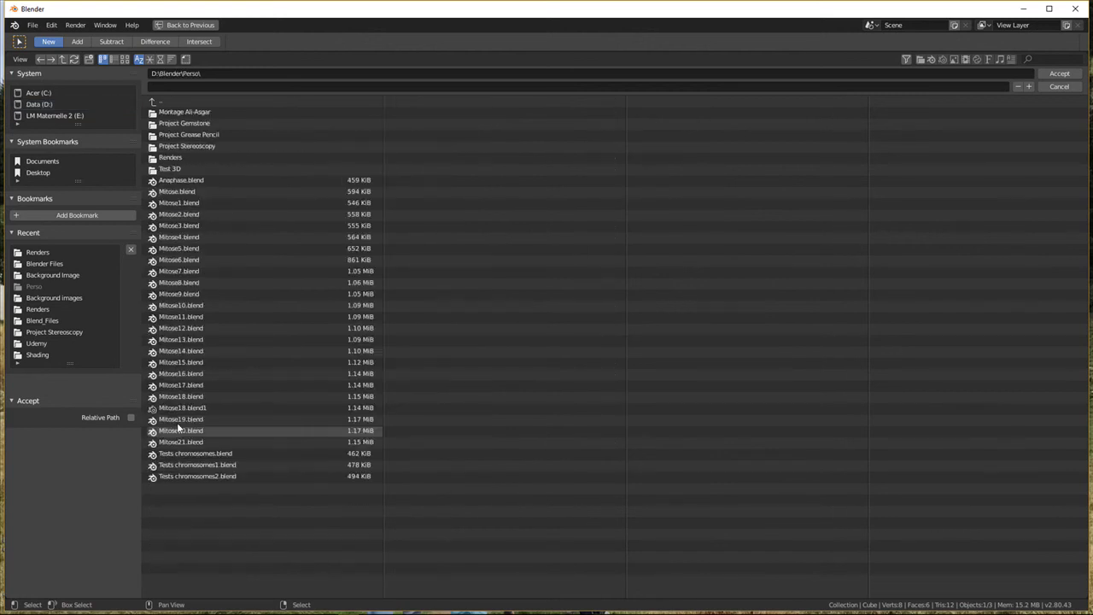
click(184, 146)
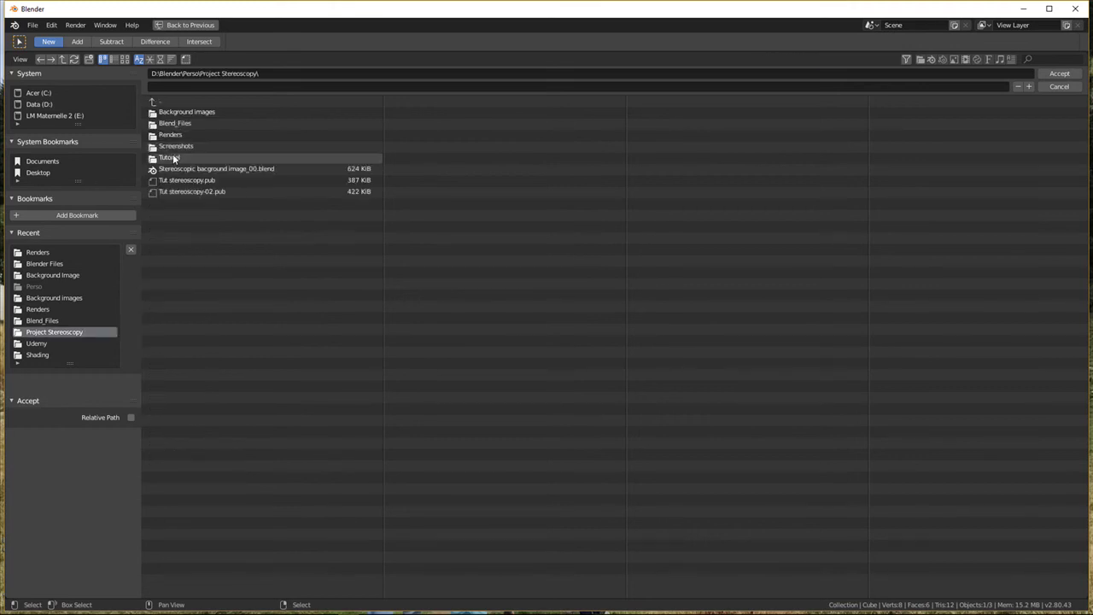
click(173, 158)
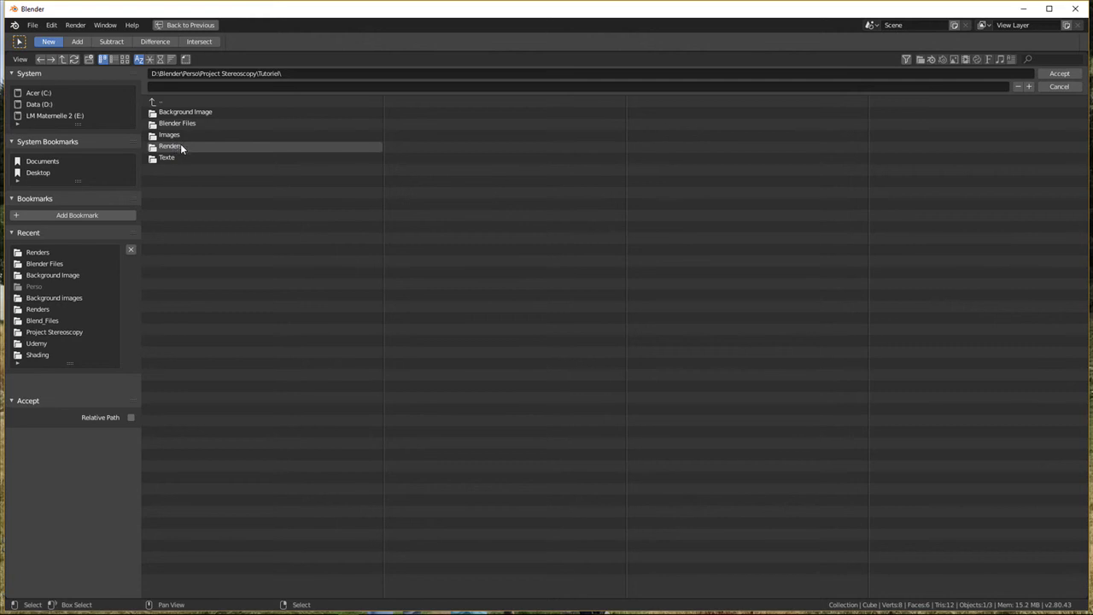
click(182, 148)
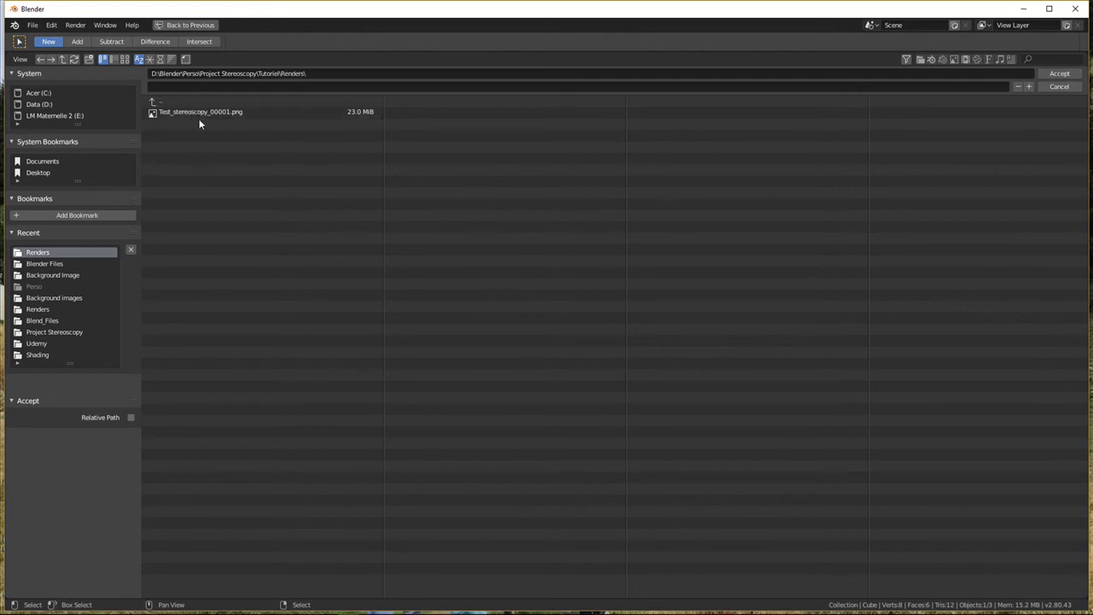
Step: Reuse the name Test_stereoscopy_00001.png for the output, strip its extension and last digits, and accept the path
click(221, 114)
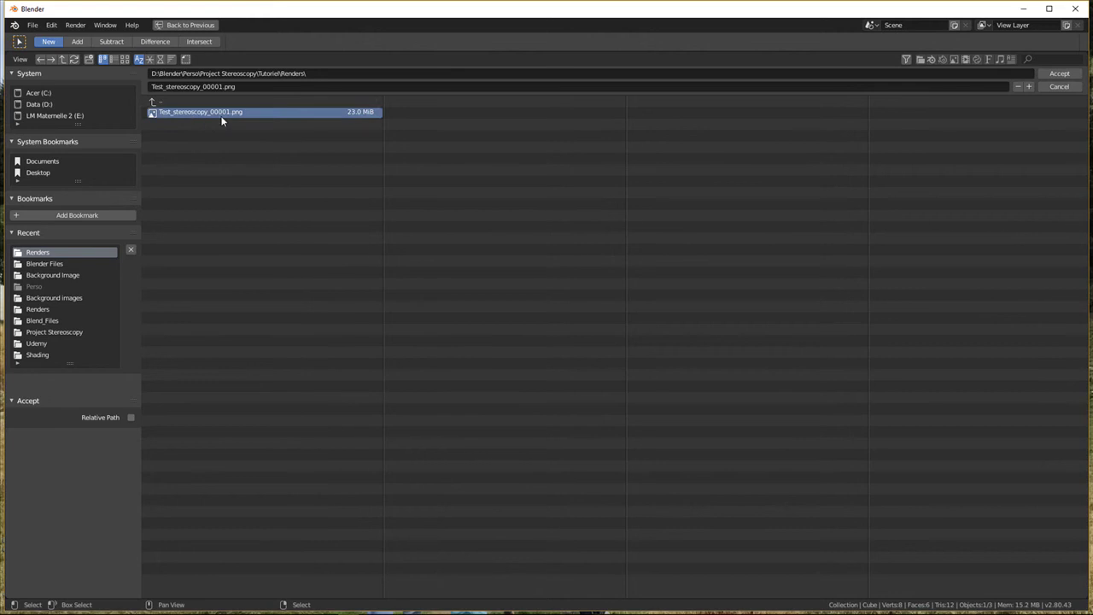
click(257, 86)
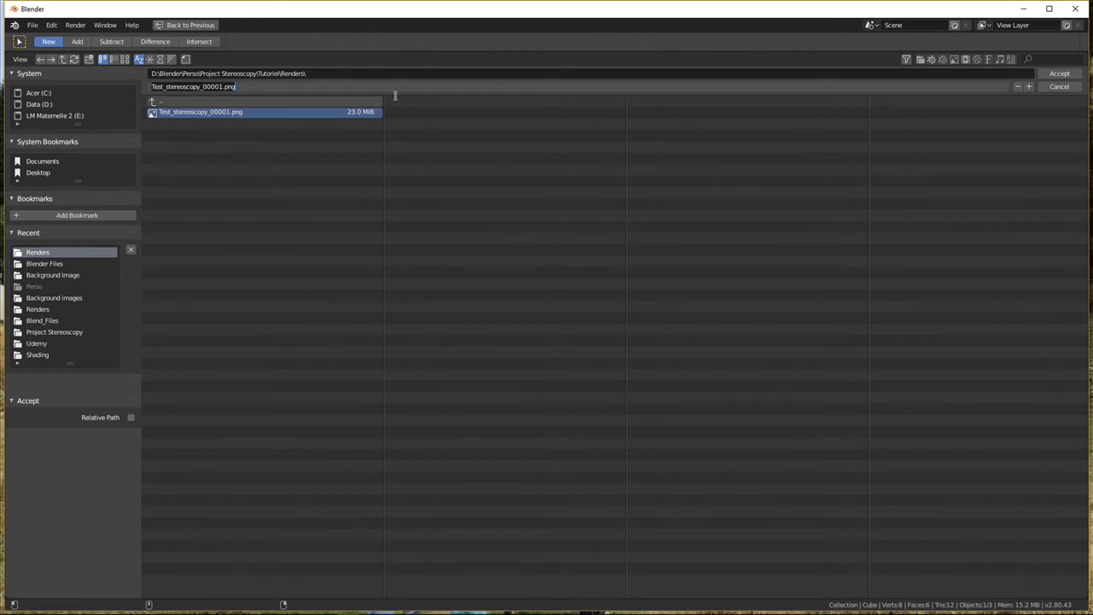
key(BackSpace)
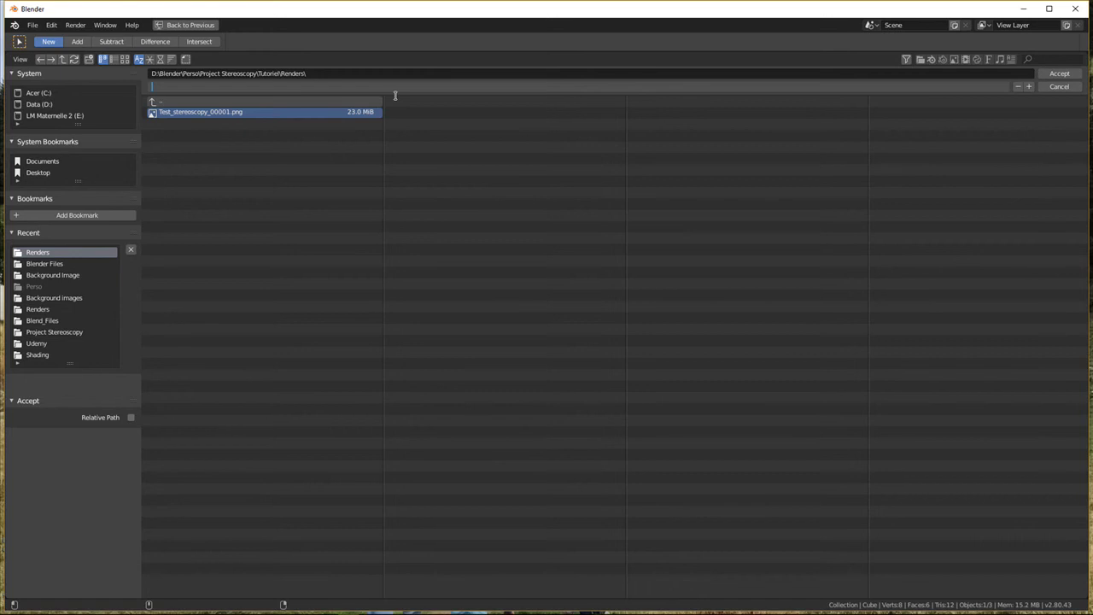
click(221, 111)
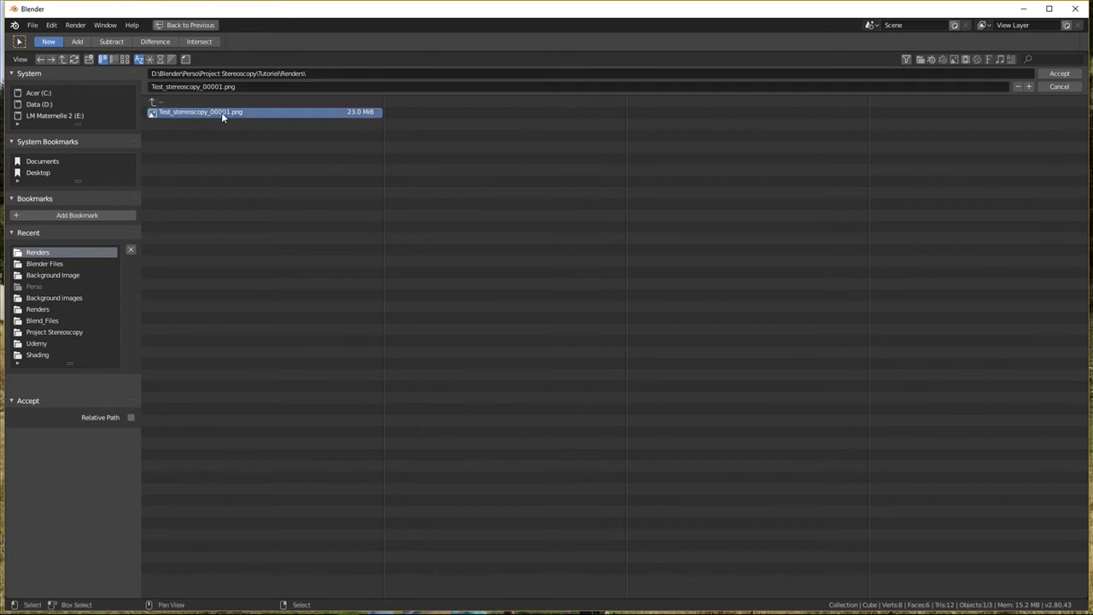
click(255, 86)
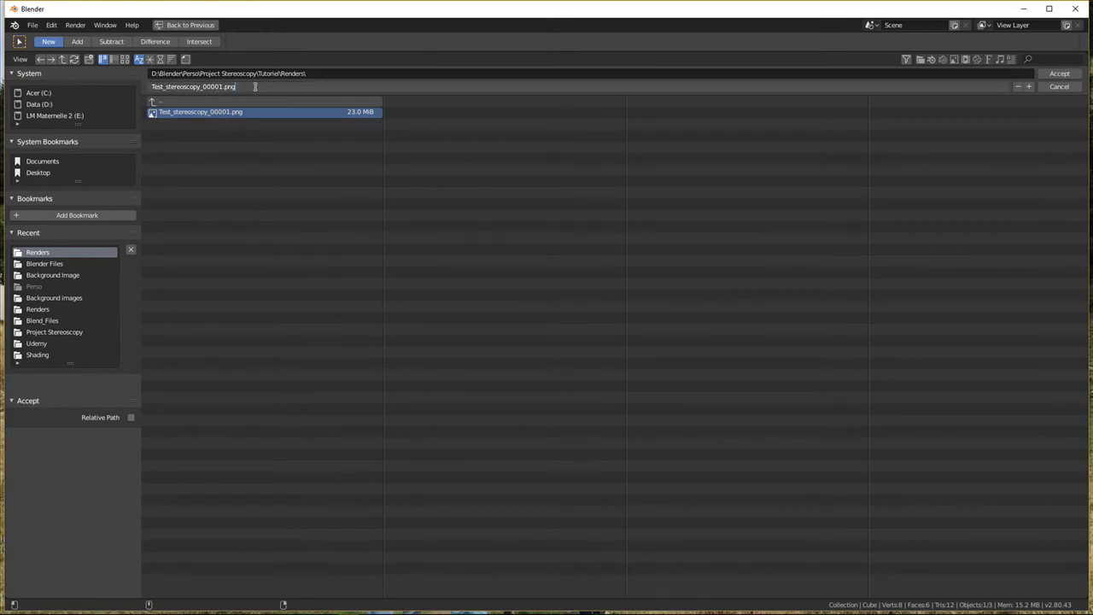
key(BackSpace)
key(BackSpace)
key(BackSpace)
key(BackSpace)
key(BackSpace)
key(BackSpace)
key(BackSpace)
click(1059, 73)
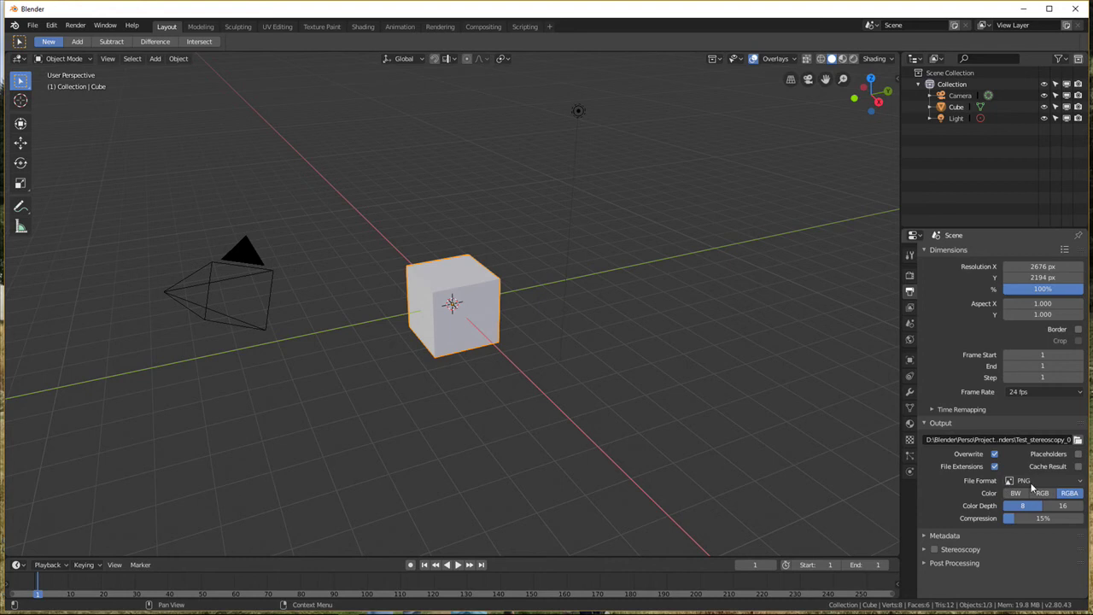
click(1081, 483)
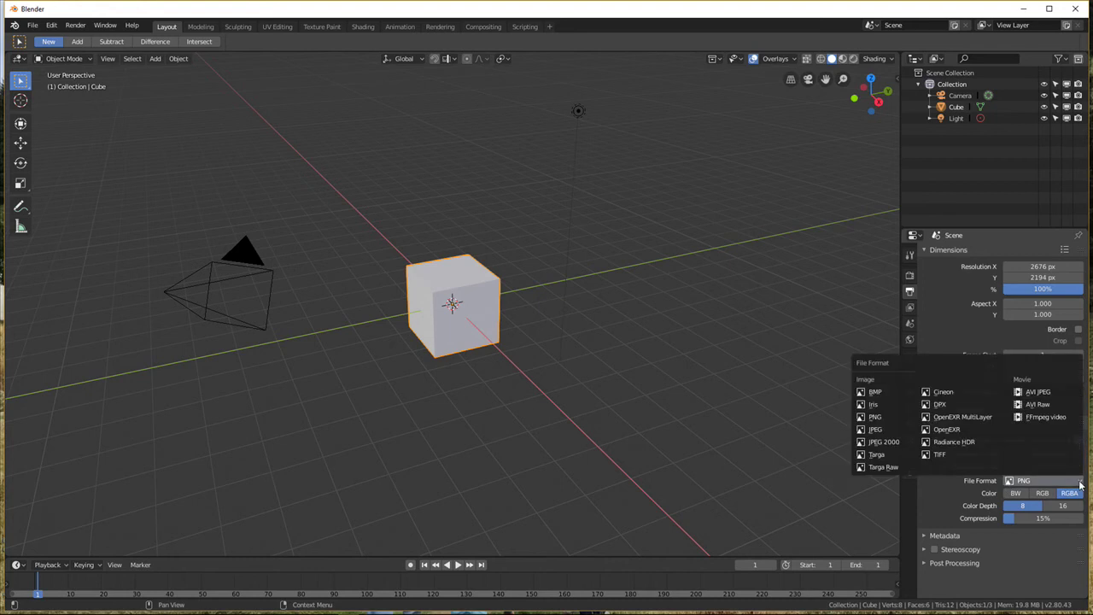
click(1080, 483)
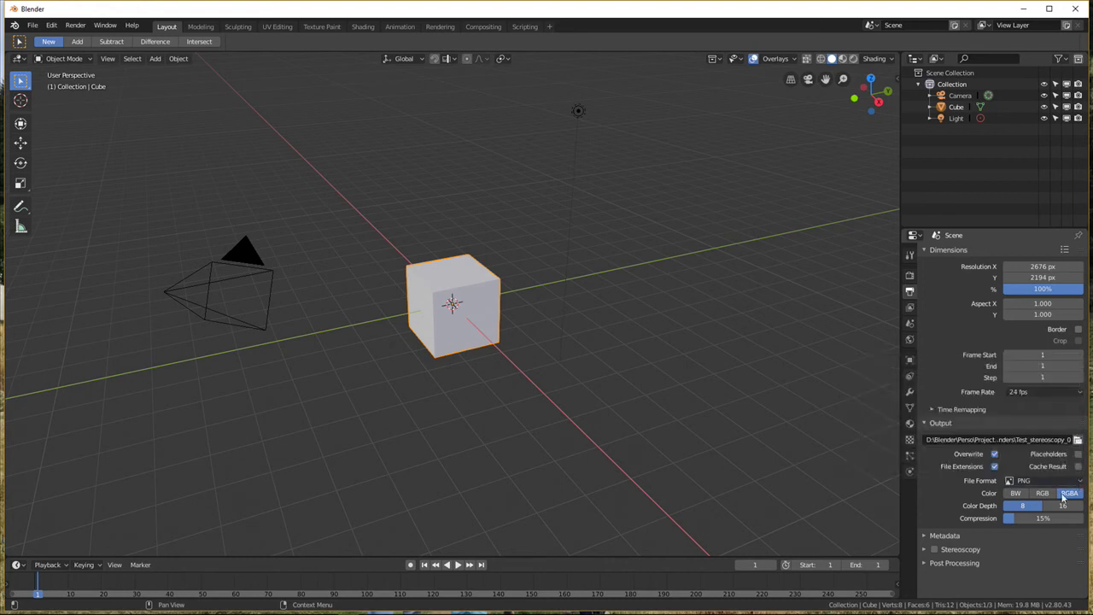
Step: Set the Alpha mode in the render's Film settings to Transparent
click(911, 275)
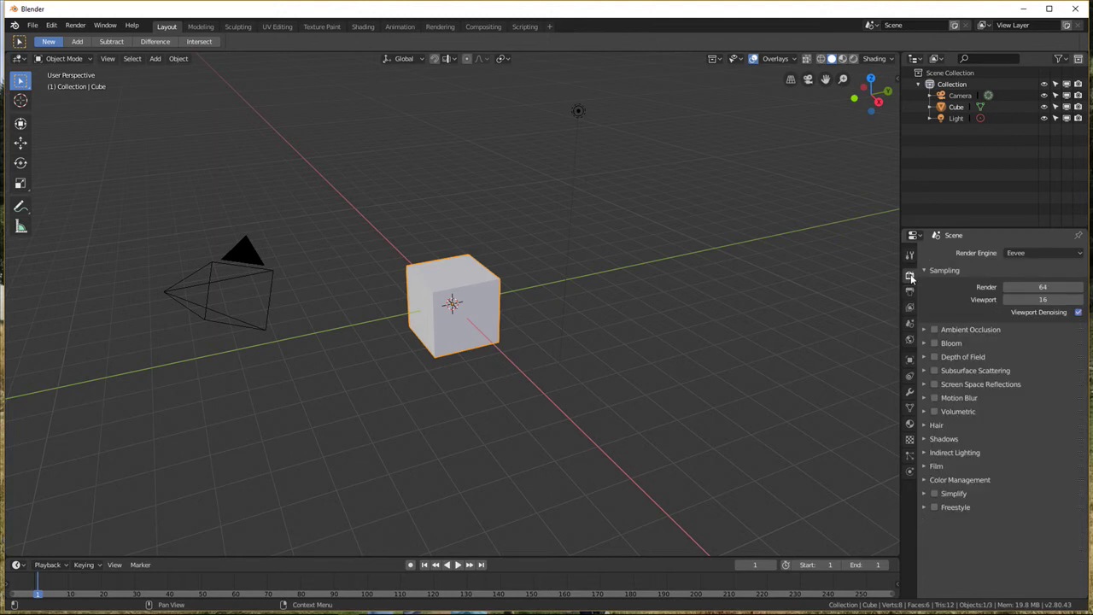
click(924, 467)
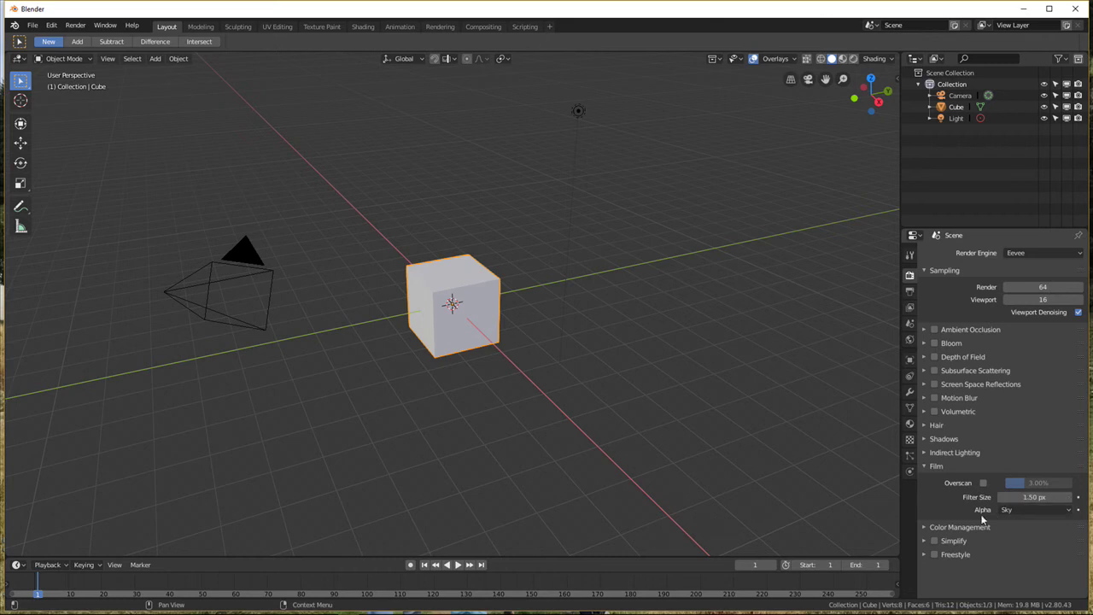
click(1028, 508)
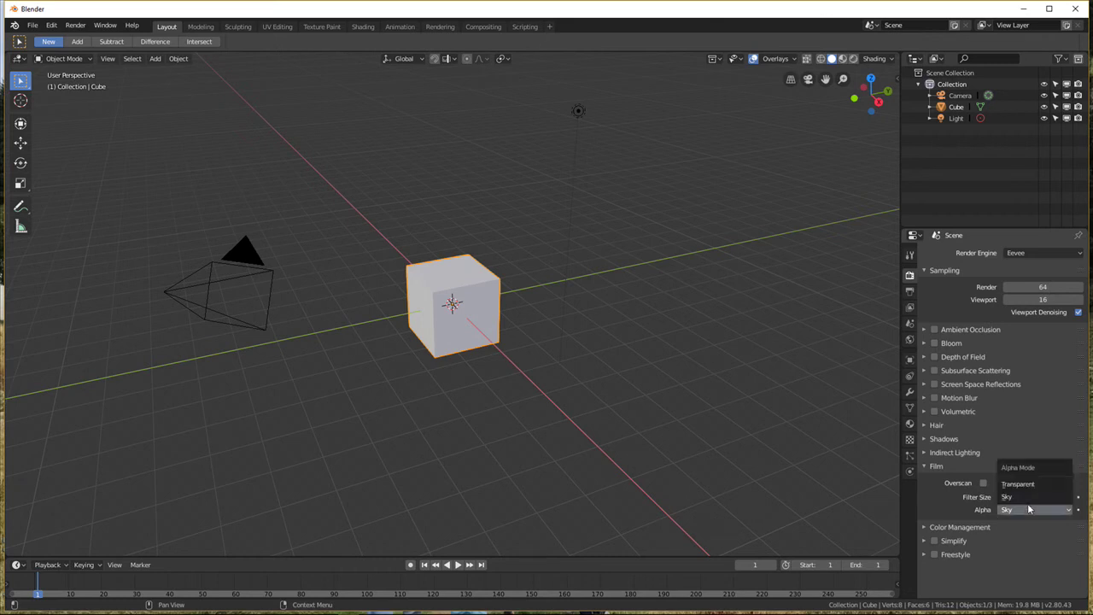
click(1036, 483)
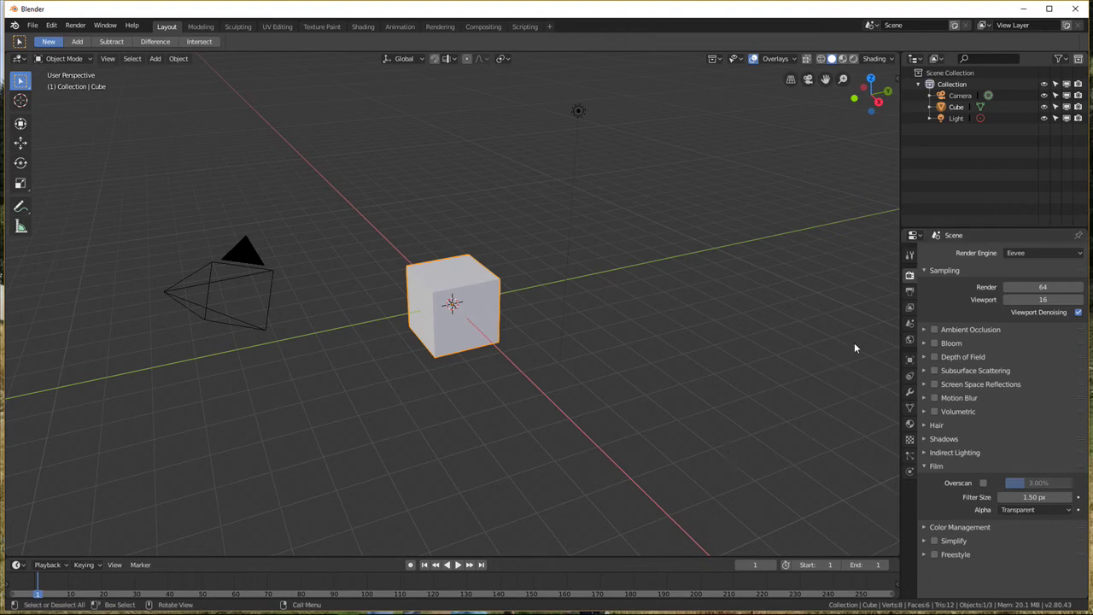
Step: Enable Stereoscopy for the output and set the views format to Stereo 3D with Side-by-Side stereo mode
click(911, 293)
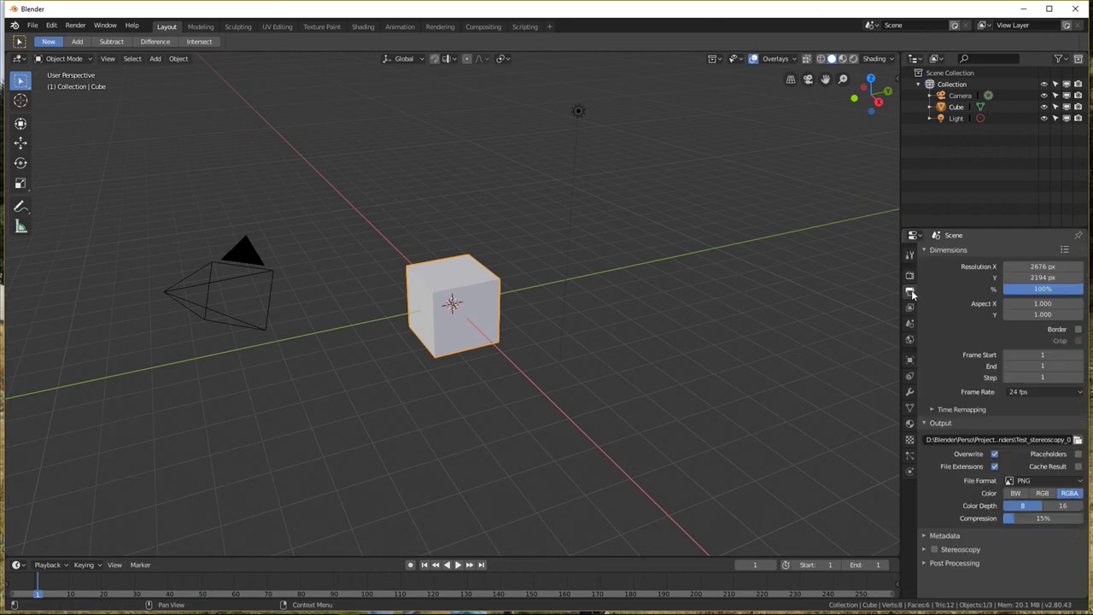
click(934, 550)
click(1033, 553)
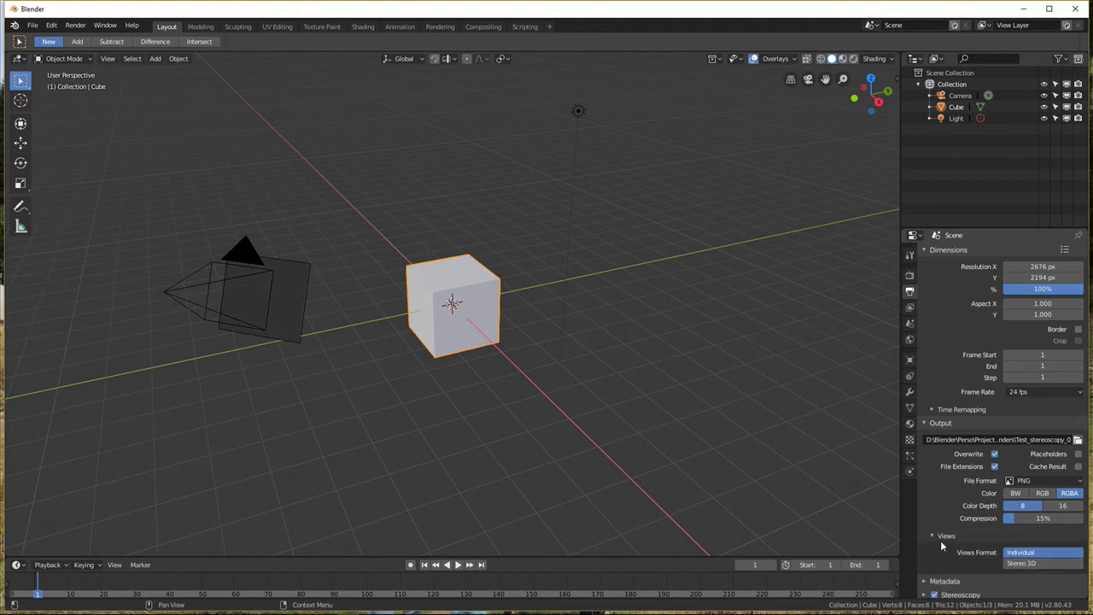
click(1023, 565)
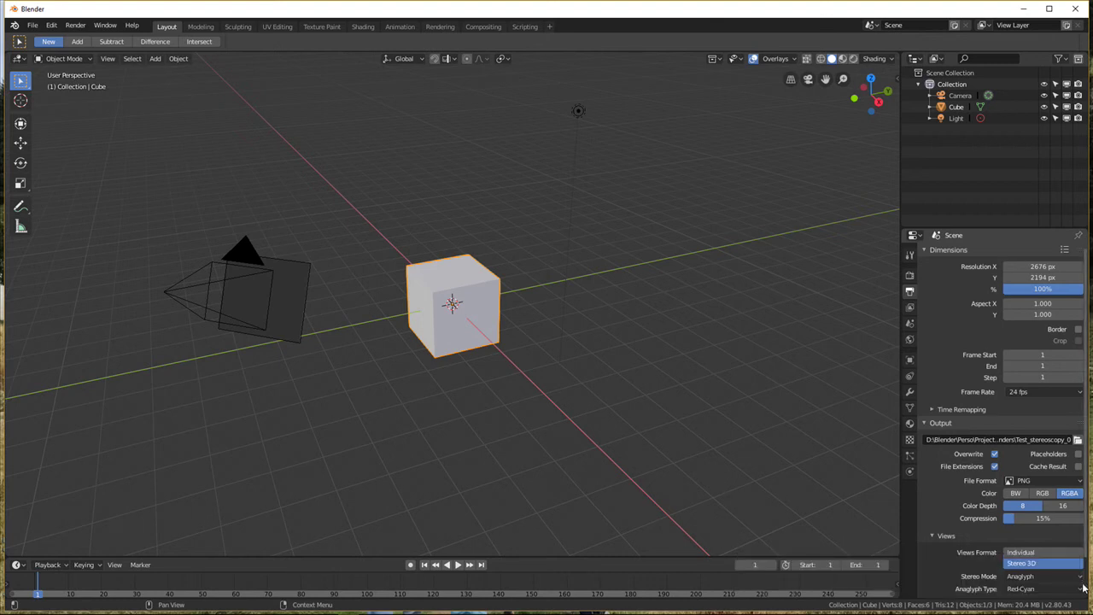
click(1078, 576)
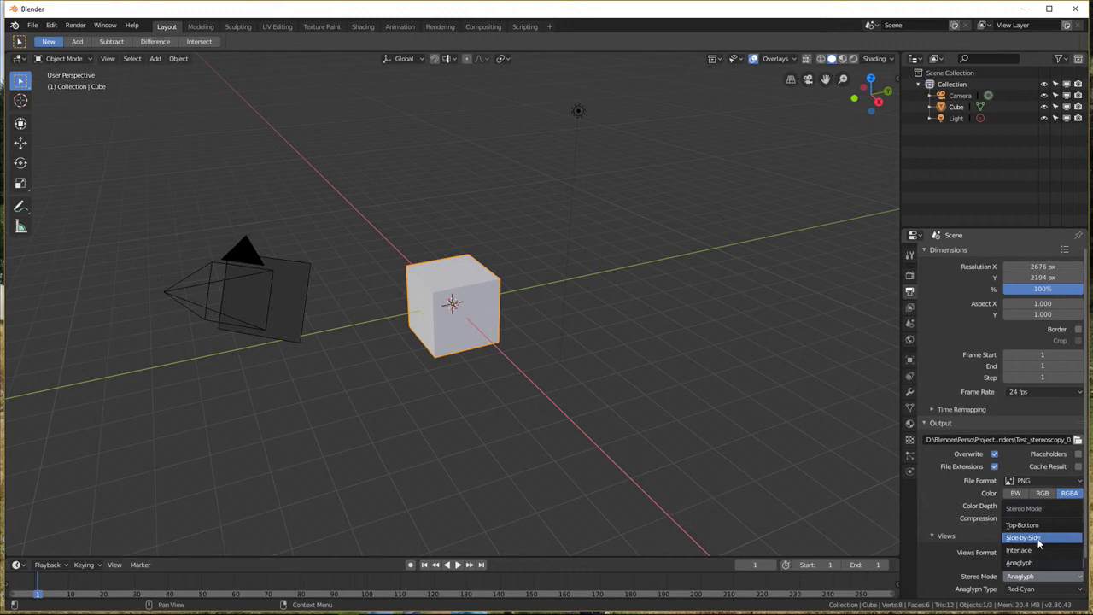
click(1038, 537)
Step: Expand the Stereoscopy settings to examine the left and right views
scroll(948, 524, down, 2)
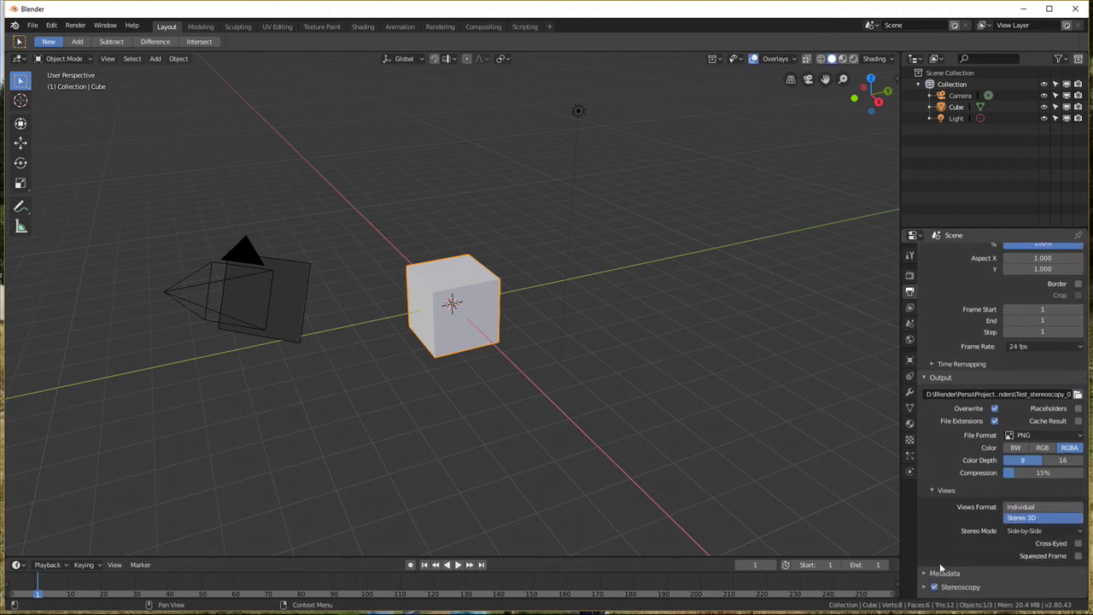
click(924, 590)
scroll(1013, 577, down, 2)
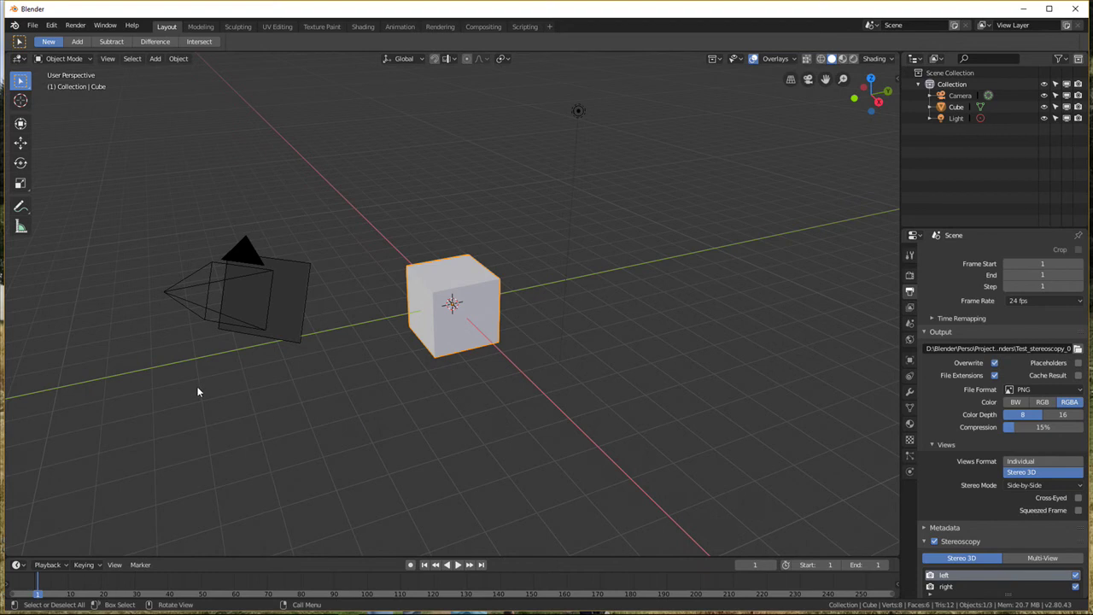
Step: Add a sphere-shaped Empty at the cube and scale it up until it protrudes slightly from the cube
mouse_move(198, 391)
middle_down()
mouse_move(149, 420)
mouse_move(191, 418)
mouse_move(190, 398)
mouse_move(201, 417)
mouse_move(202, 404)
middle_up()
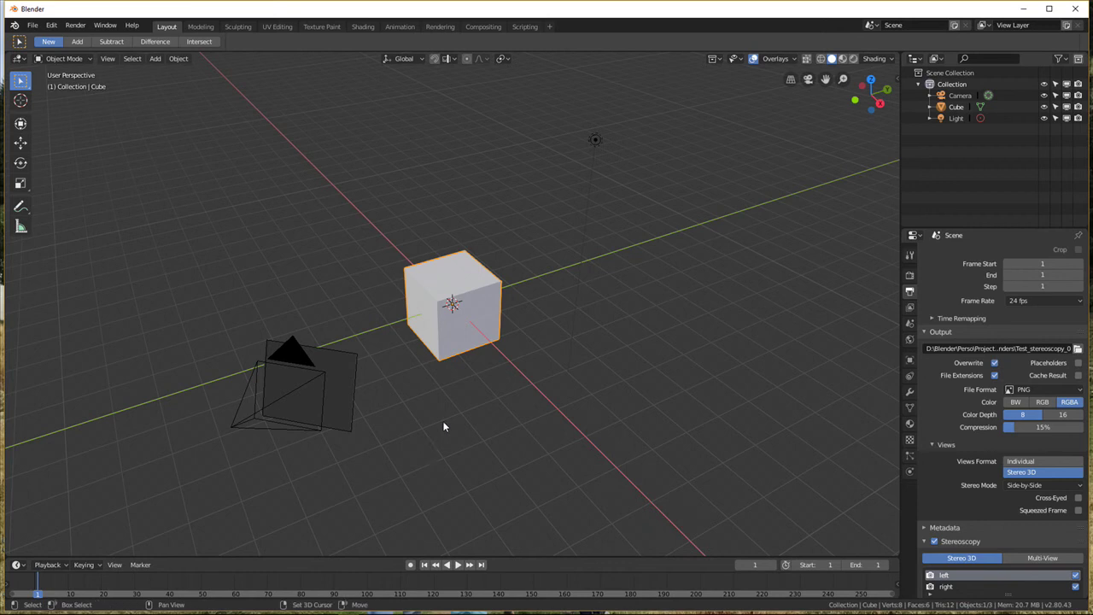
key(shift+a)
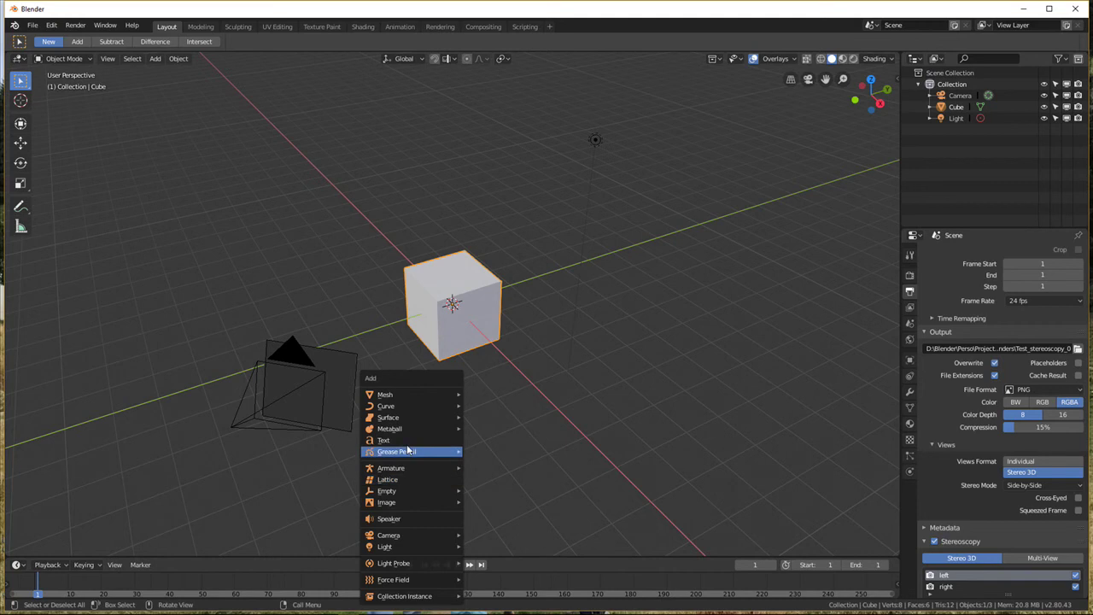
mouse_move(401, 491)
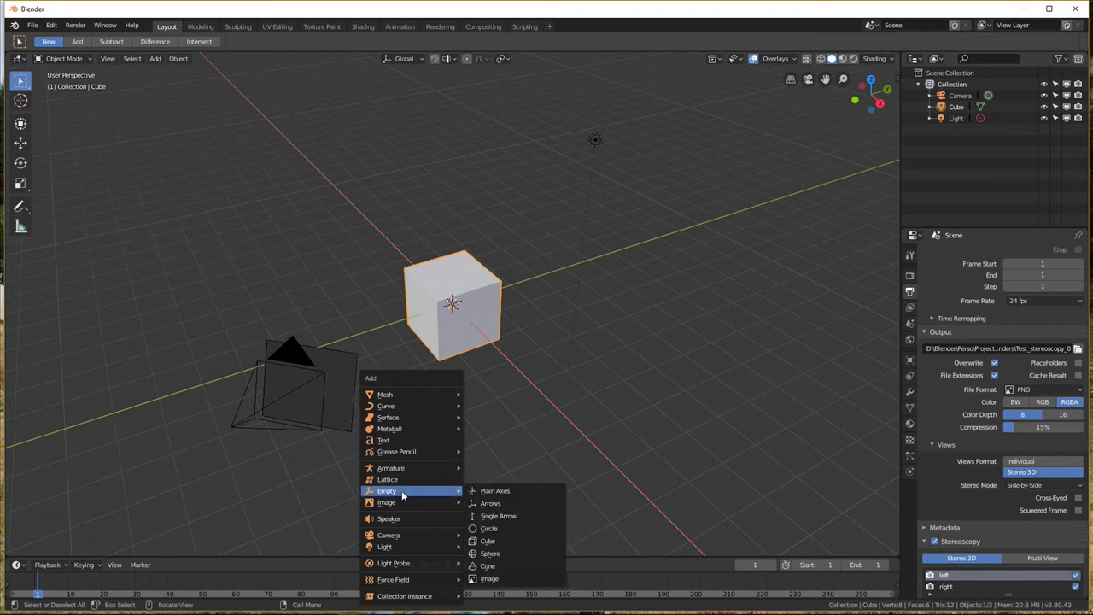
click(512, 555)
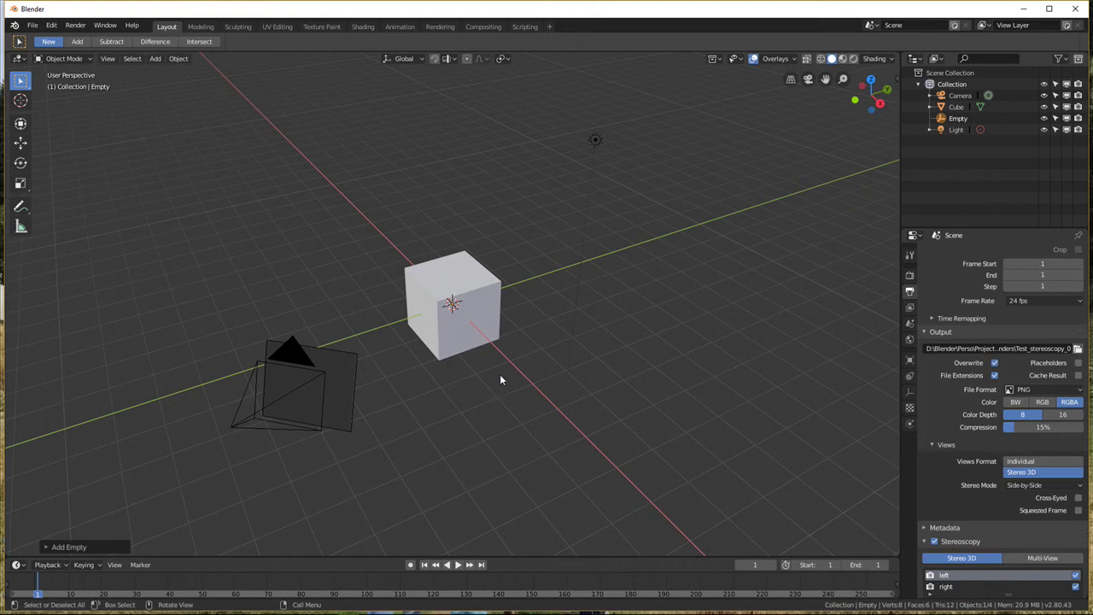
key(s)
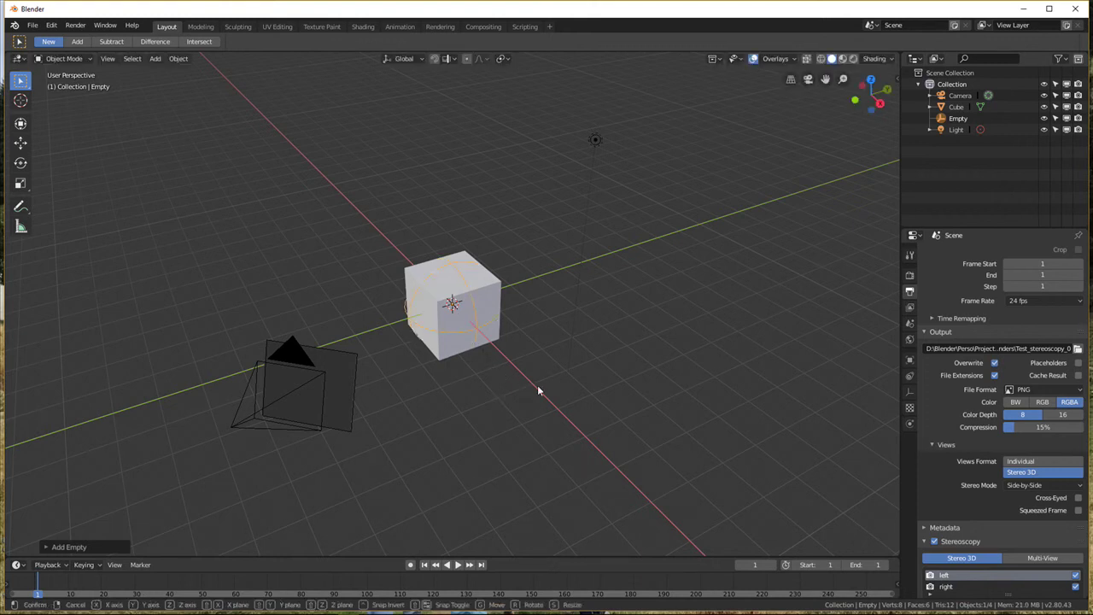
click(538, 389)
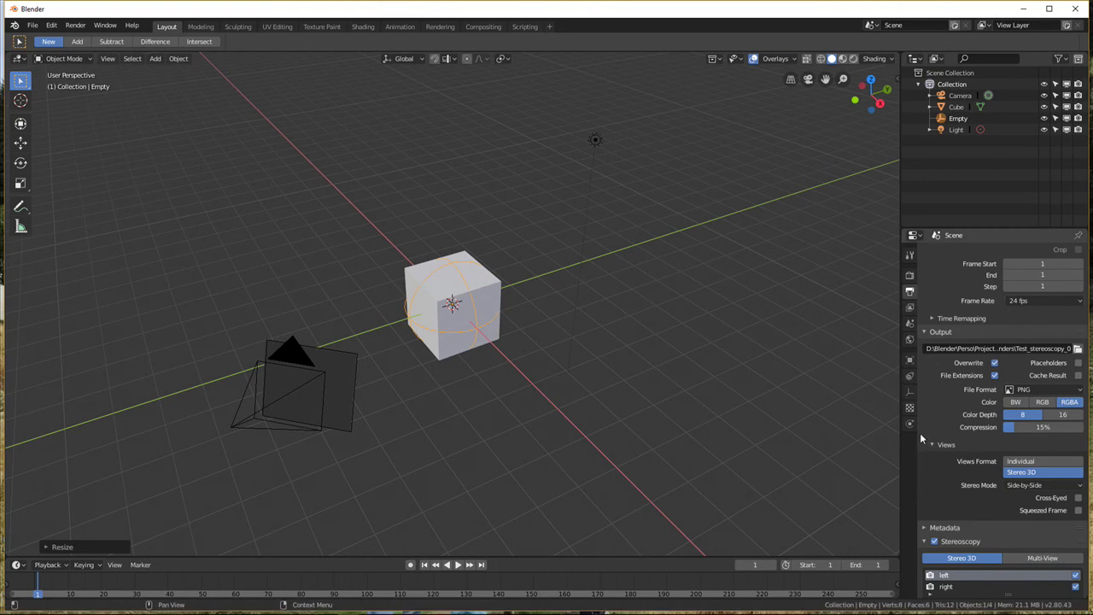
Step: Add a driver to the camera's stereoscopy Convergence Plane Distance and change its input variable type to Distance
click(961, 95)
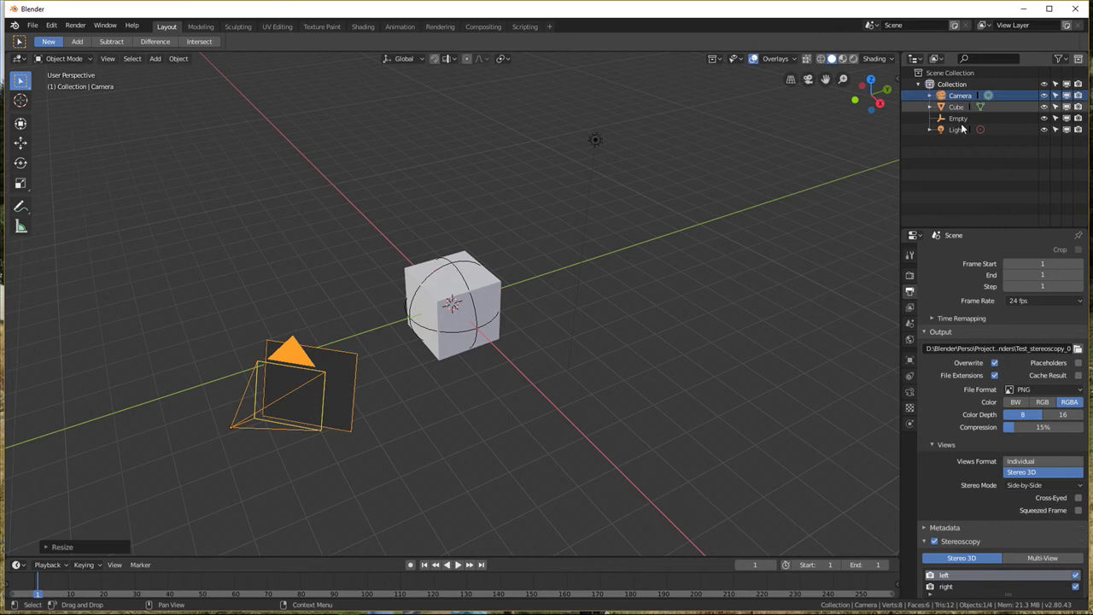
click(910, 394)
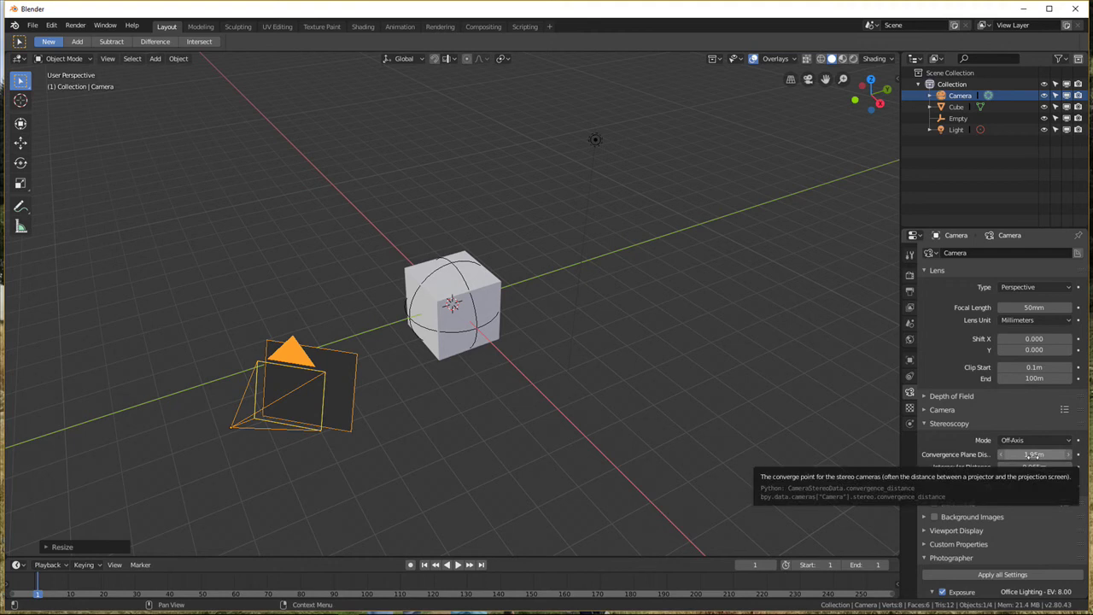
right_click(1033, 454)
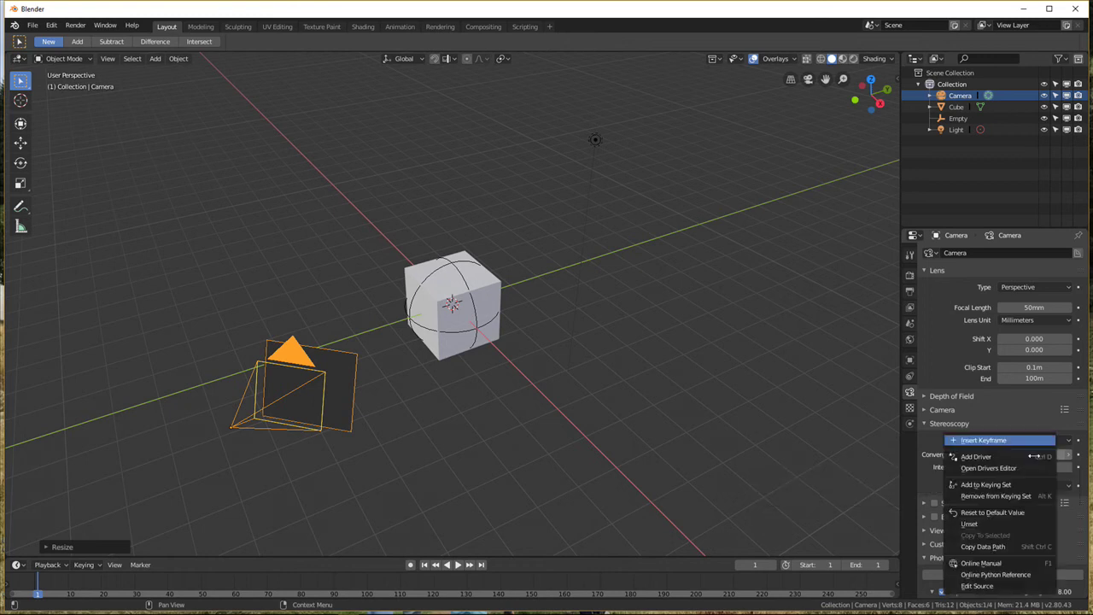
click(1012, 458)
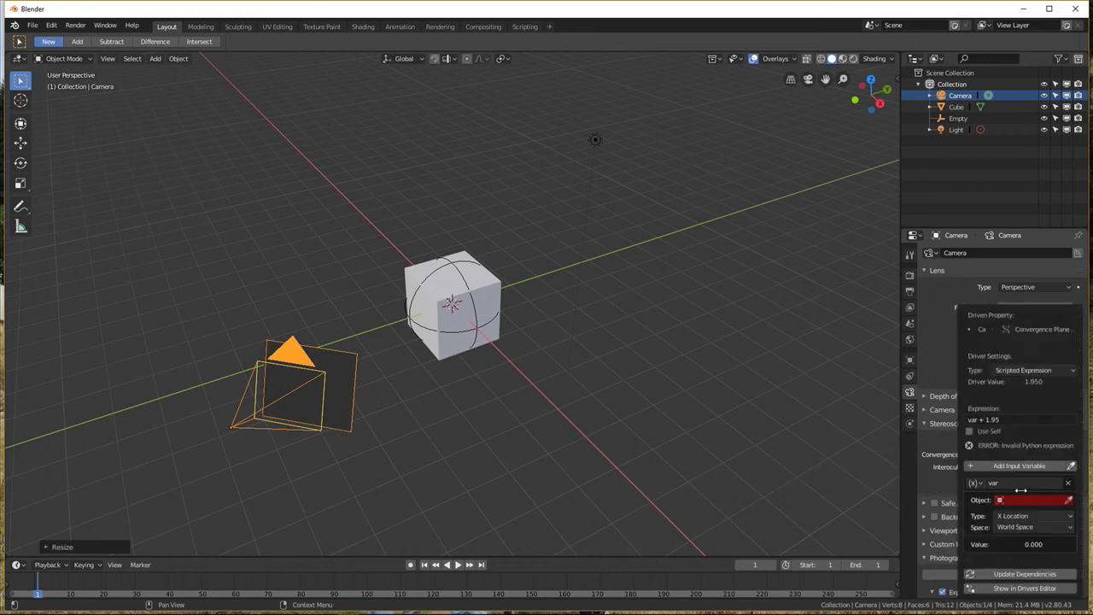
click(975, 482)
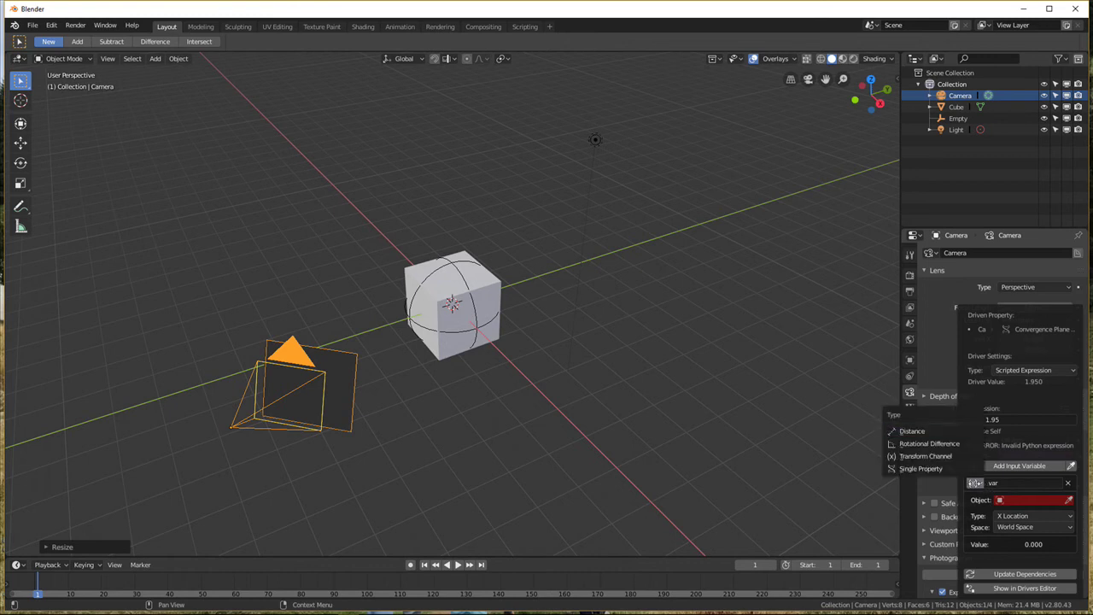
click(934, 433)
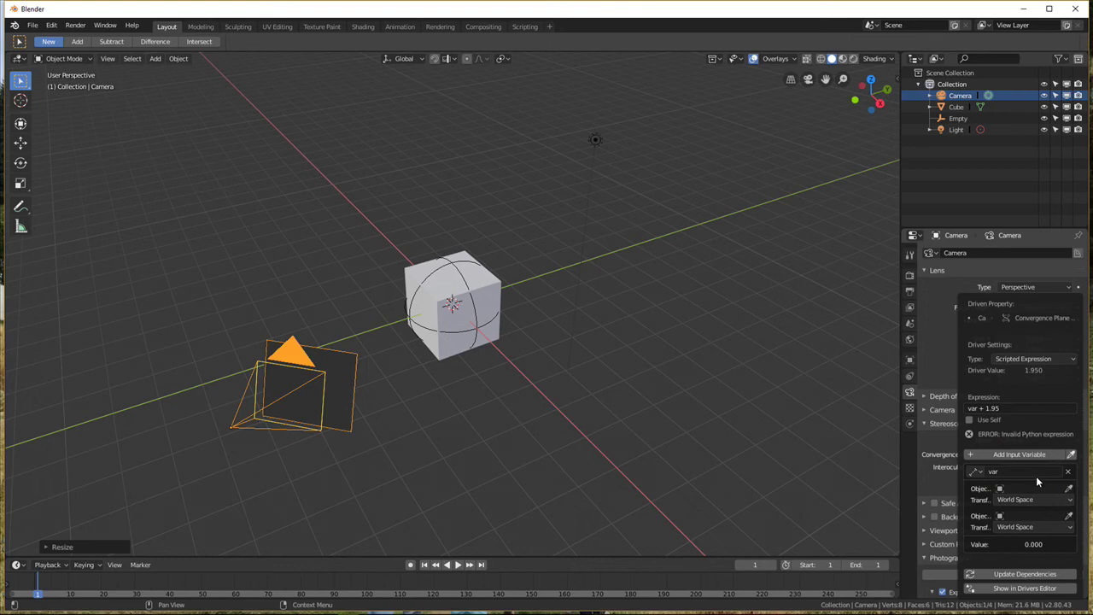
Step: Set the driver's distance variable to measure between the Empty and the Camera objects
click(1001, 491)
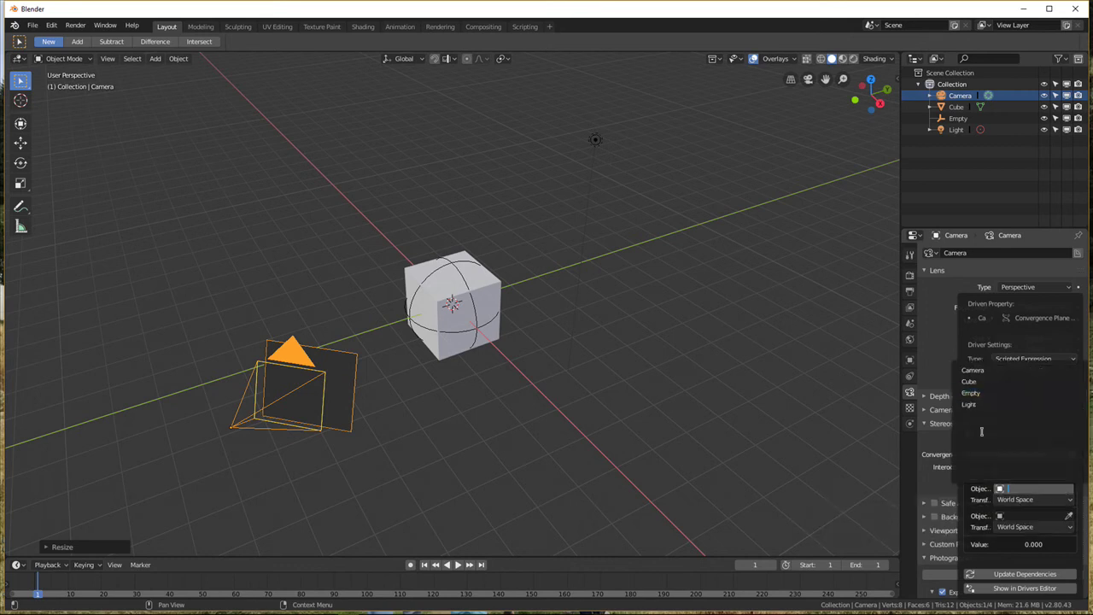
click(982, 395)
click(1001, 518)
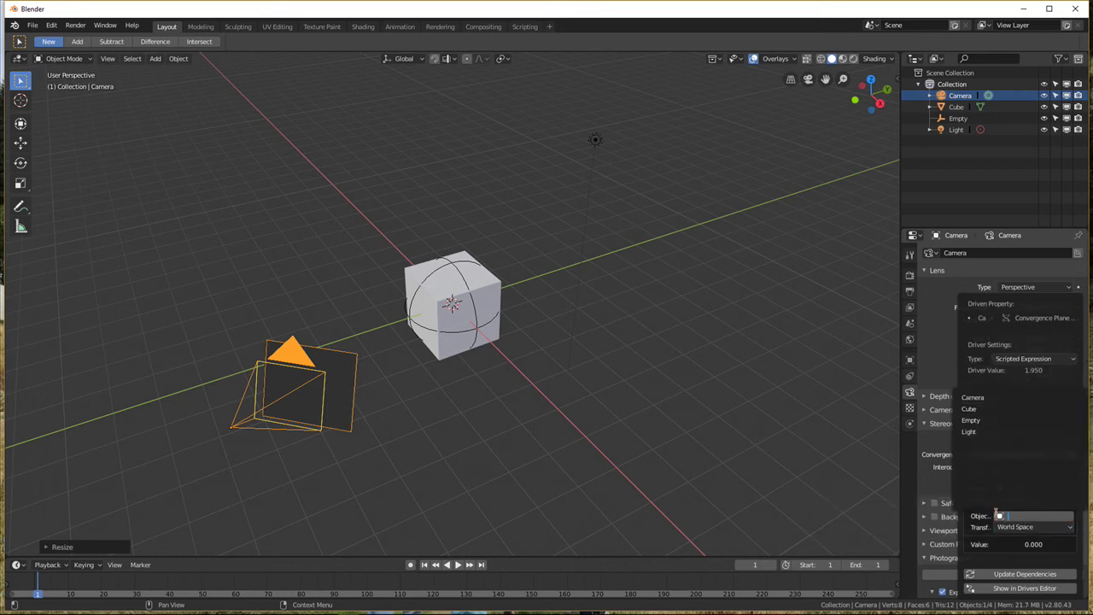
click(974, 397)
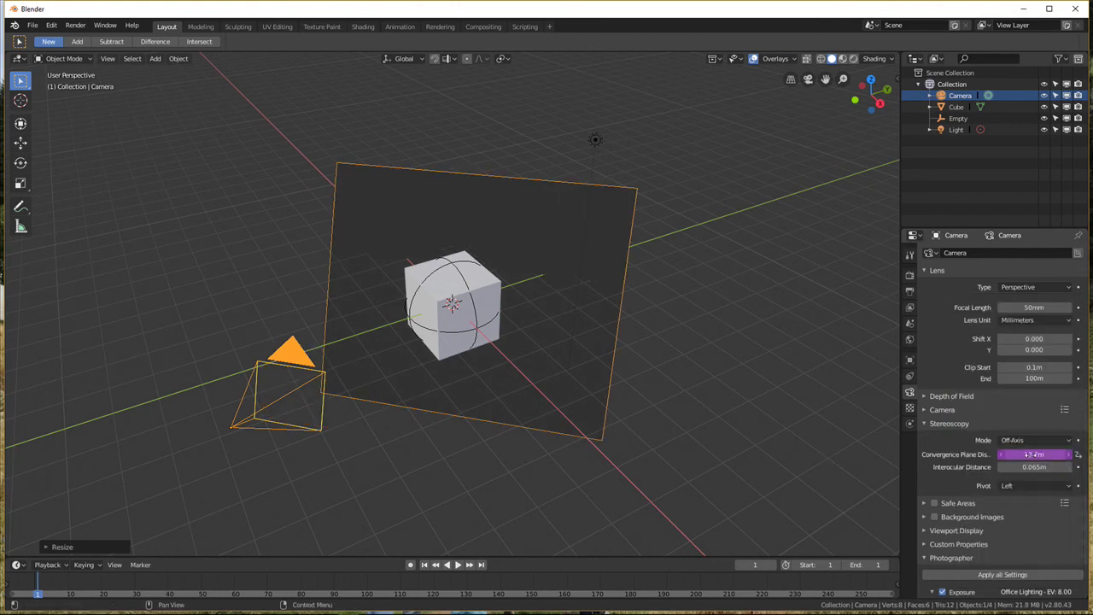
Step: Edit the Convergence Plane Distance driver so that its expression is only var
right_click(1031, 454)
click(990, 468)
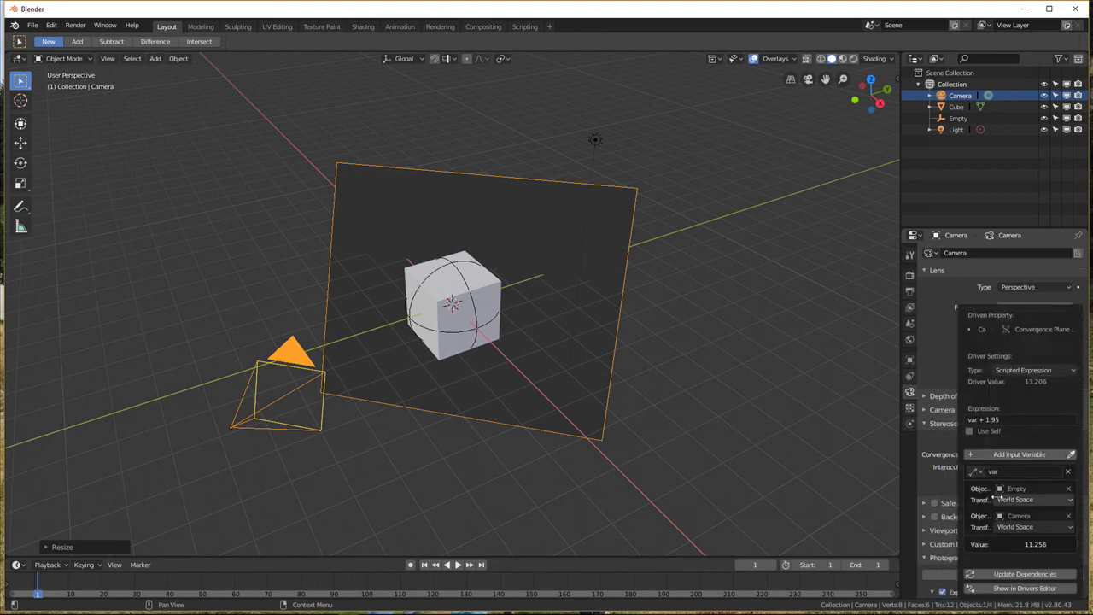
click(1011, 419)
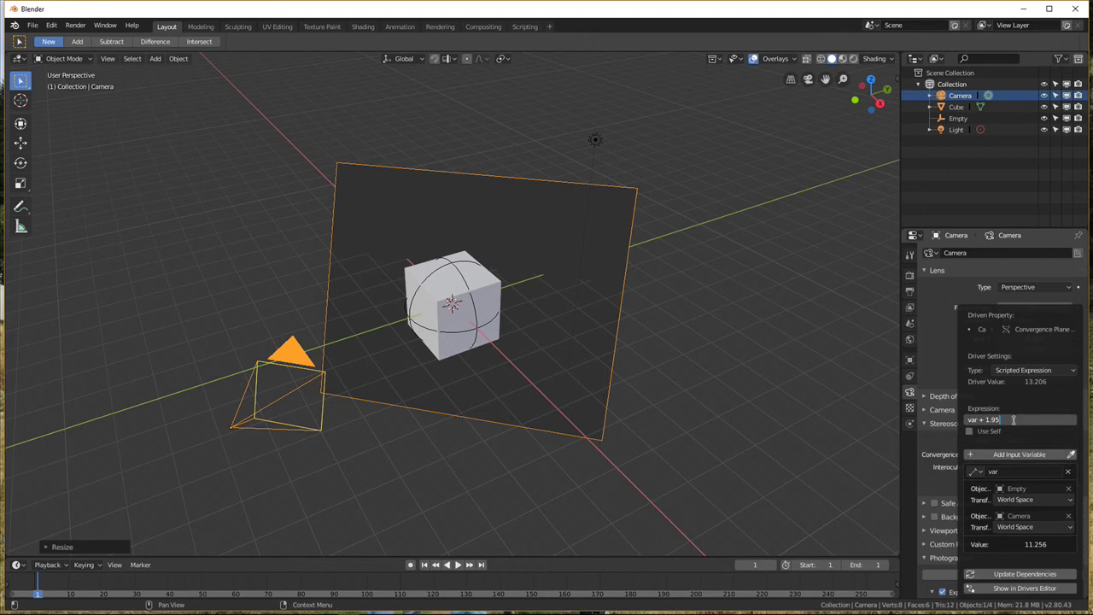
key(BackSpace)
key(BackSpace)
key(BackSpace)
key(BackSpace)
key(BackSpace)
key(Return)
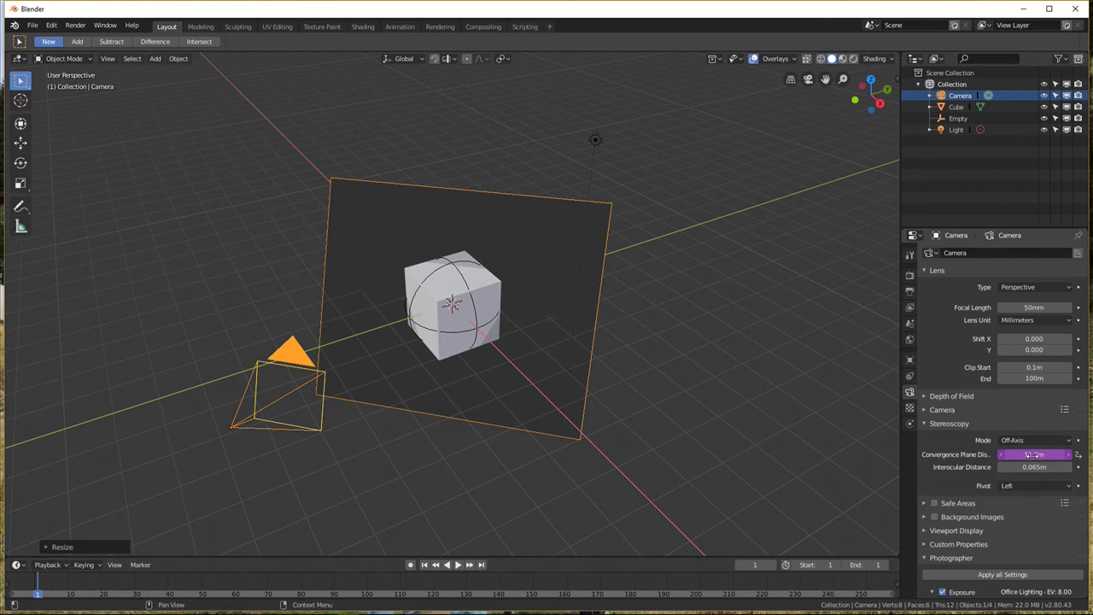
Step: Copy the Convergence Plane Distance driver and paste it onto the Interocular Distance
right_click(1032, 454)
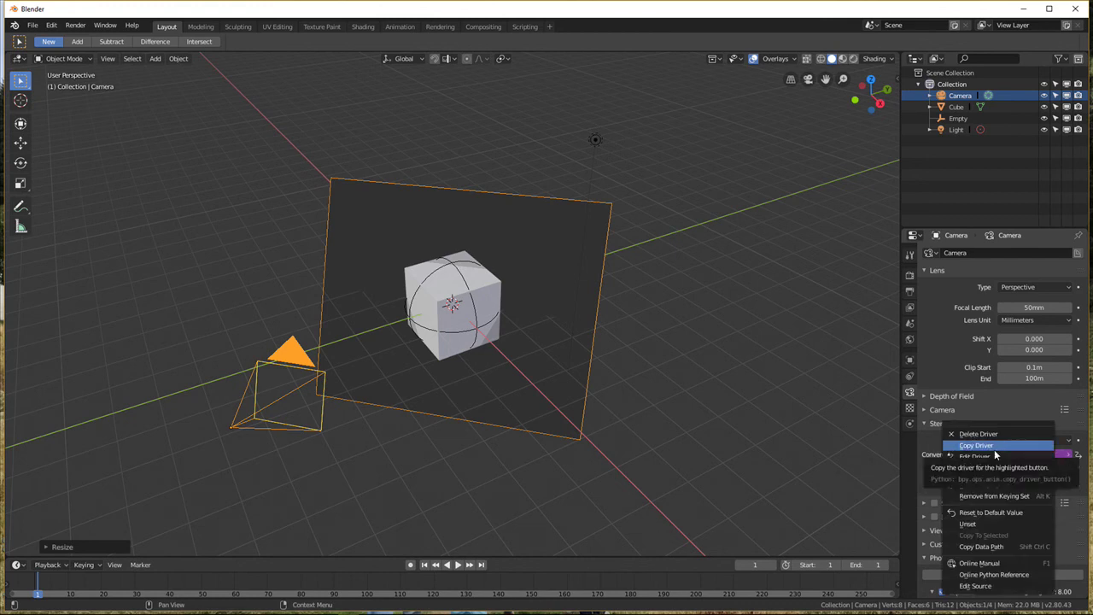
click(982, 445)
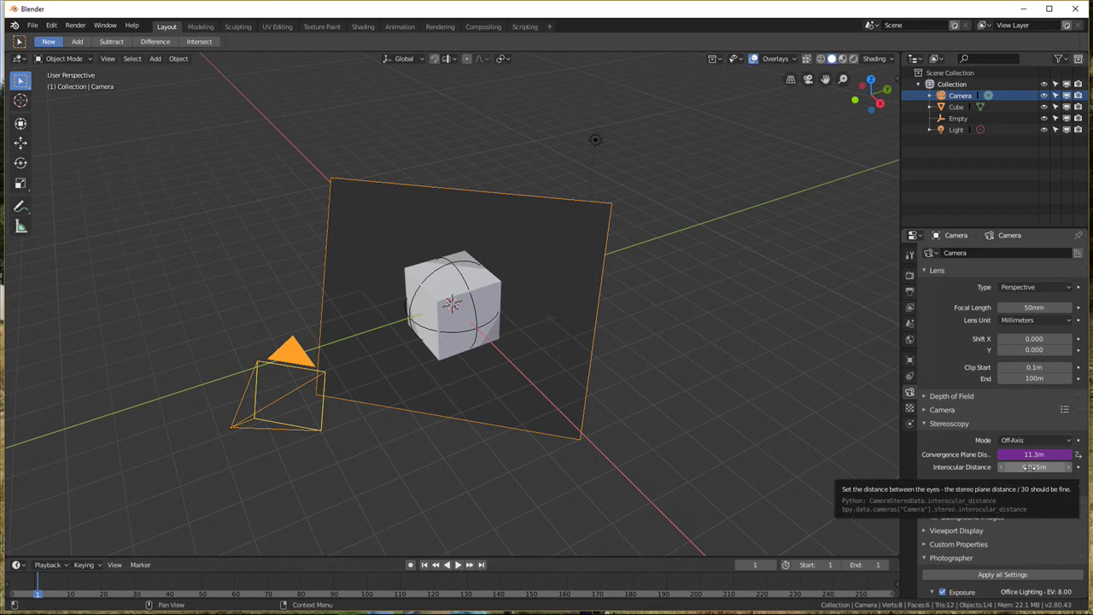
right_click(1032, 467)
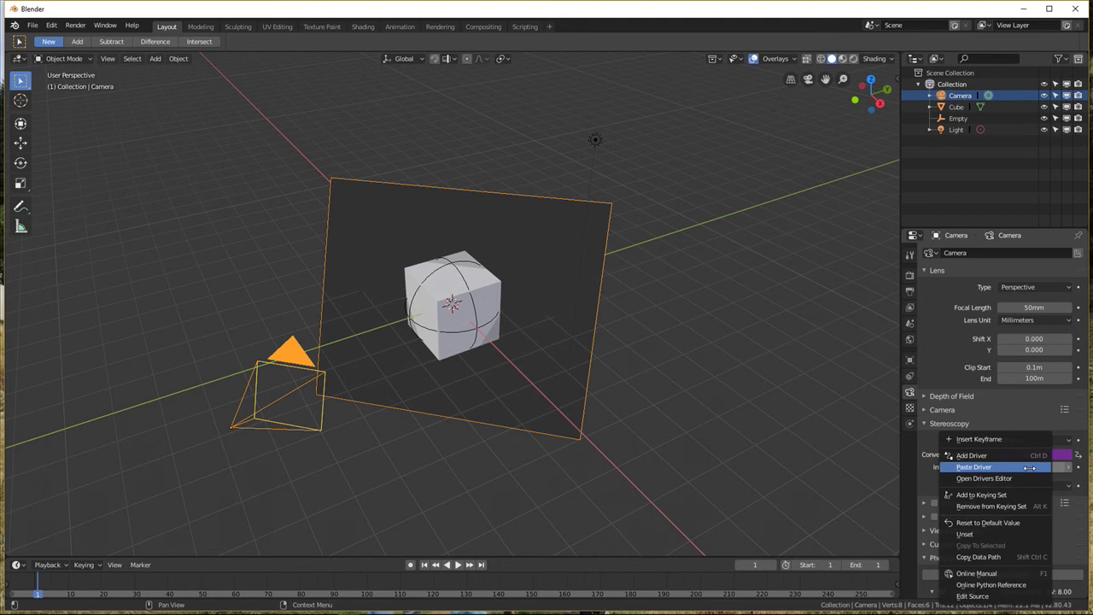
click(1031, 467)
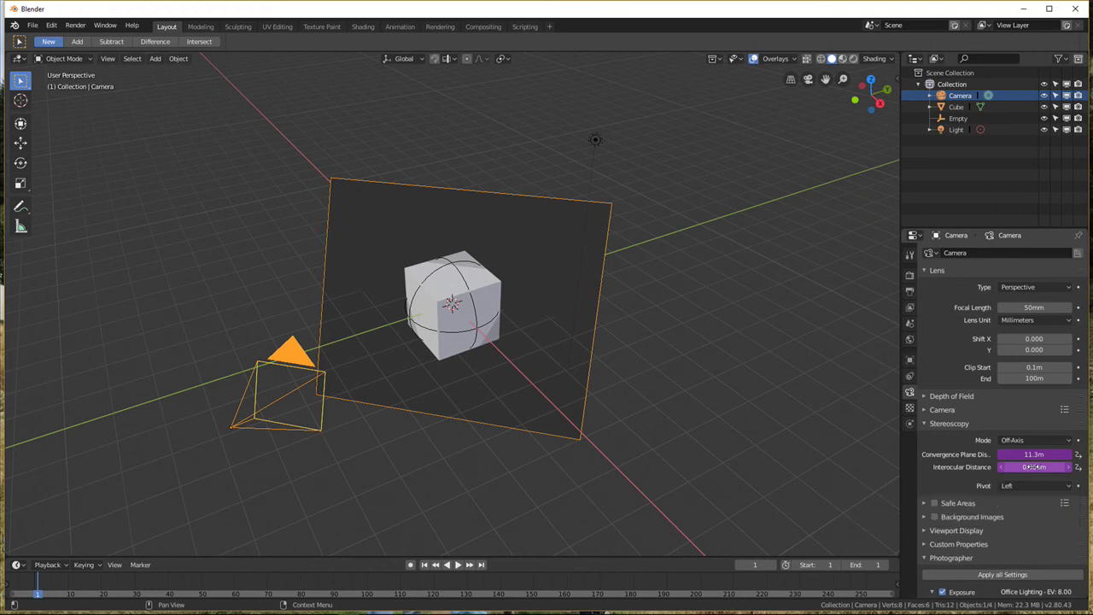
Step: Change the Interocular Distance driver's expression to var/30
right_click(1033, 467)
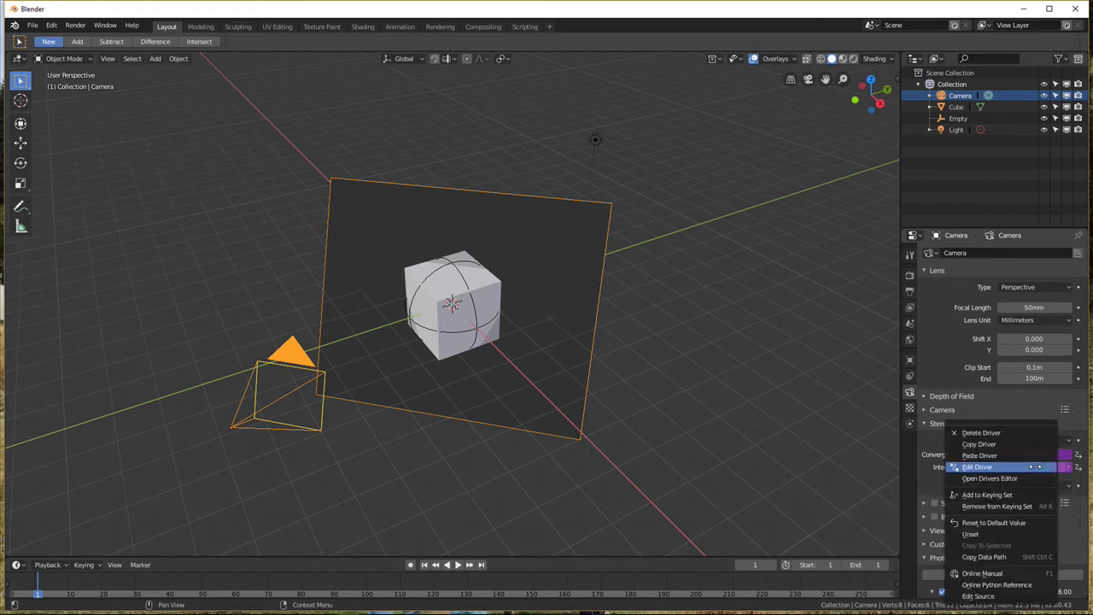
click(1005, 467)
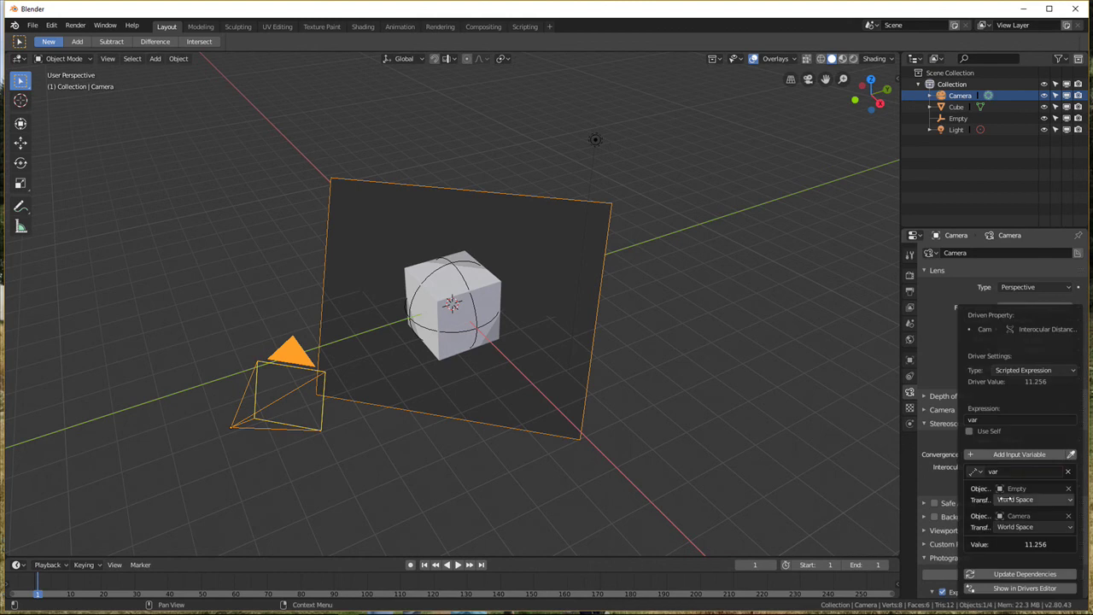
click(987, 420)
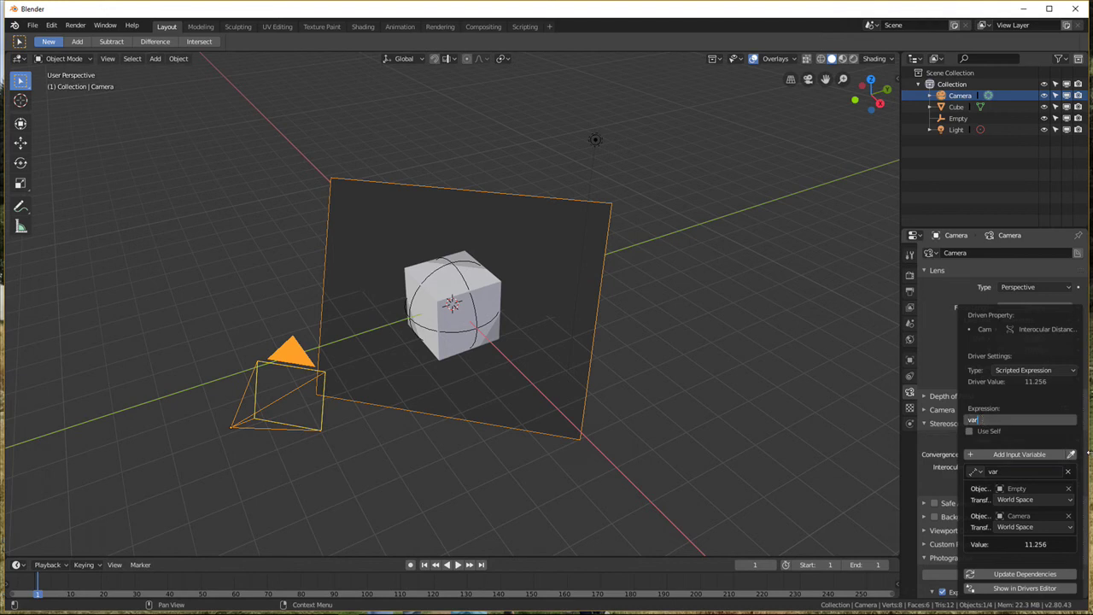
text(/30)
key(Return)
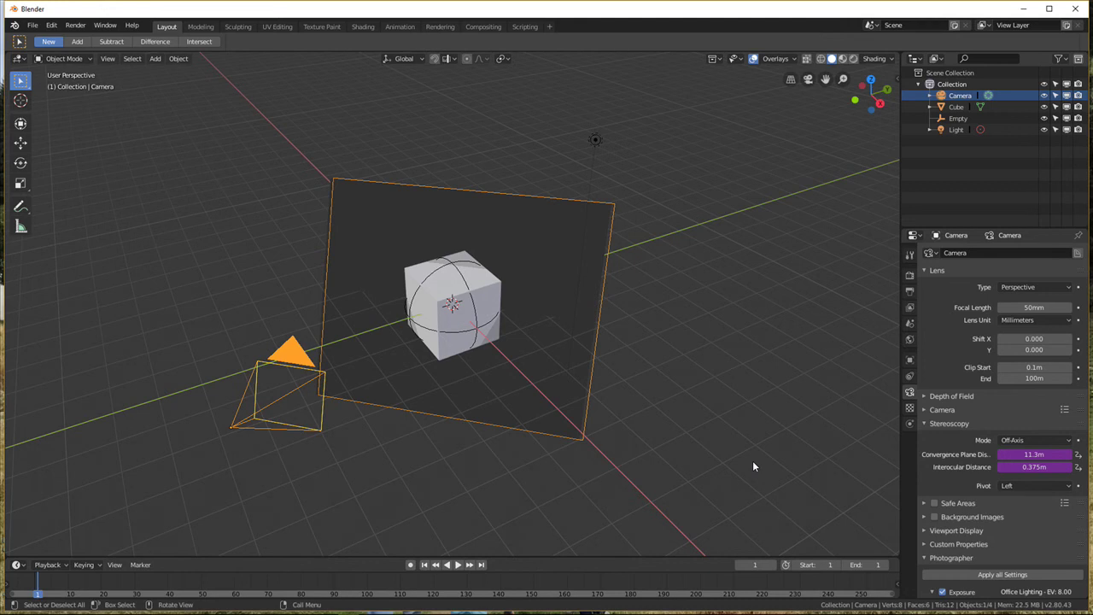
Step: Look through the camera and hide the grid and the X and Y axes in the viewport overlays
key(KP_0)
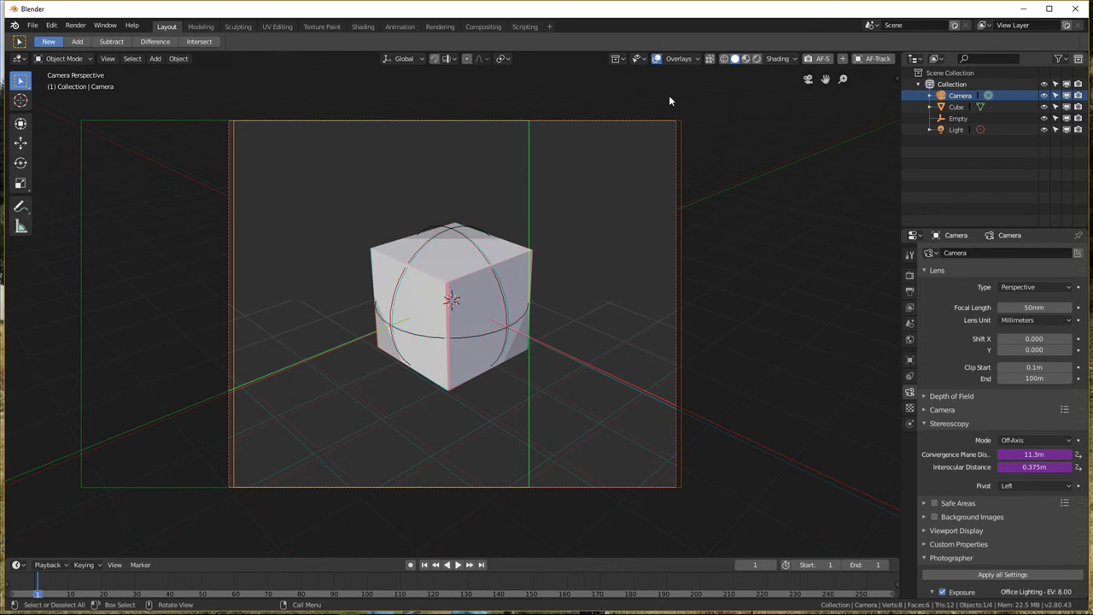
click(697, 59)
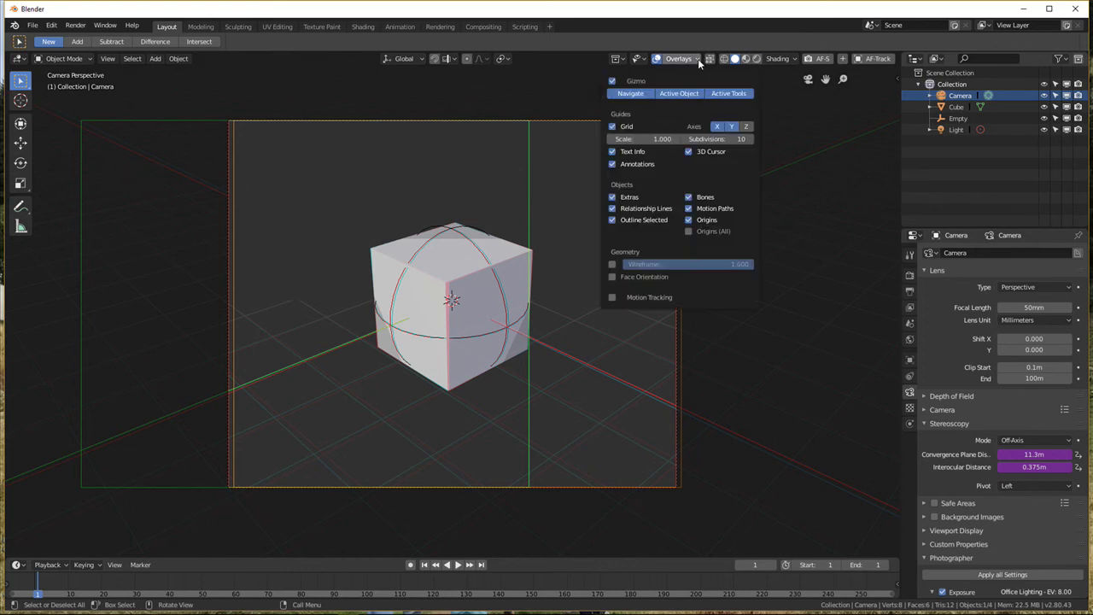
click(612, 127)
click(717, 126)
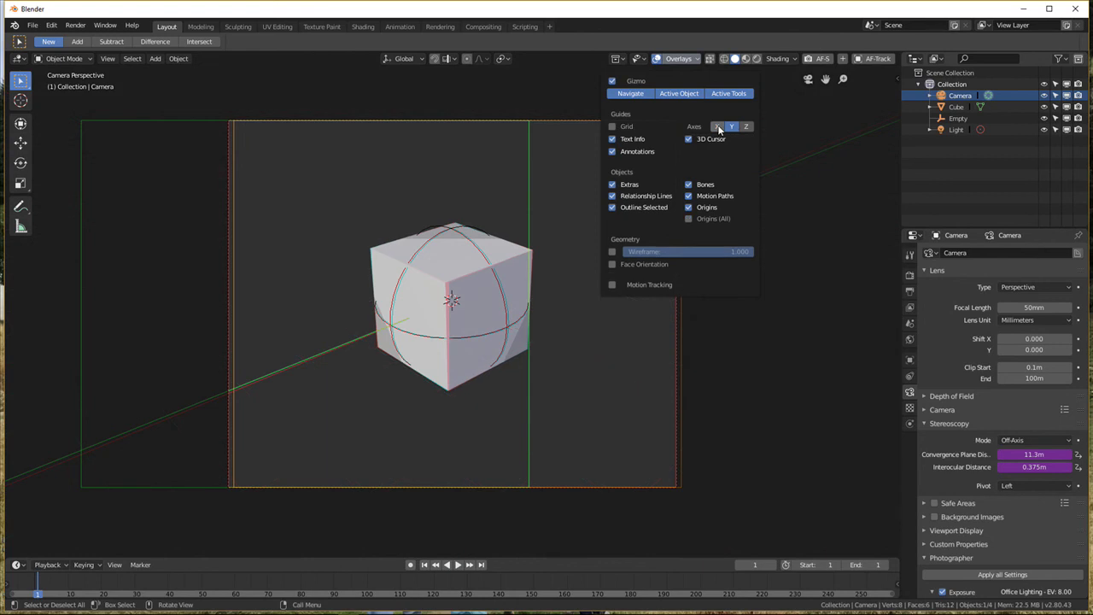
click(731, 127)
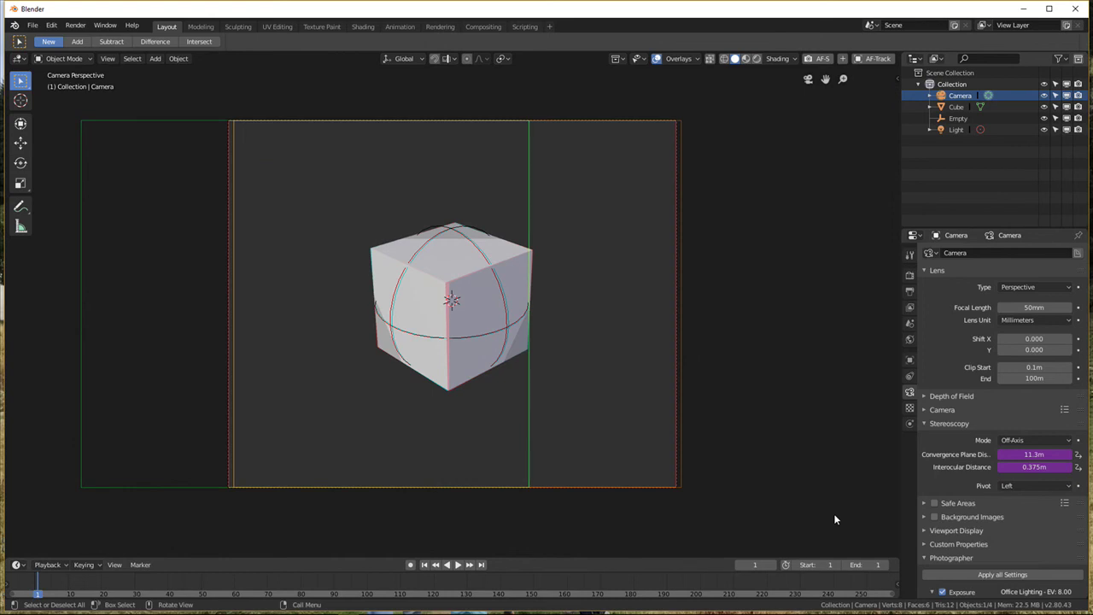
Step: Enable the camera's background images and load 2018-07-28_0047.JPG from D:\Blender\Perso\Project Stereoscopy\Tutoriel\Background Image
click(924, 518)
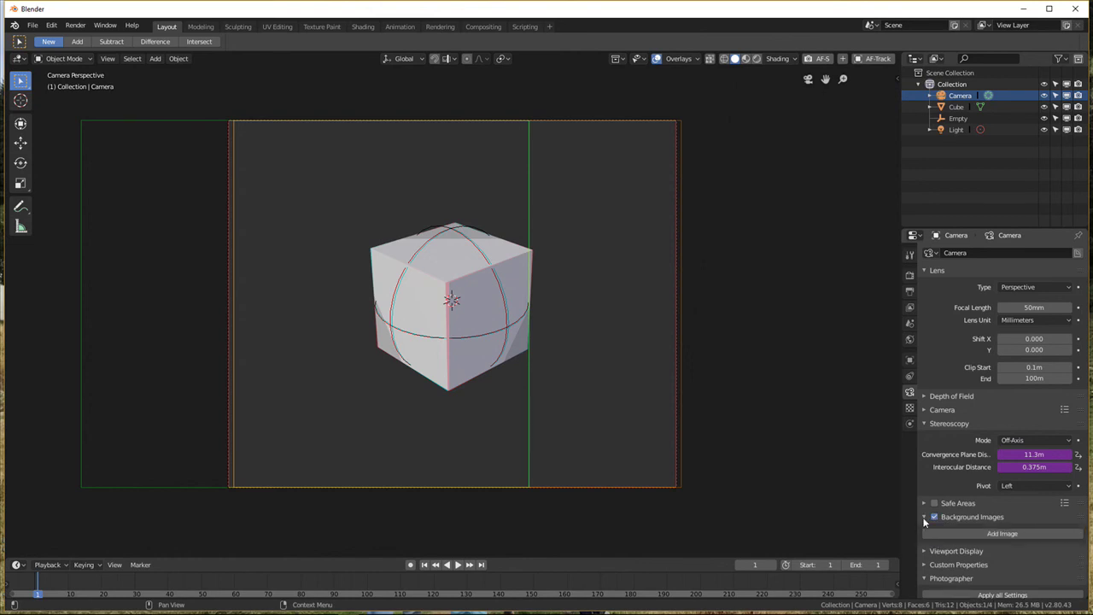
click(989, 533)
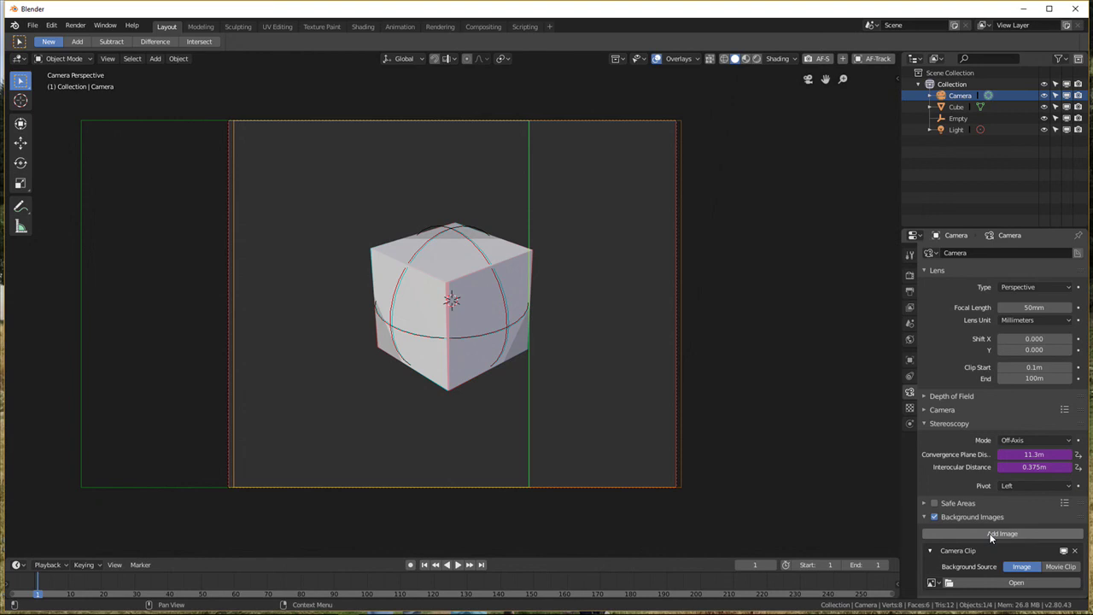
click(986, 585)
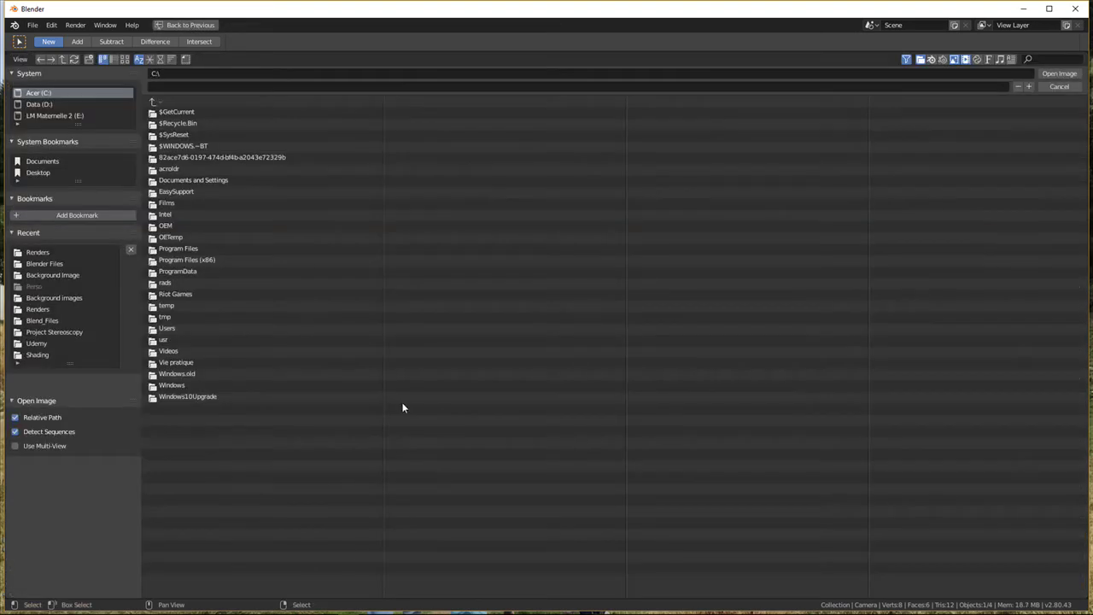
click(40, 105)
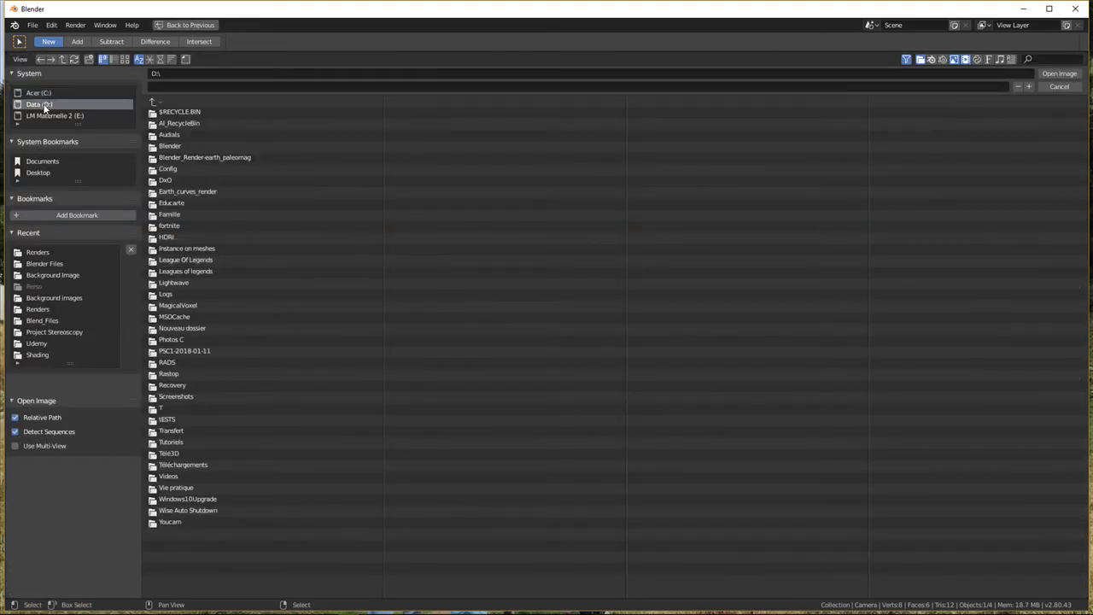
click(170, 146)
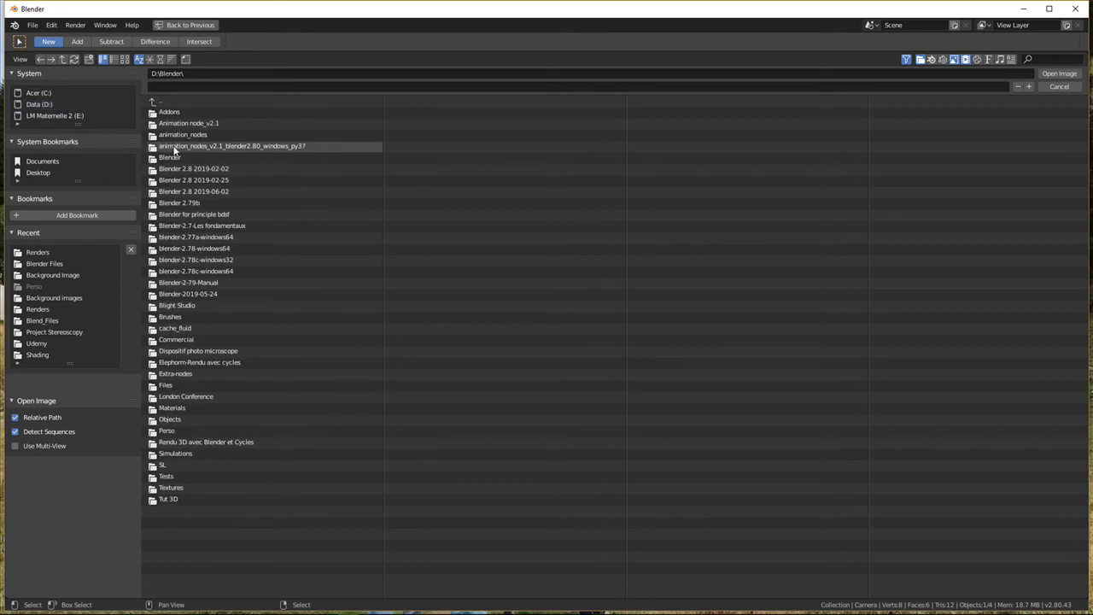
click(175, 430)
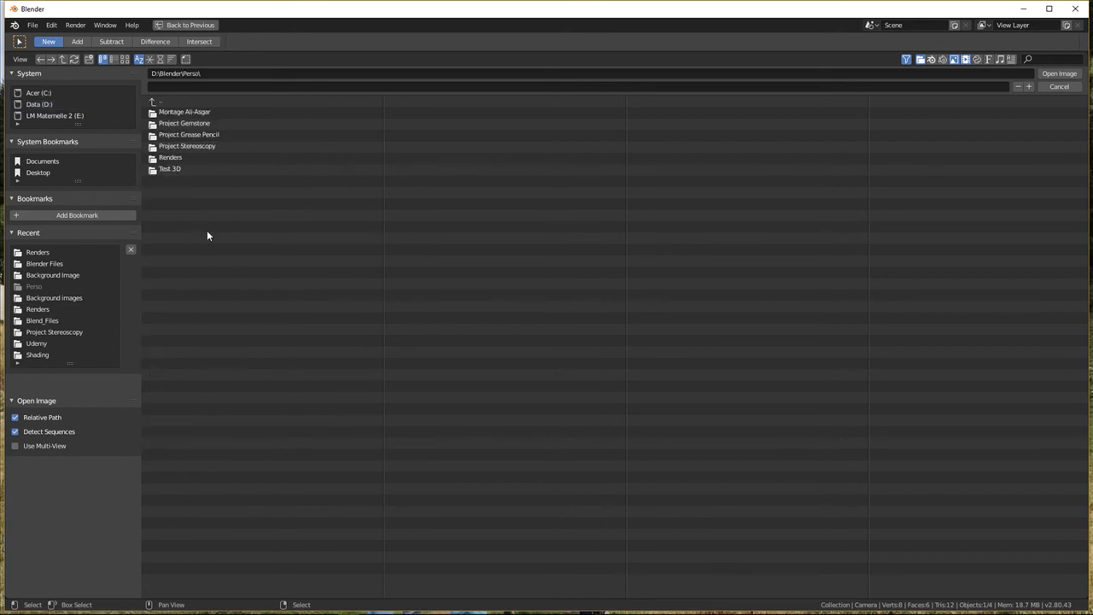
click(189, 146)
click(172, 158)
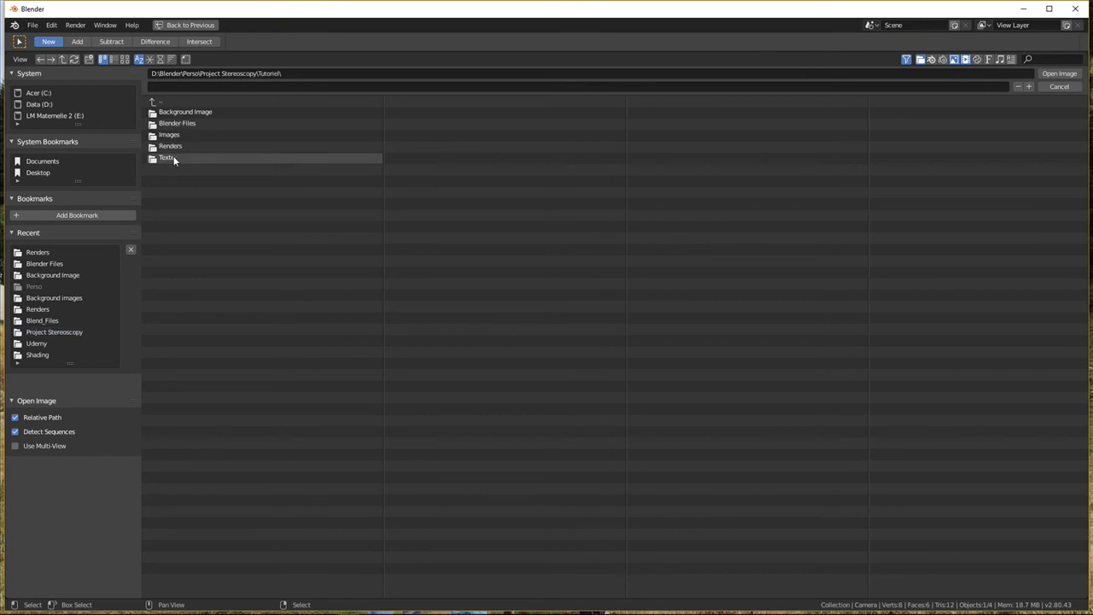
click(200, 112)
click(205, 112)
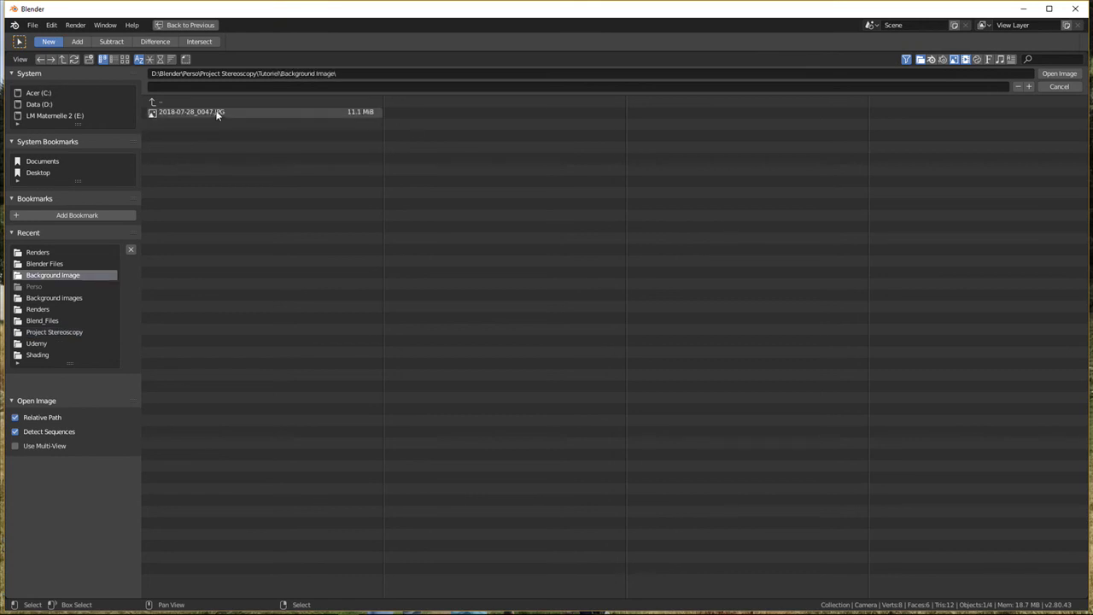
click(1063, 76)
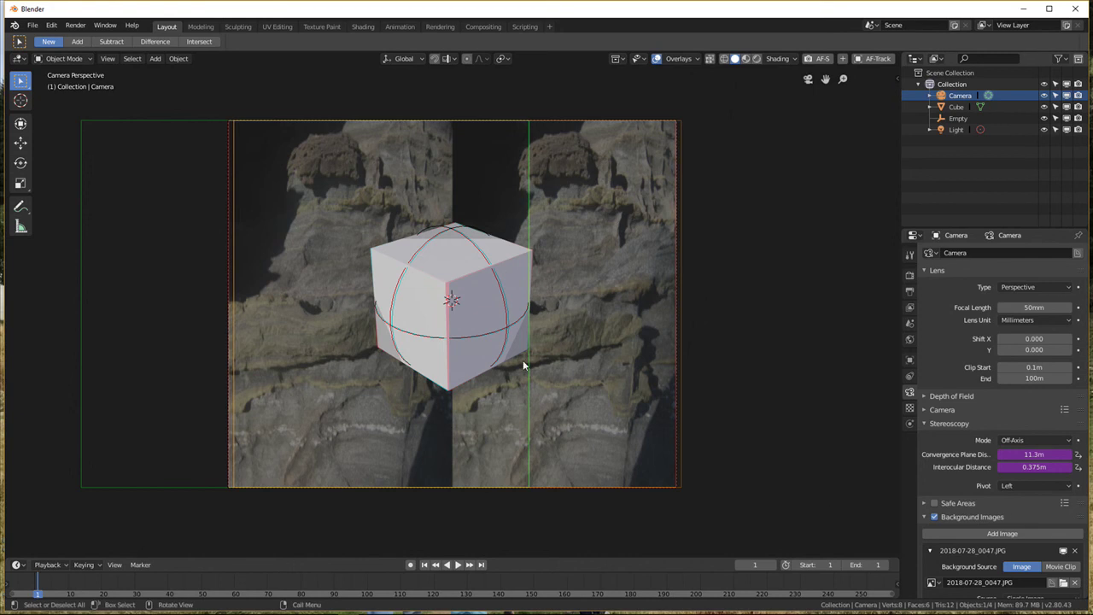
Step: Set the background image to View as Render and Use Multi-View, with the Stereo 3D views format in Side-by-Side mode
scroll(982, 544, down, 1)
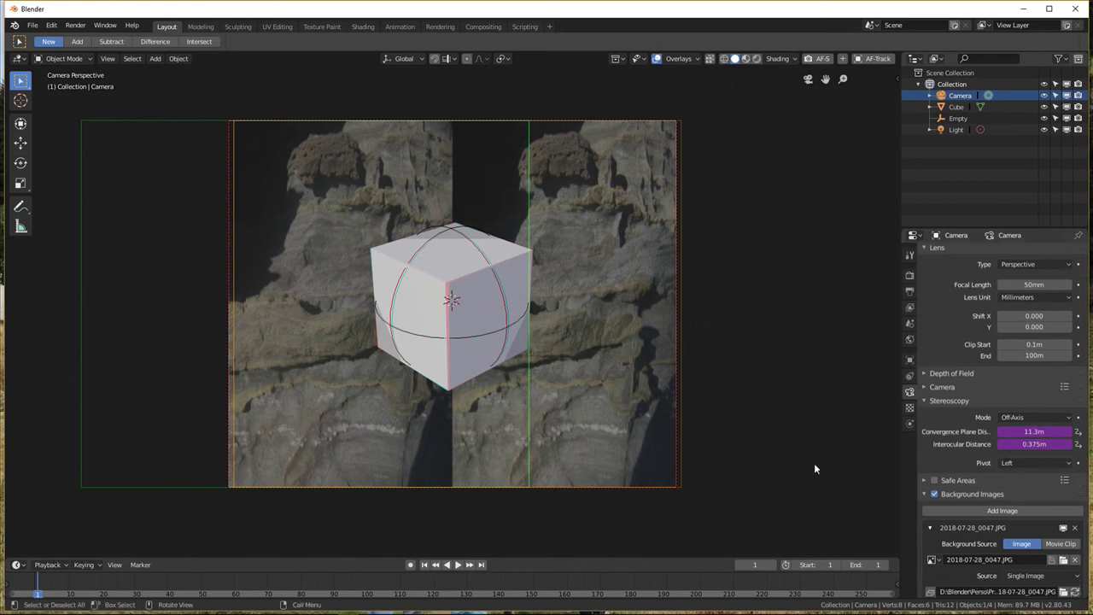
scroll(1039, 537, down, 1)
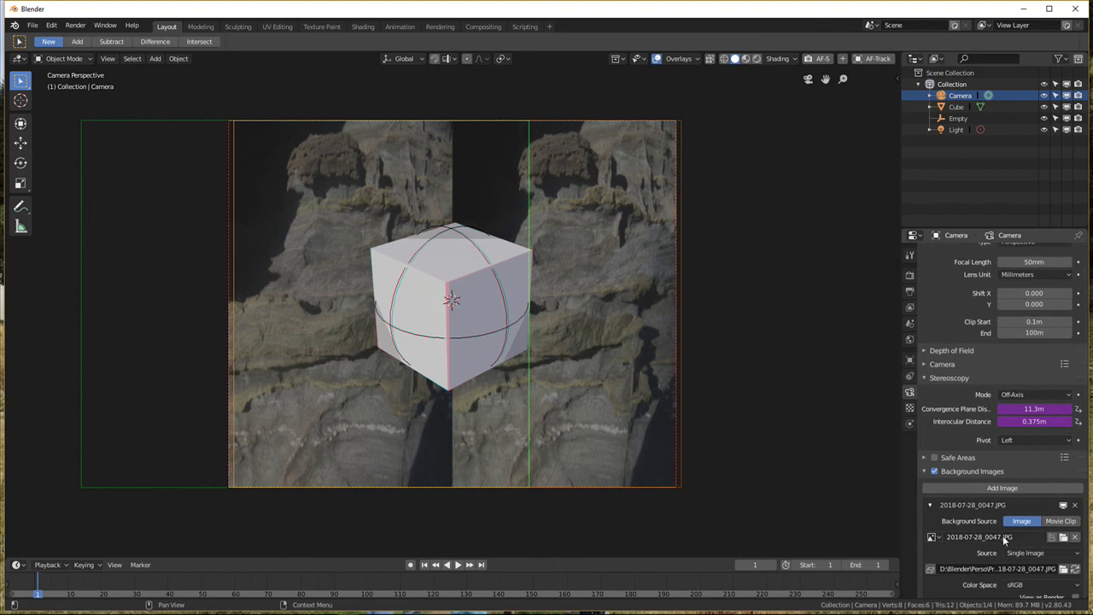
scroll(977, 534, down, 1)
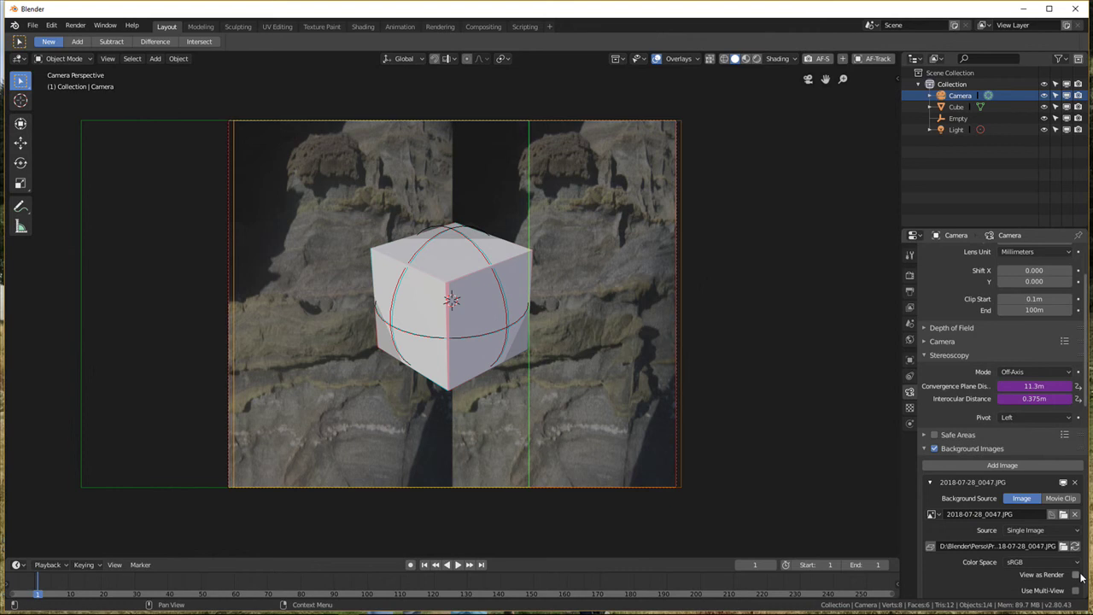
click(1076, 576)
scroll(1076, 593, down, 2)
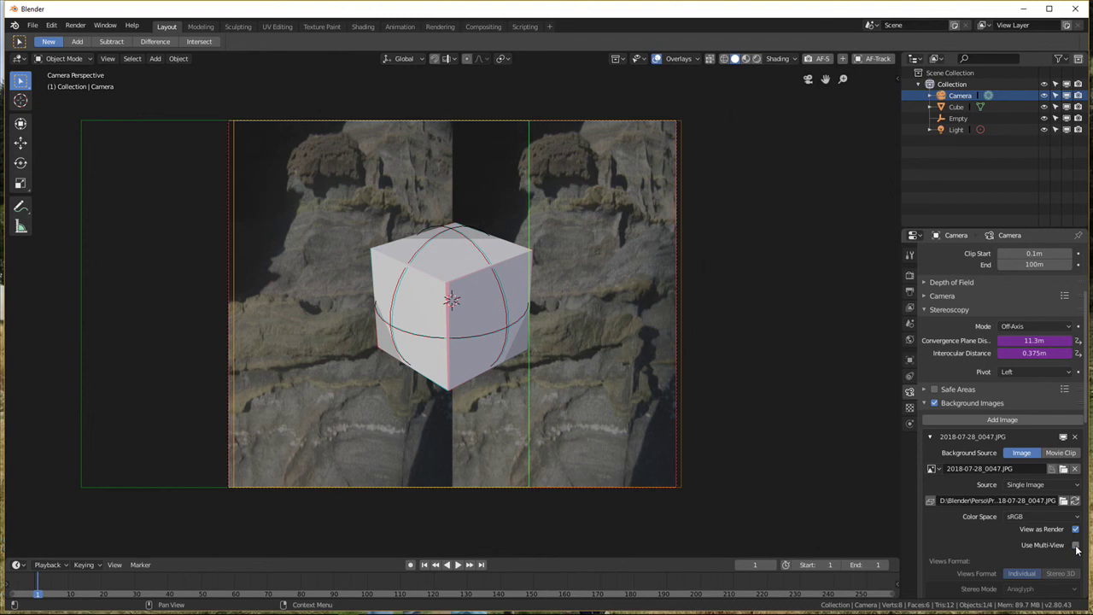
click(1075, 545)
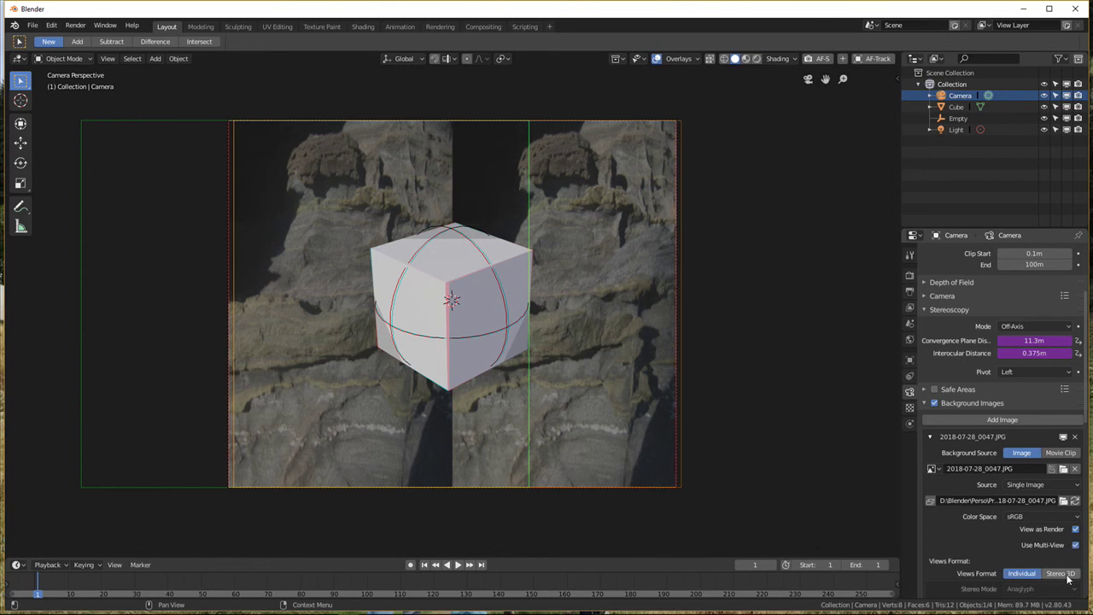
click(1064, 578)
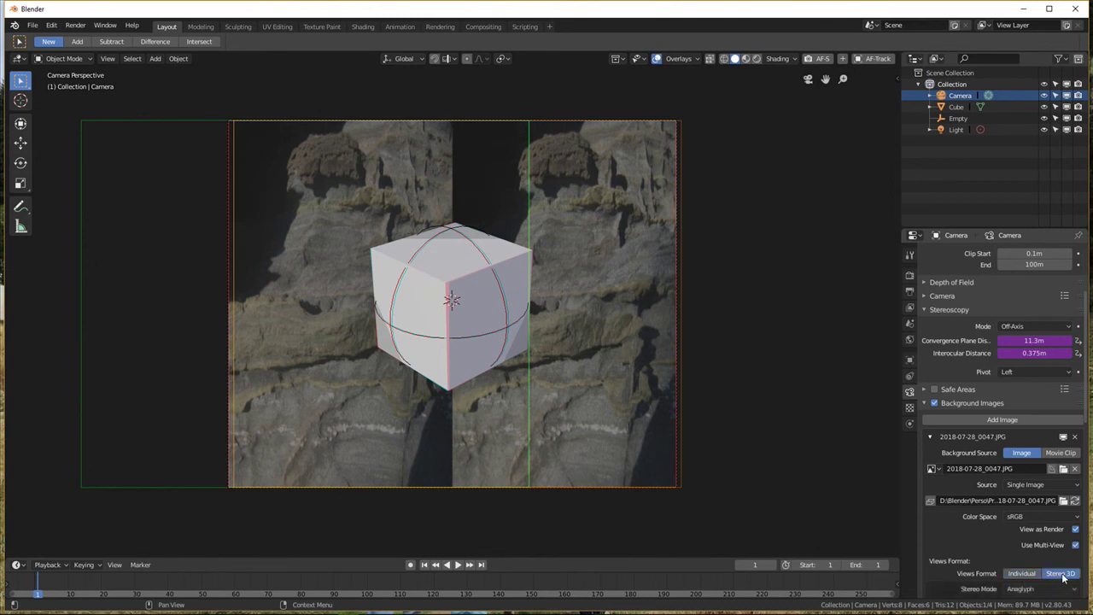
scroll(1064, 578, down, 1)
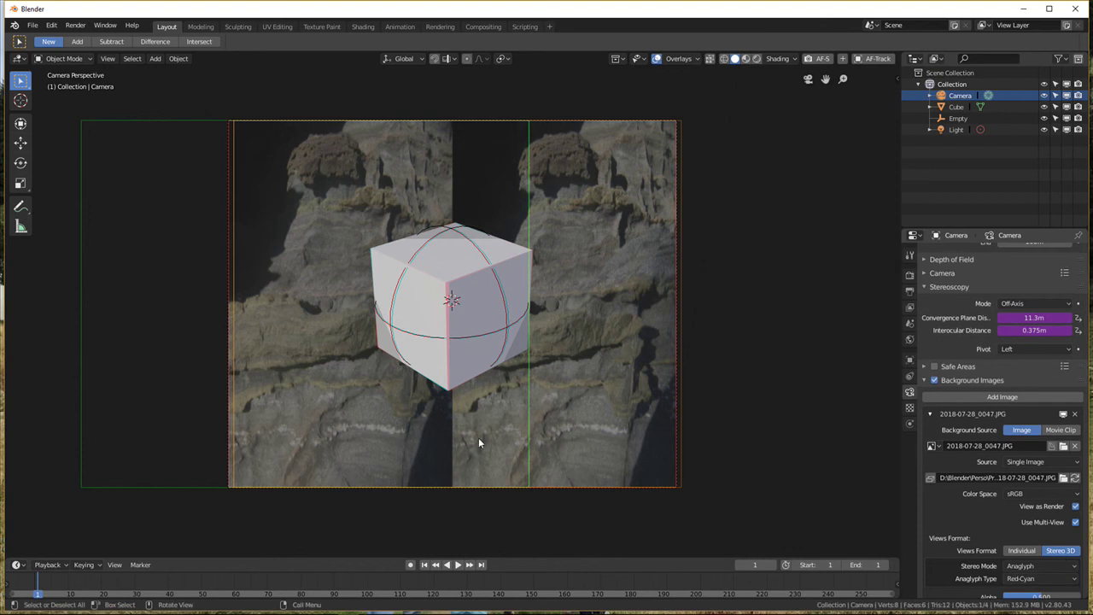
click(1075, 570)
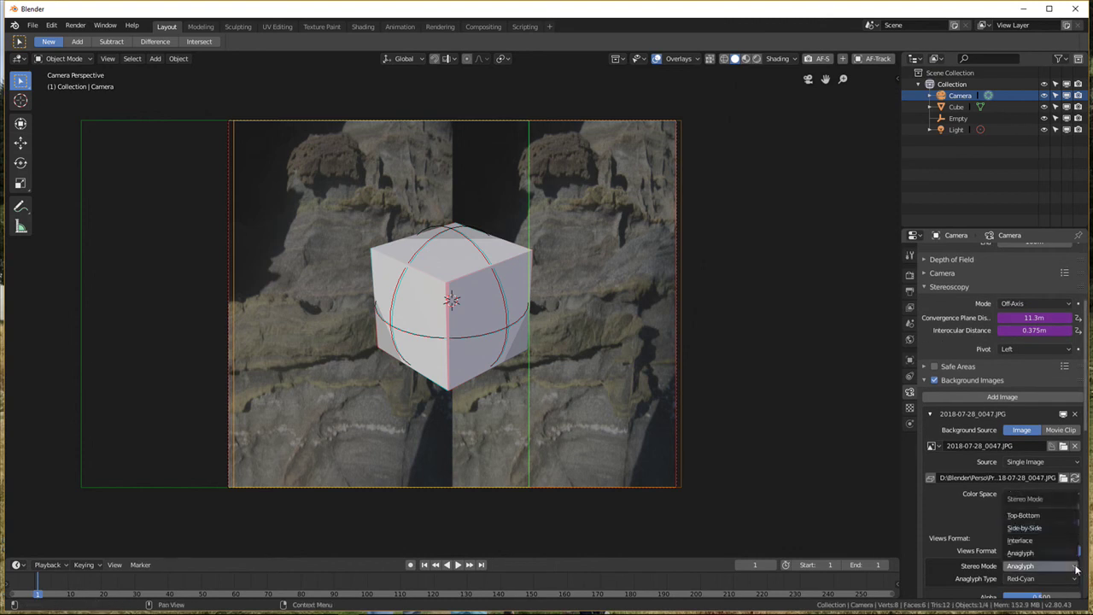
click(1042, 527)
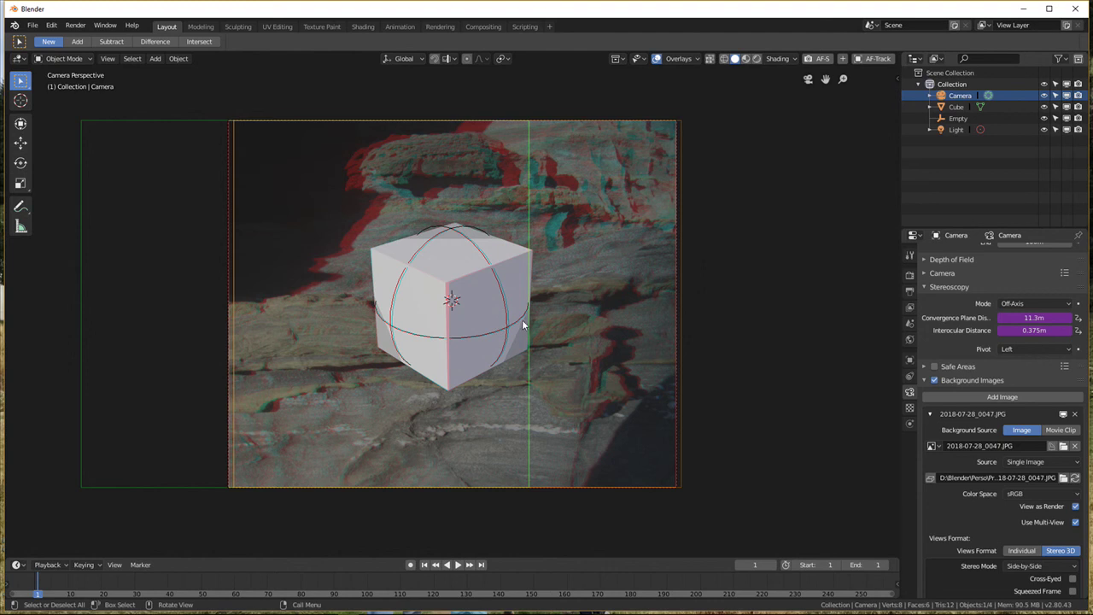
Step: Scale the cube down uniformly to about 0.468
click(485, 296)
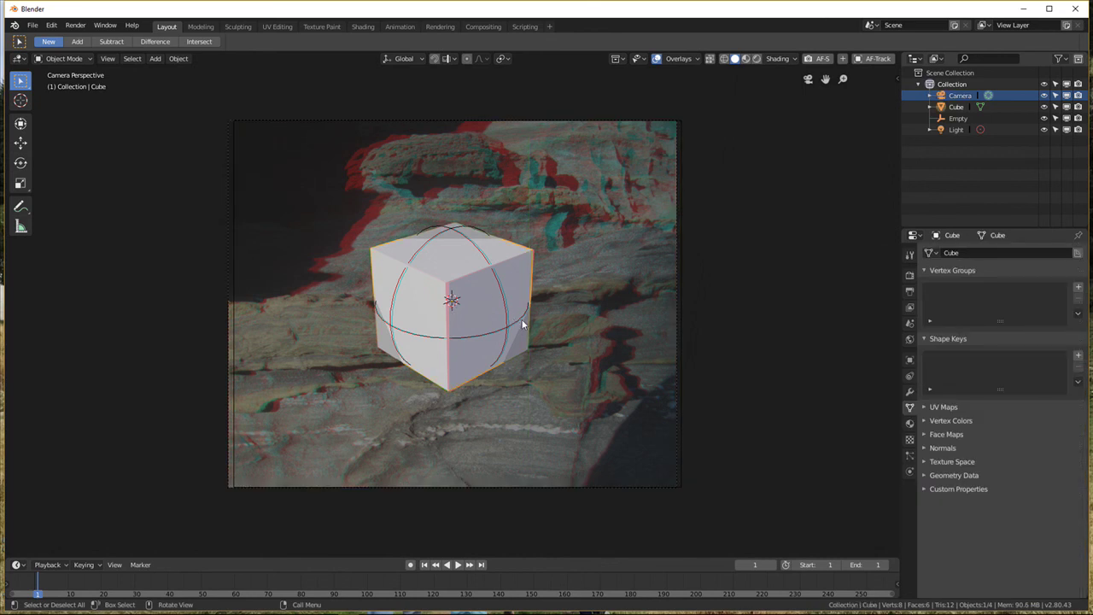
key(s)
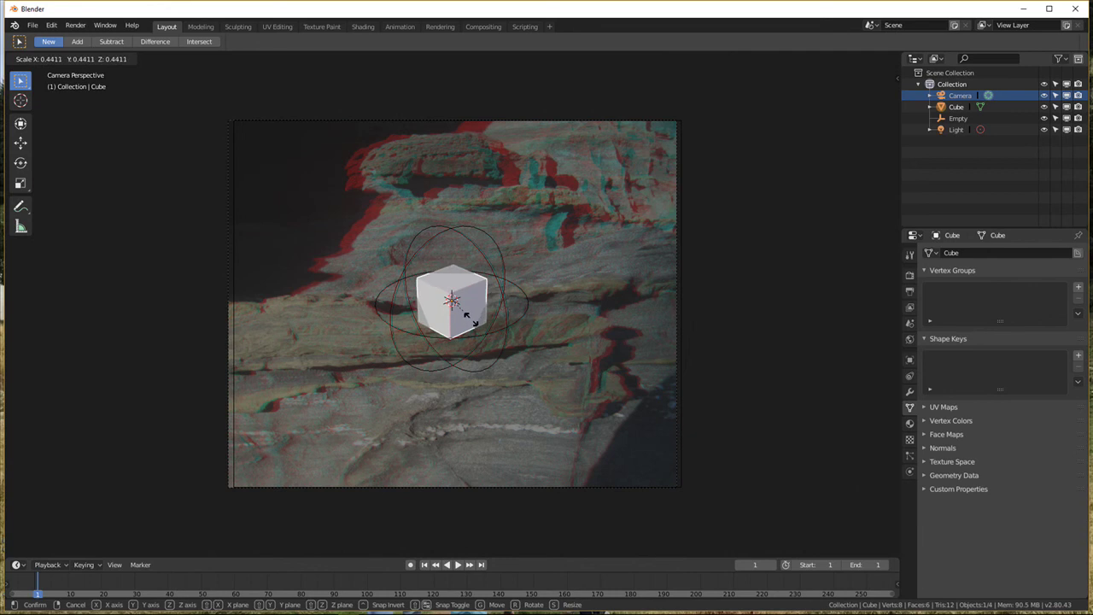
click(473, 325)
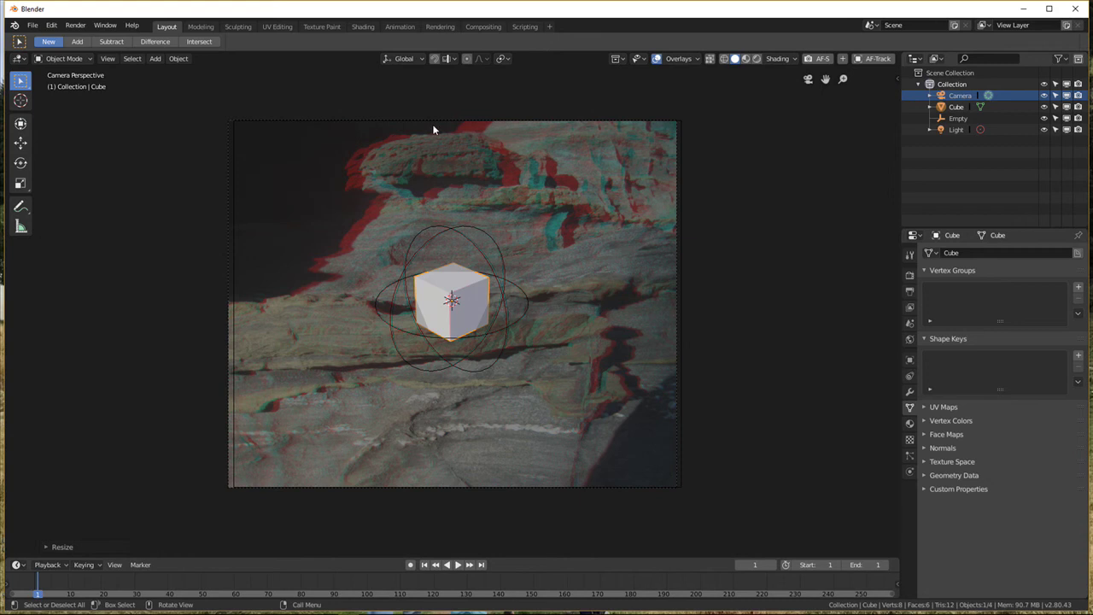
Step: Switch the transform orientation to View and move the cube about 1 m, up and slightly right in the camera view
click(419, 59)
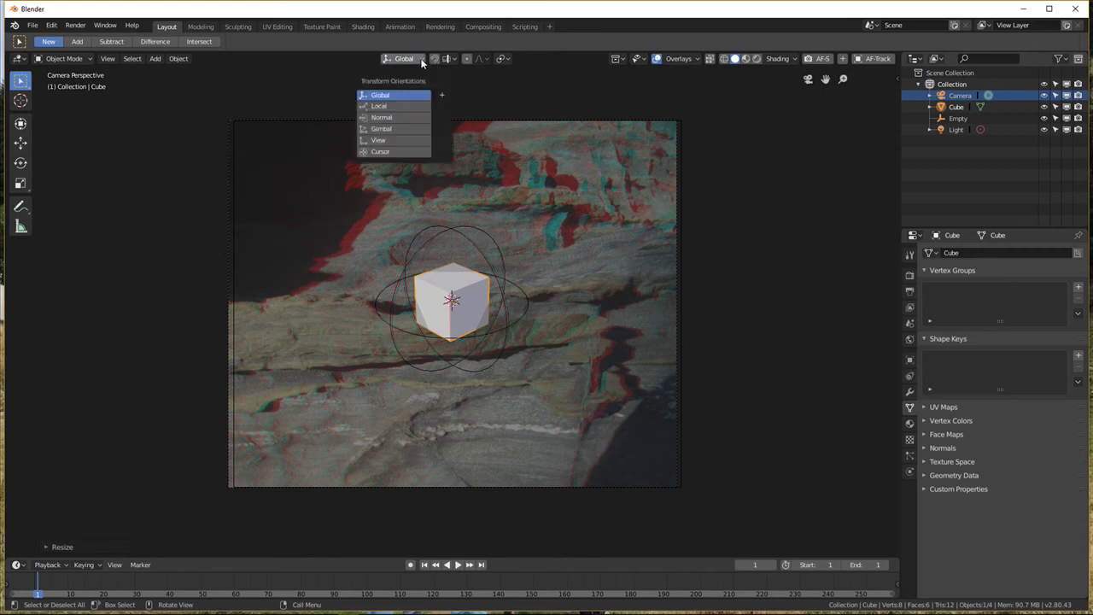
click(394, 140)
key(g)
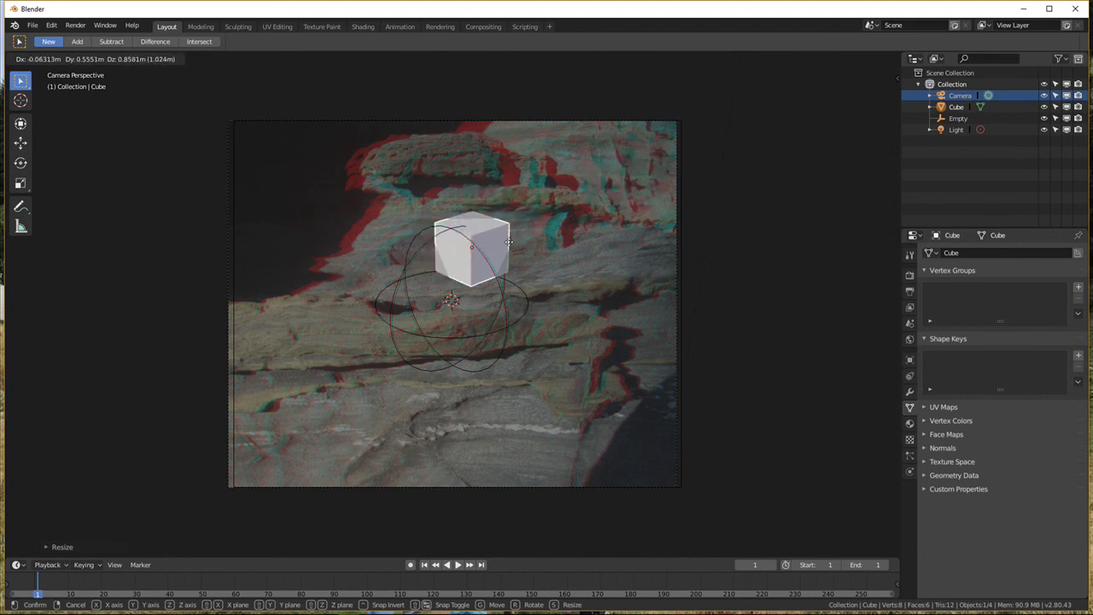
click(510, 241)
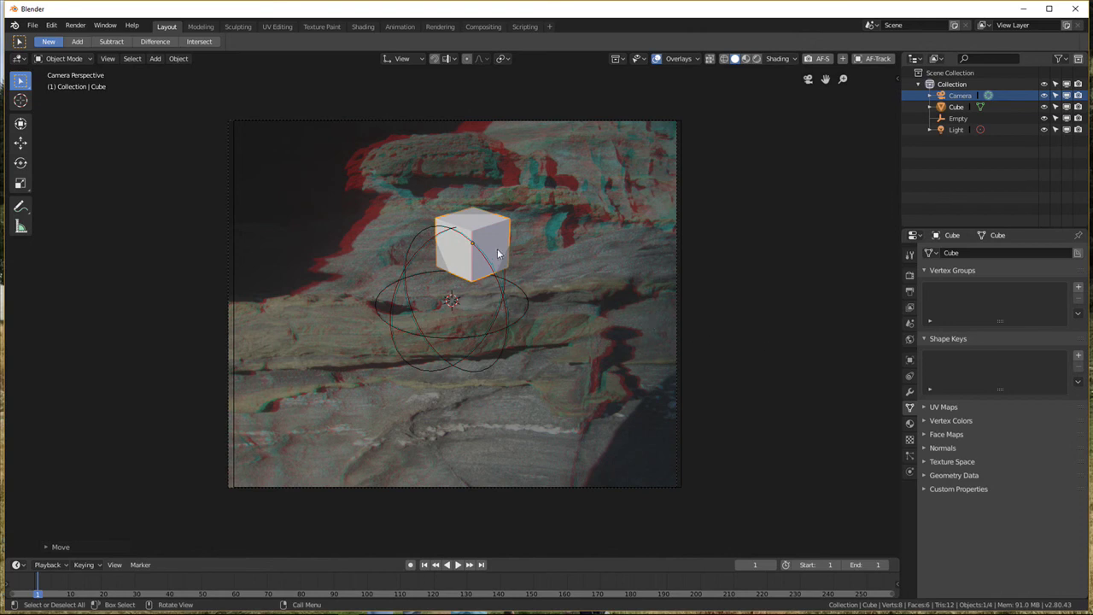
Step: Move the cube along the view Z axis, farther away from the camera
key(g)
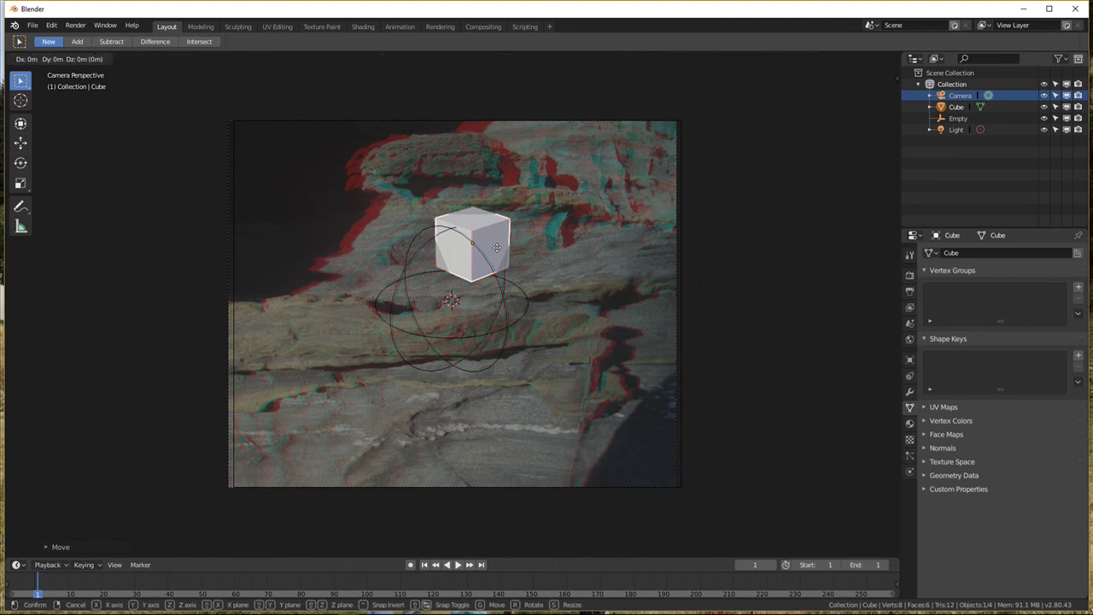
key(z)
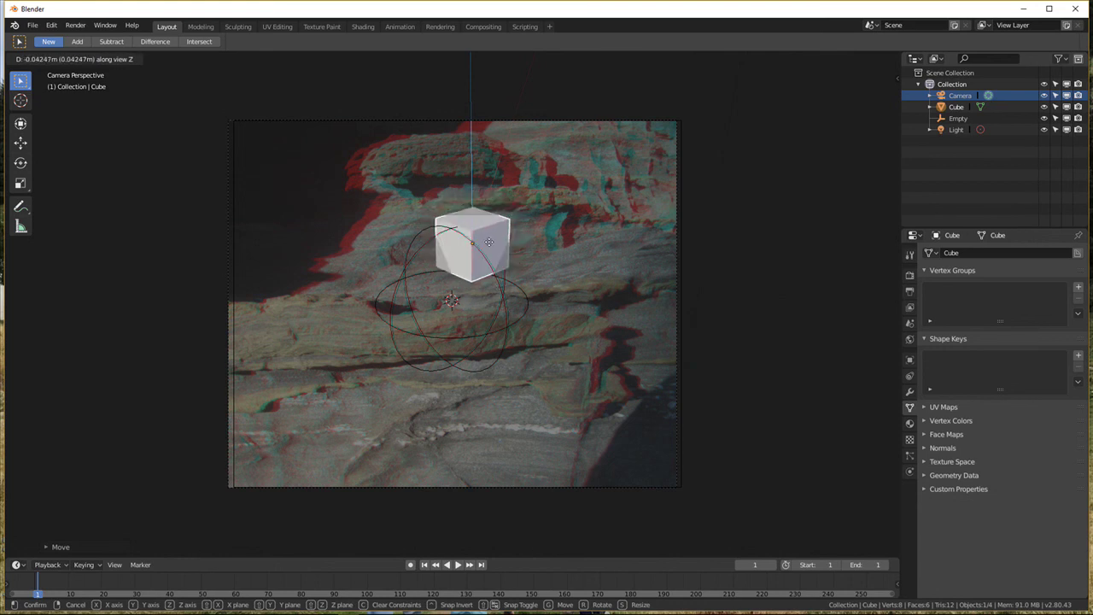
click(467, 203)
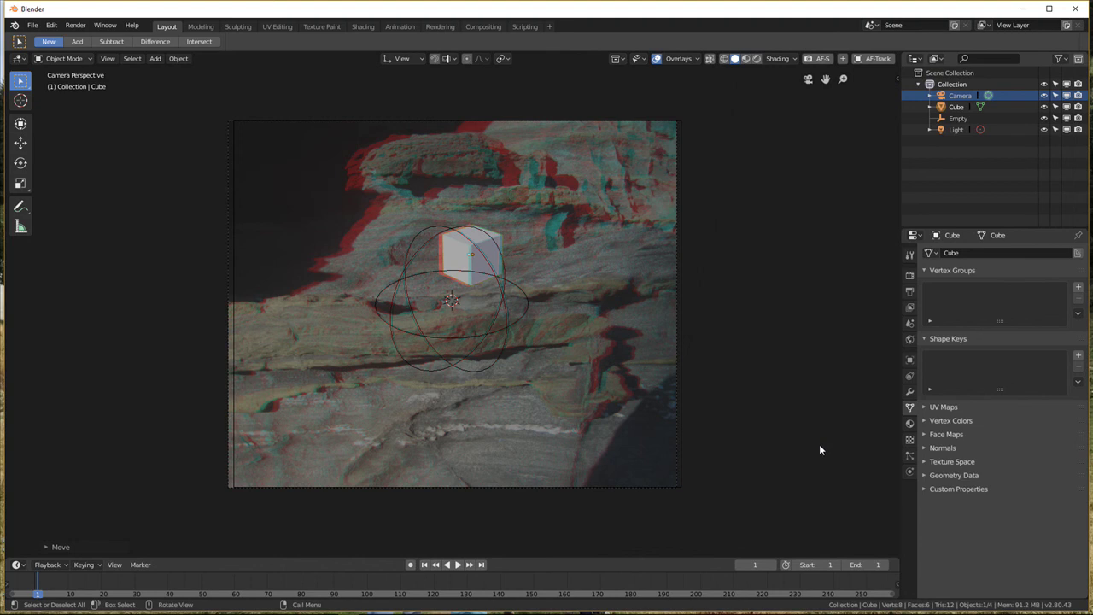
Step: Lock the camera to the view, orbit it to a flatter angle on the cube and shift it down to raise the cube in frame
key(n)
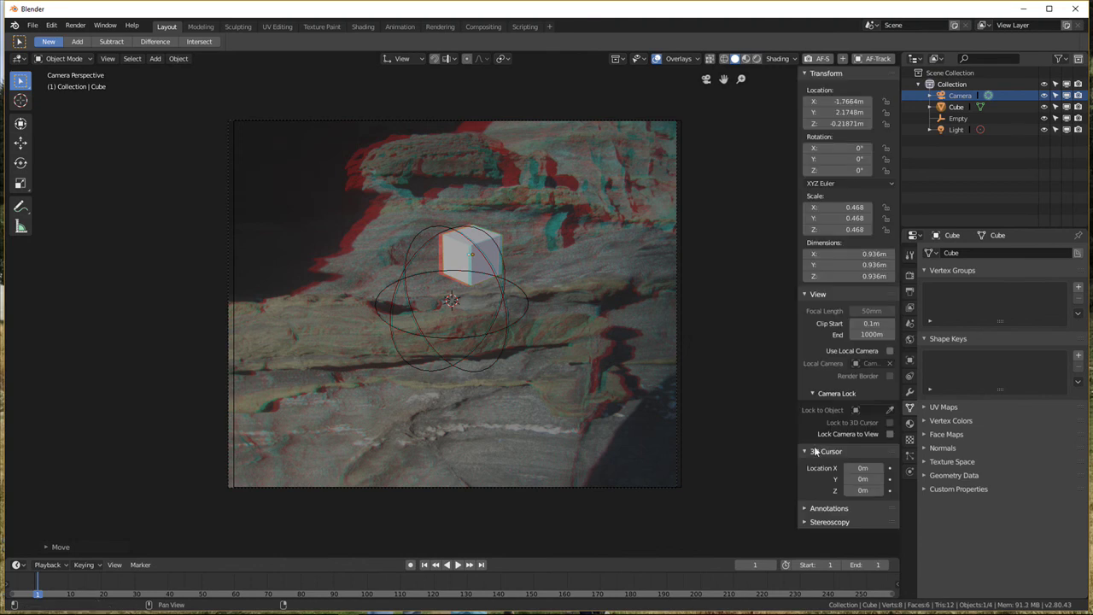
click(891, 434)
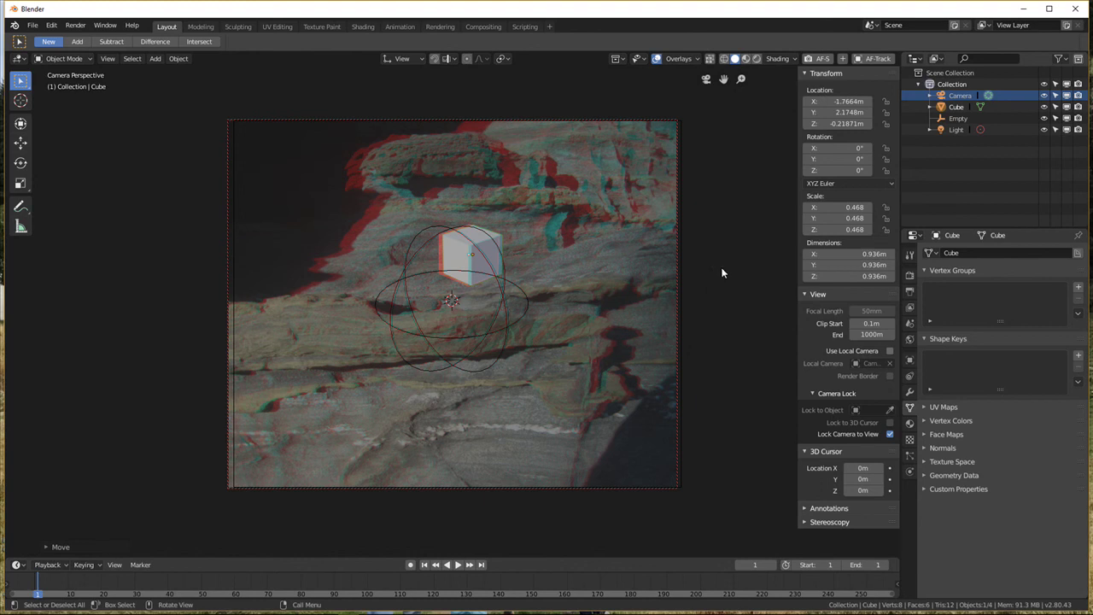
mouse_move(721, 273)
middle_down()
mouse_move(703, 245)
mouse_move(664, 273)
mouse_move(732, 269)
mouse_move(715, 281)
mouse_move(700, 269)
mouse_move(708, 252)
mouse_move(728, 256)
middle_up()
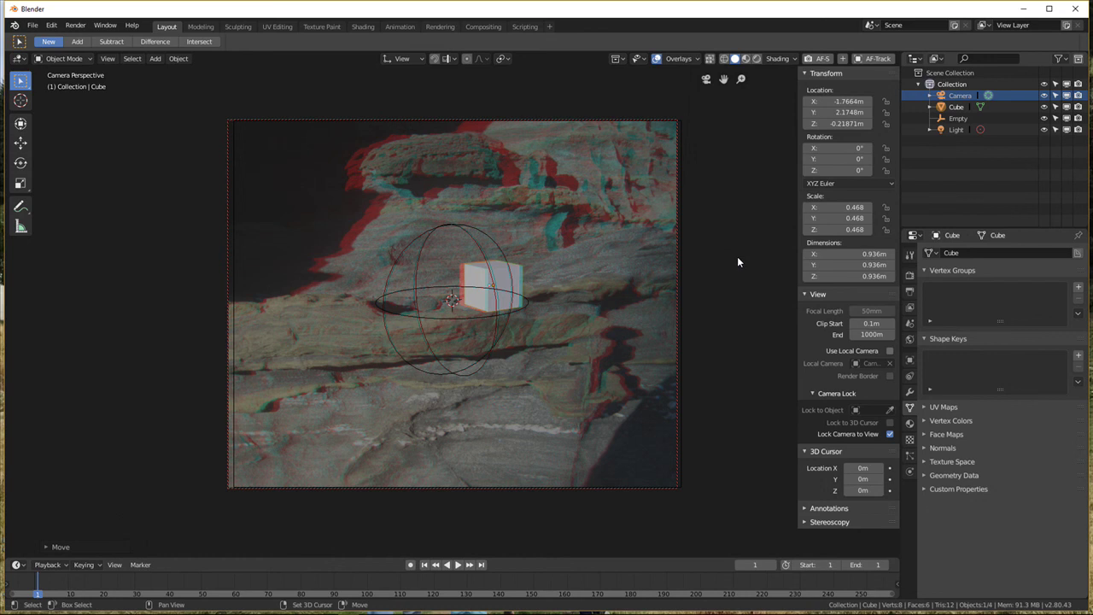
shift+middle_drag(737, 256, 737, 220)
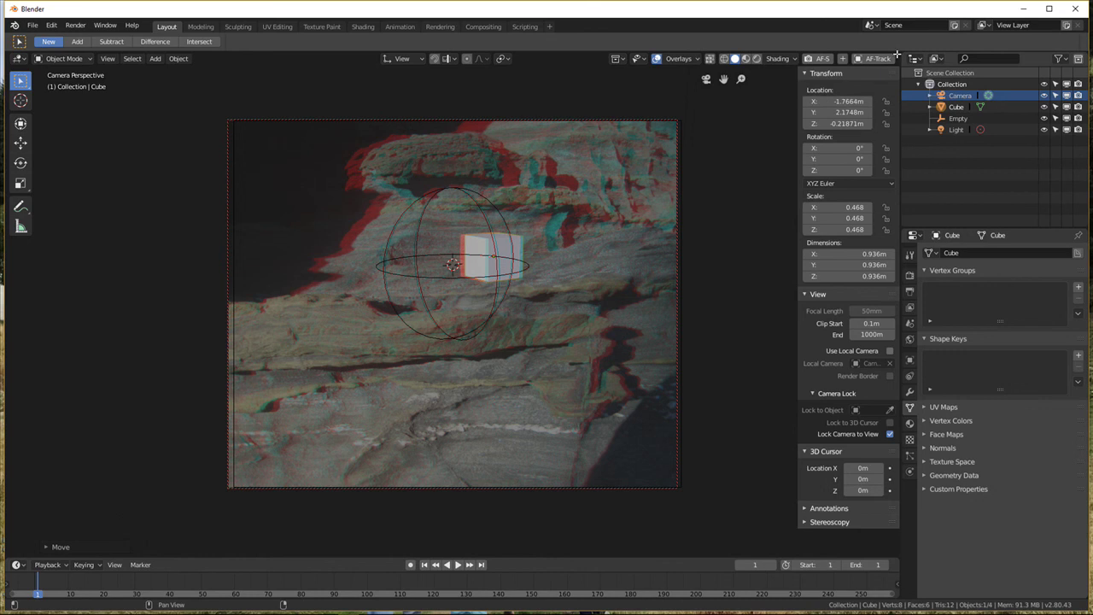
Step: Split the 3D viewport into two stacked areas and turn the upper one into a compositing editor with Use Nodes enabled
drag(897, 55, 811, 331)
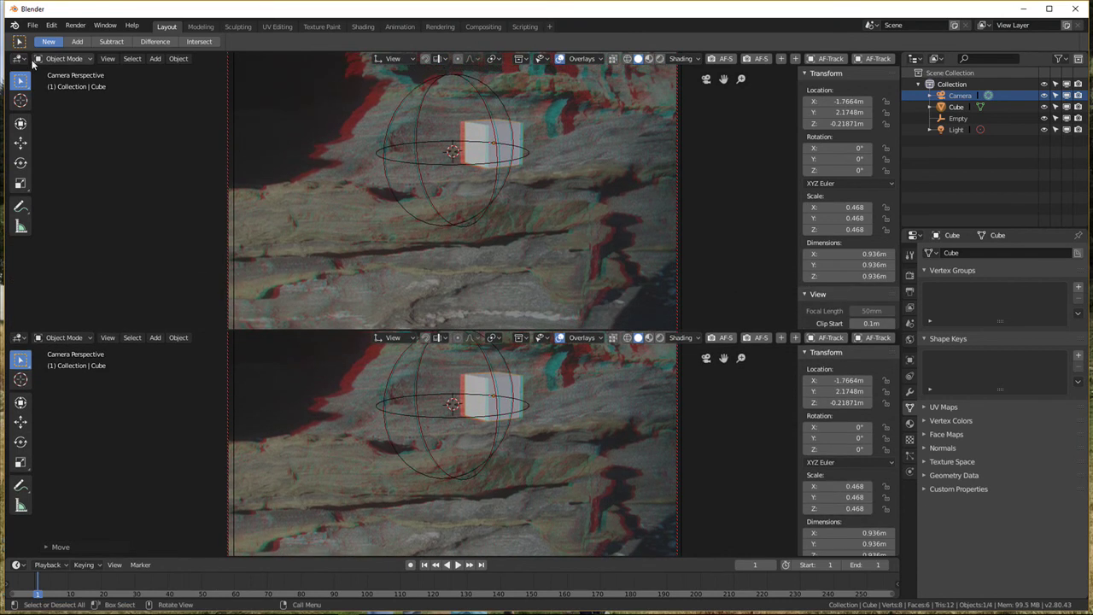
click(22, 59)
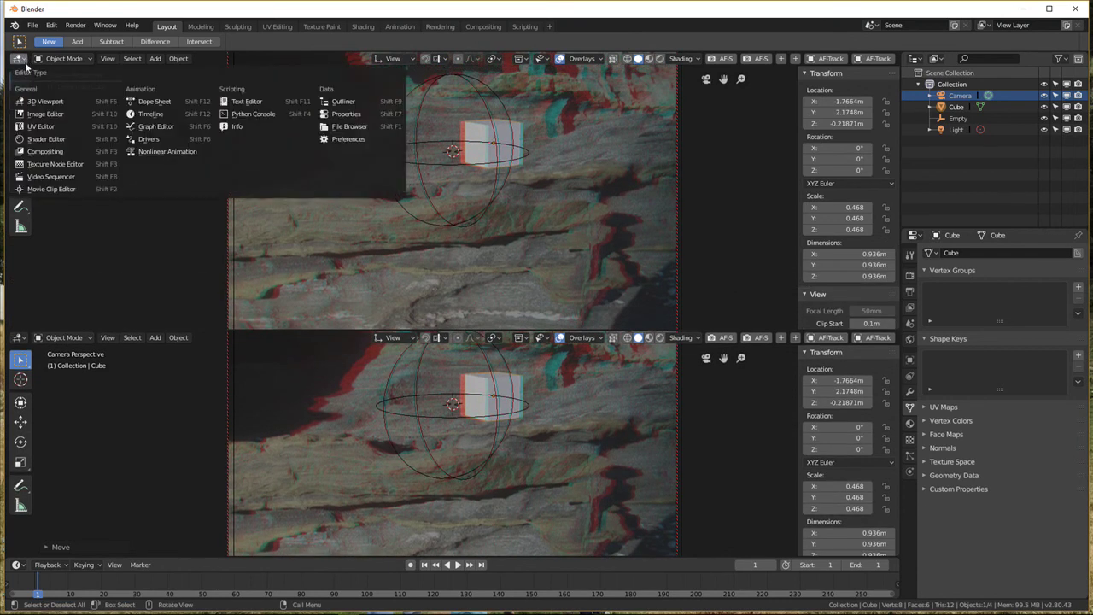
click(60, 152)
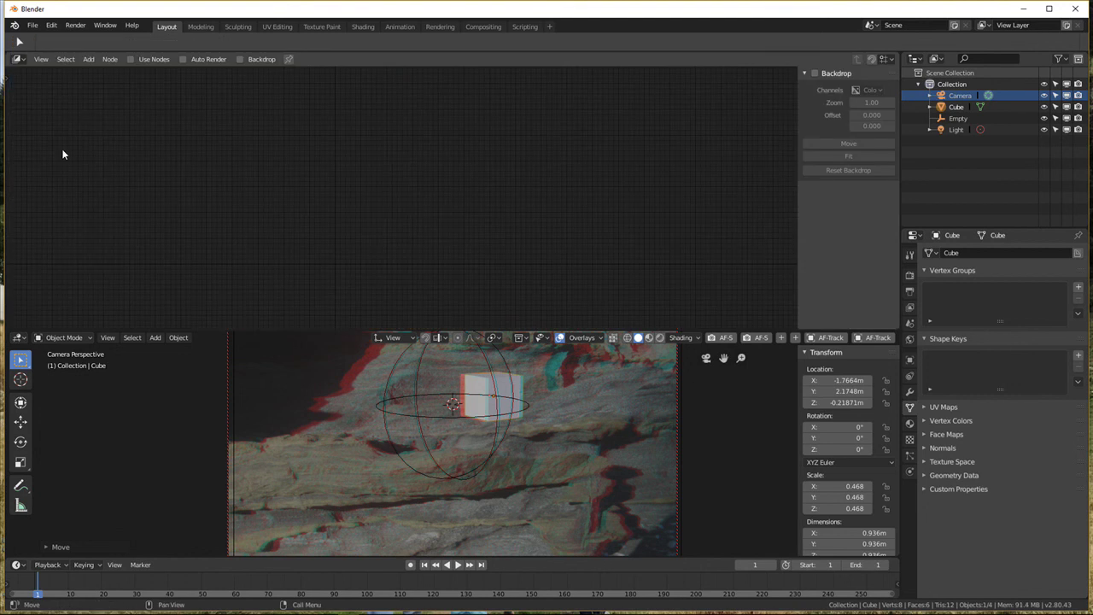
click(131, 59)
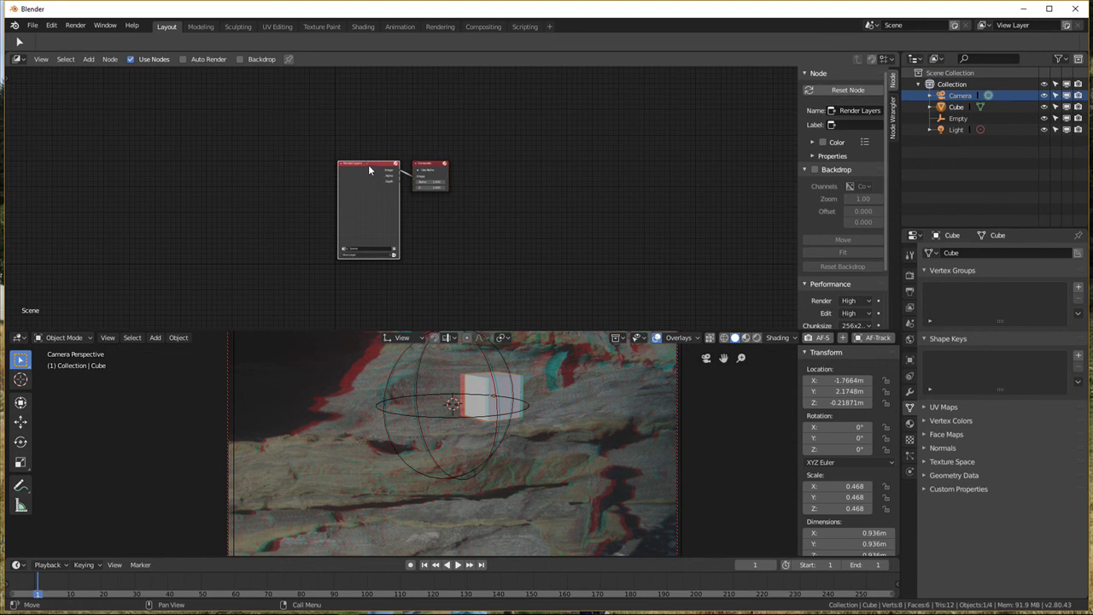
Step: Move the Render Layers node away from Composite and insert an Alpha Over node on the link between them
drag(369, 169, 250, 175)
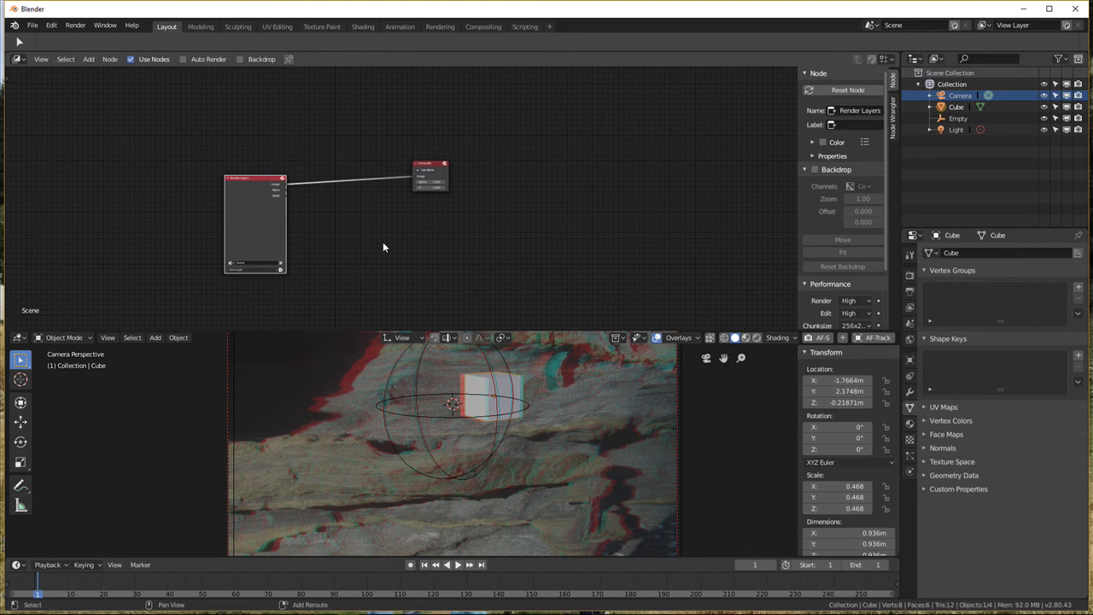
key(shift+a)
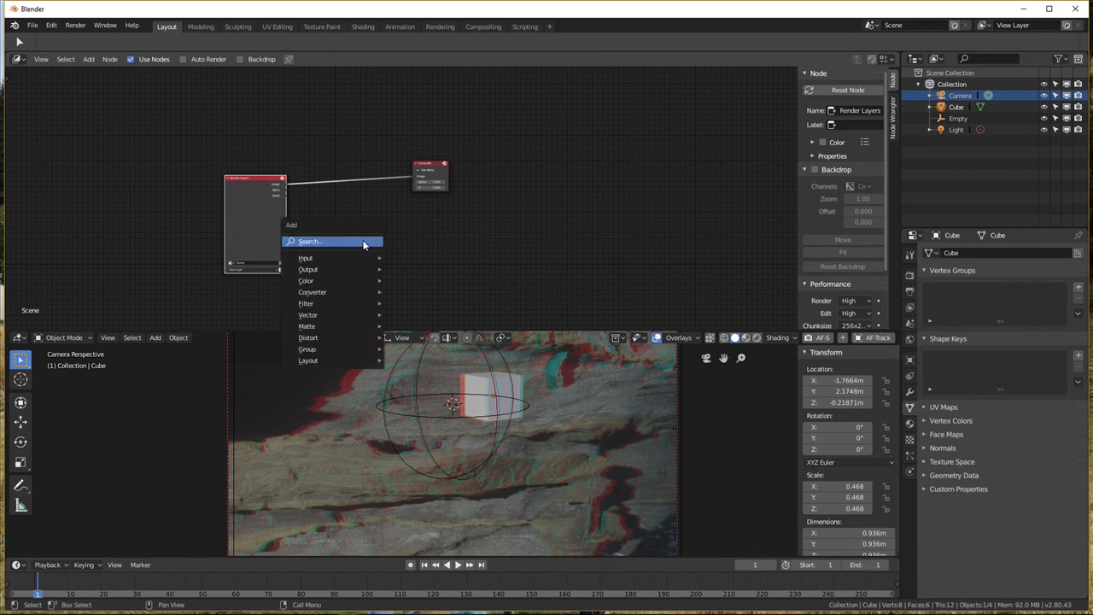
mouse_move(334, 281)
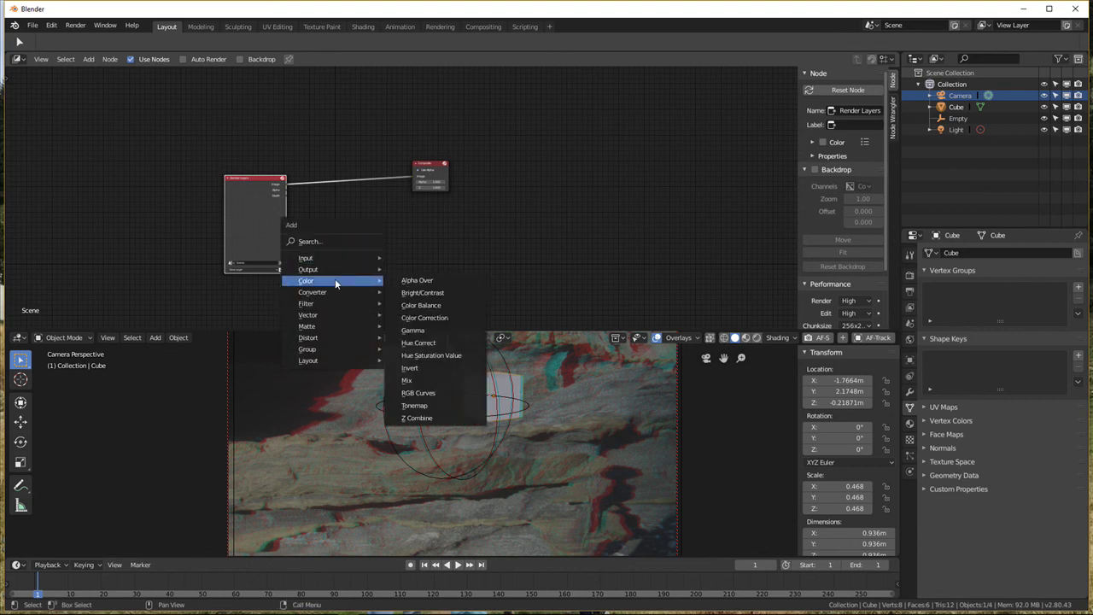
click(416, 281)
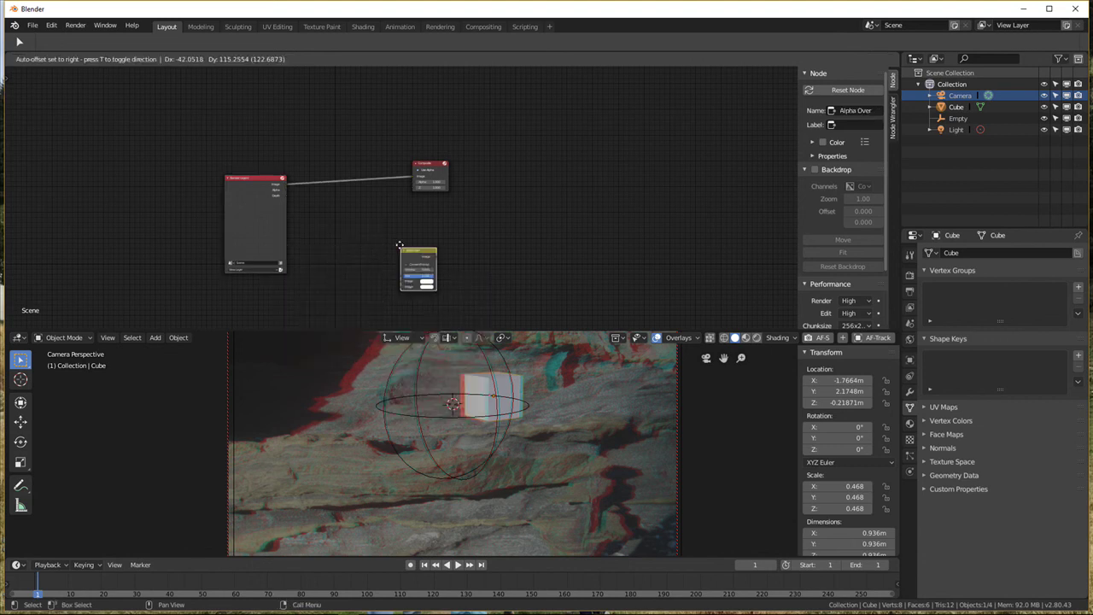
click(333, 163)
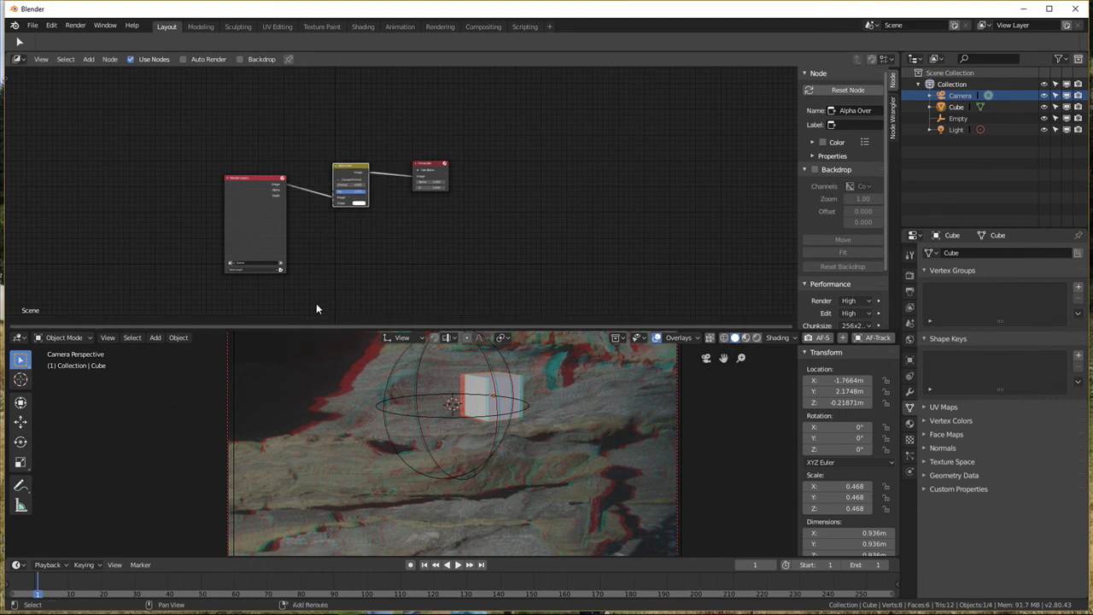
Step: Add an Image node above Render Layers and assign it the stereo background photo already loaded in the file
key(shift+a)
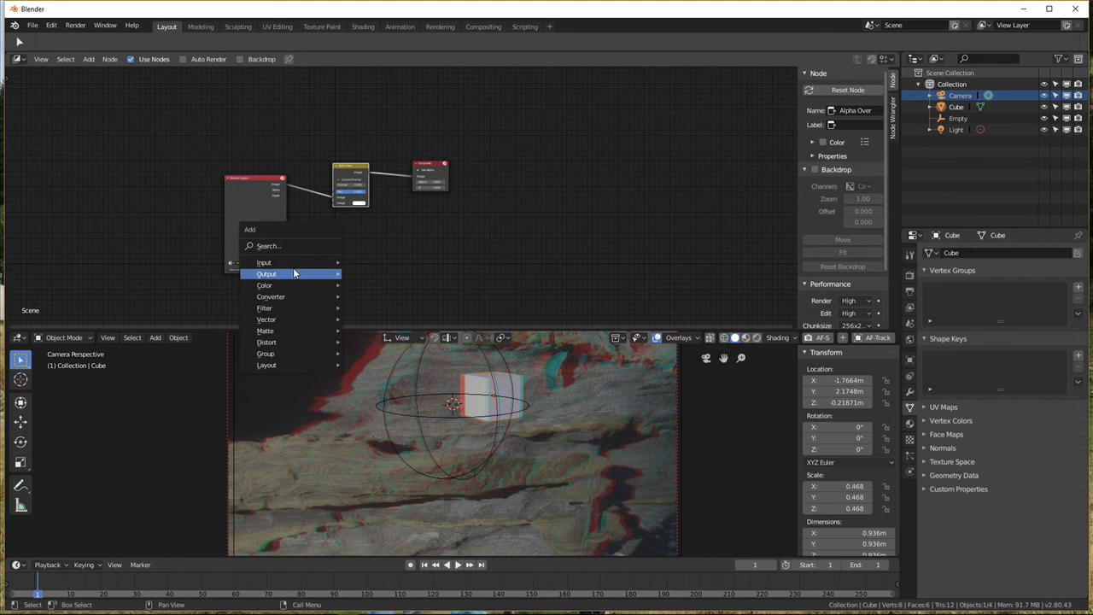
mouse_move(290, 262)
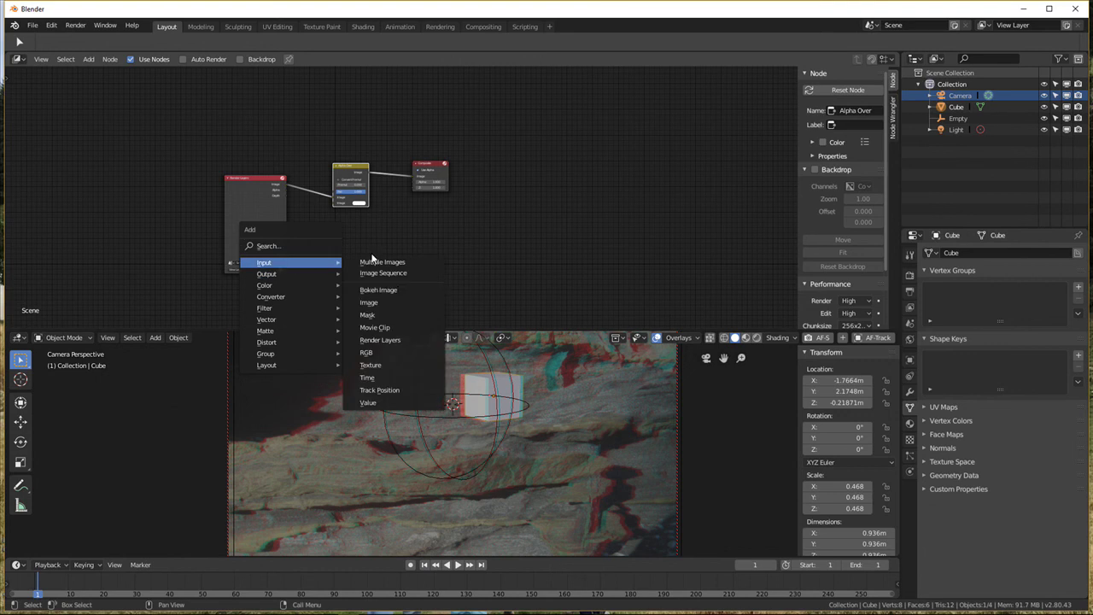
click(381, 302)
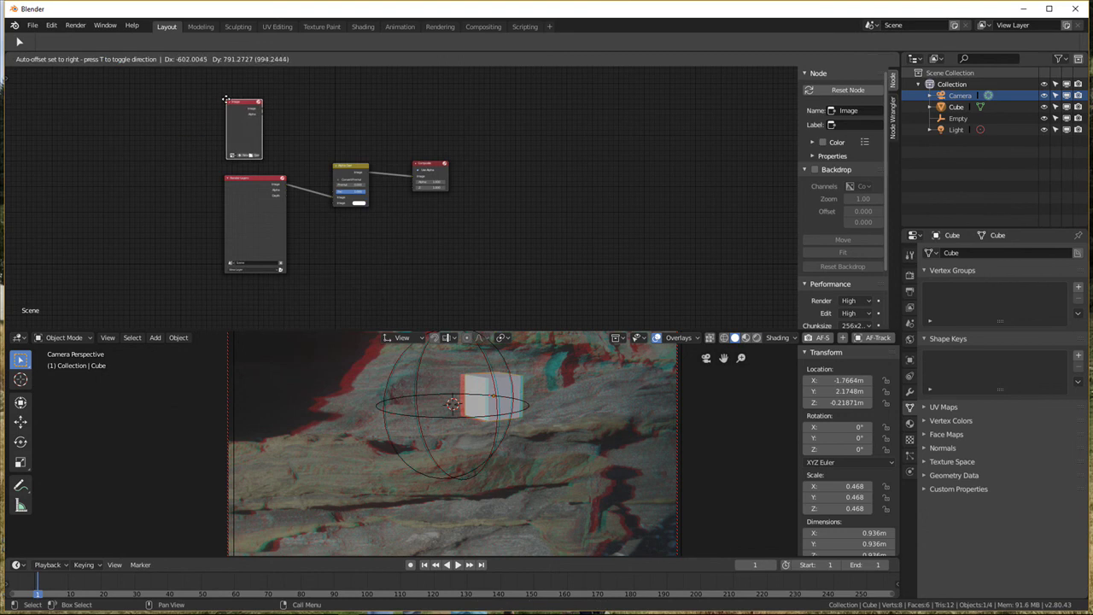
click(226, 100)
scroll(315, 151, up, 1)
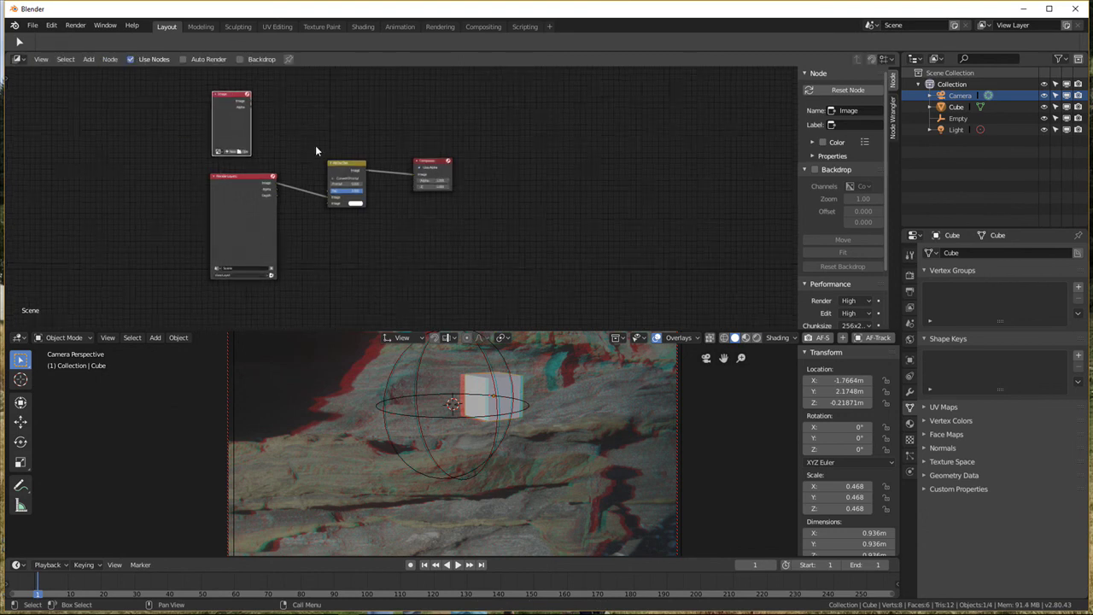
scroll(316, 150, up, 2)
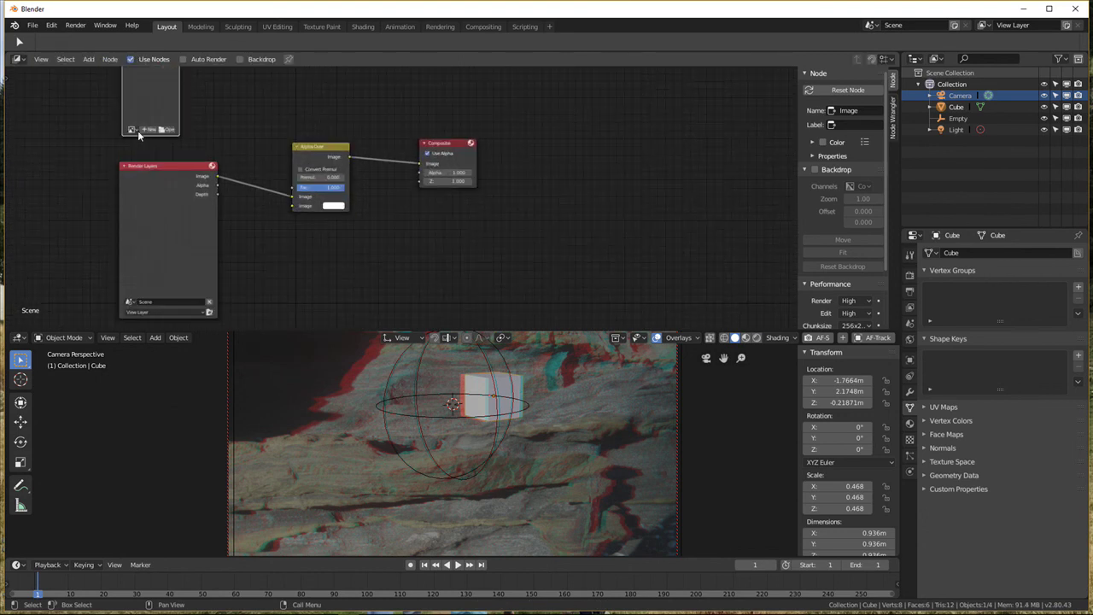
click(134, 129)
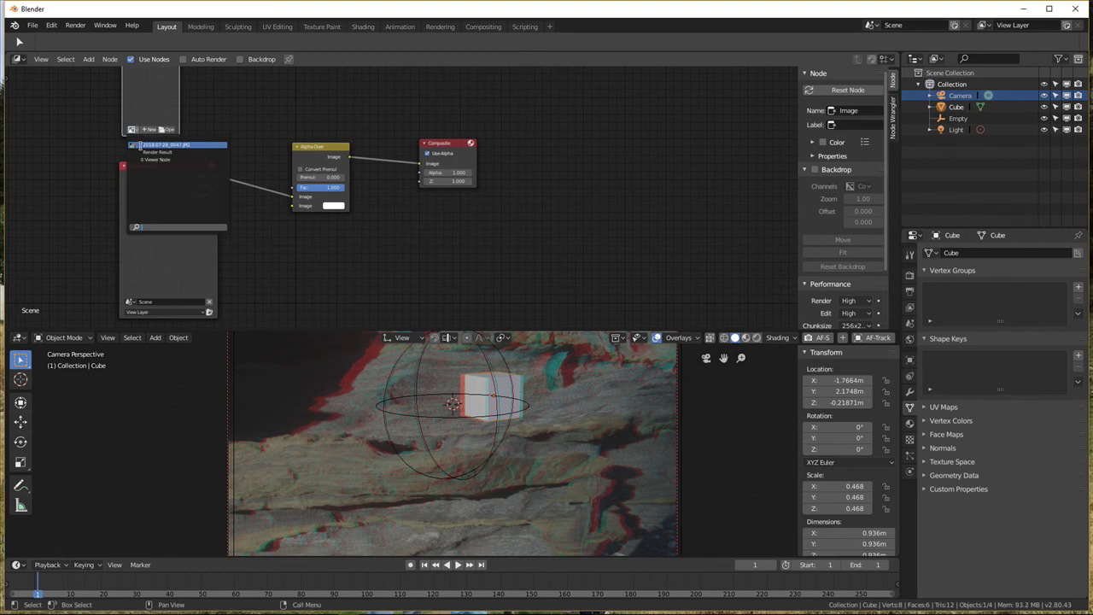
click(179, 144)
middle_drag(595, 142, 567, 225)
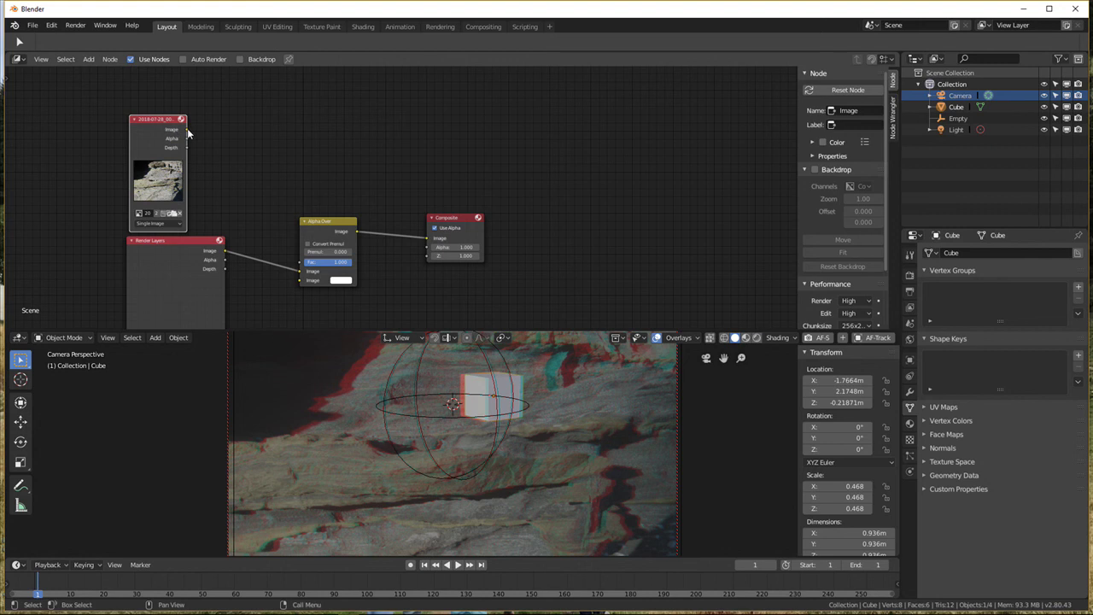
Step: Connect the background Image node's Image output to Alpha Over's first Image input, with Render Layers feeding the second
drag(187, 129, 298, 273)
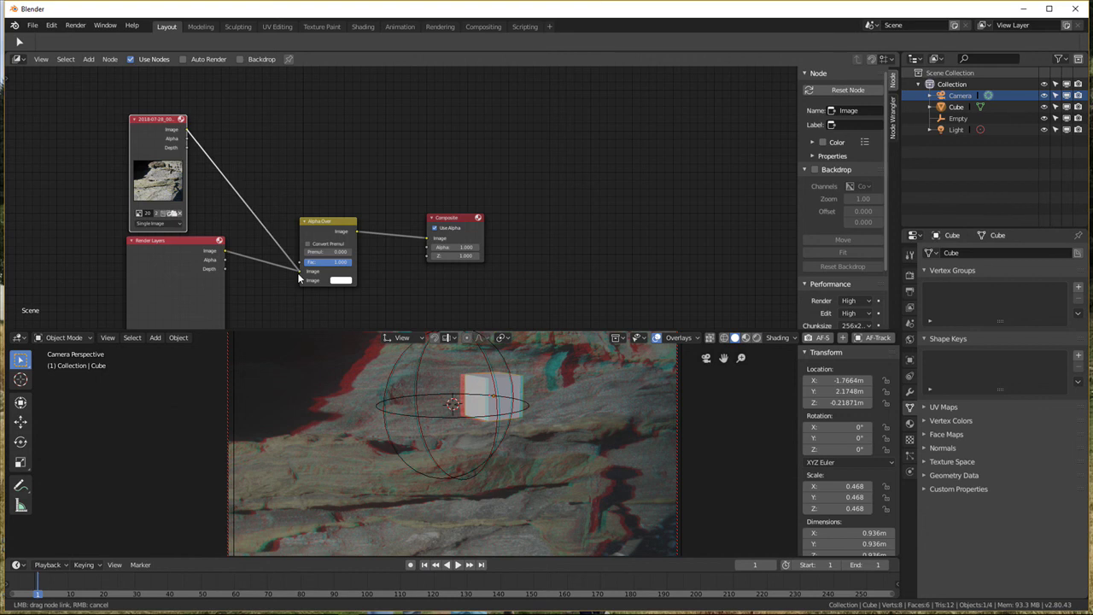
drag(298, 273, 311, 295)
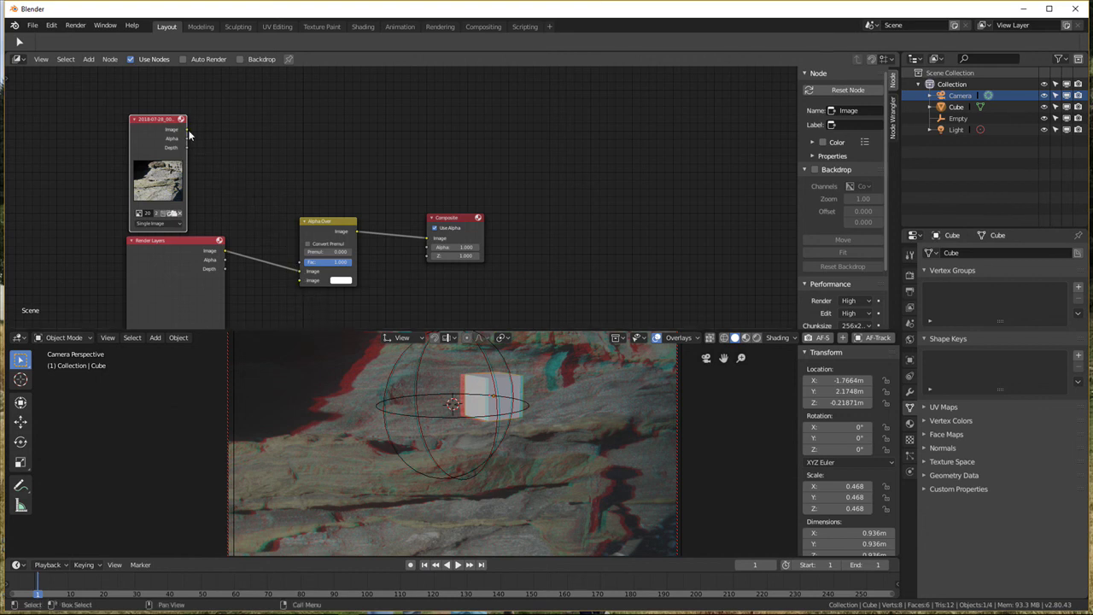
drag(186, 130, 302, 277)
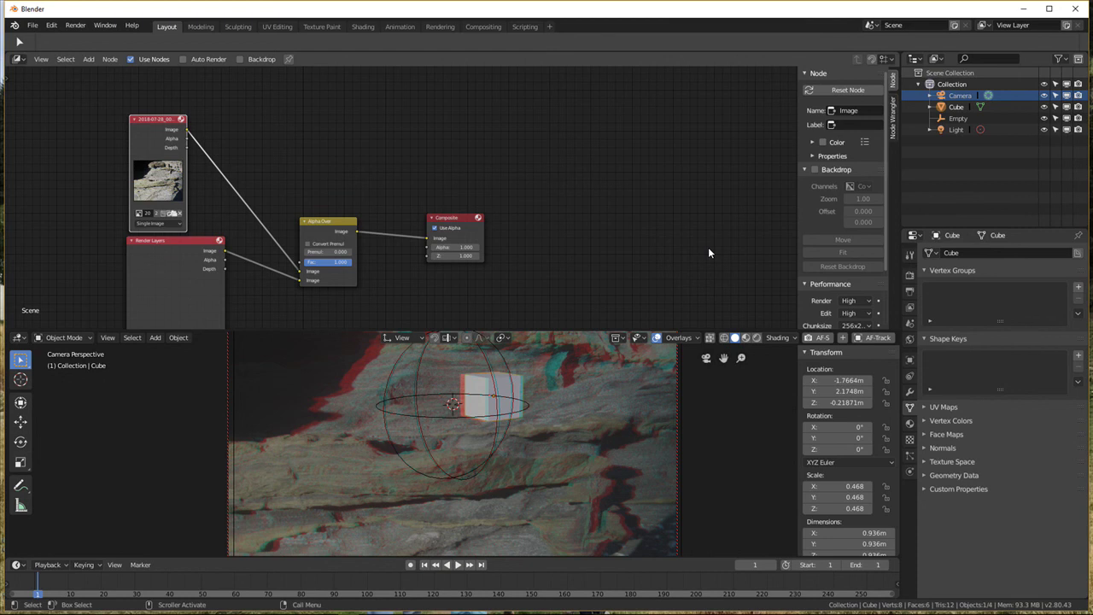
Step: Render the composited stereo still and return to the main workspace
key(F12)
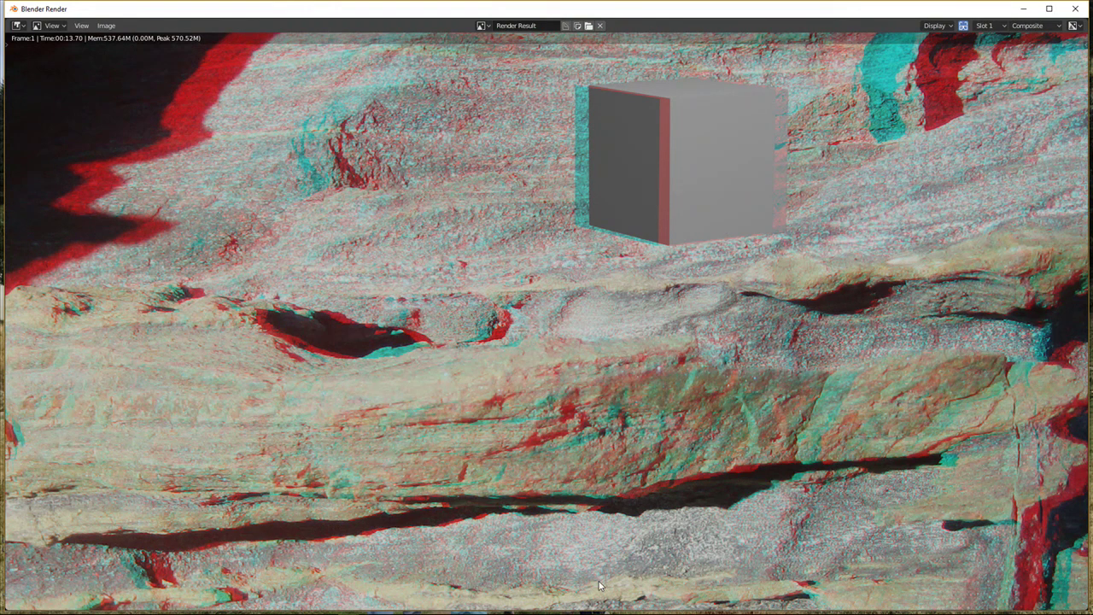
key(Escape)
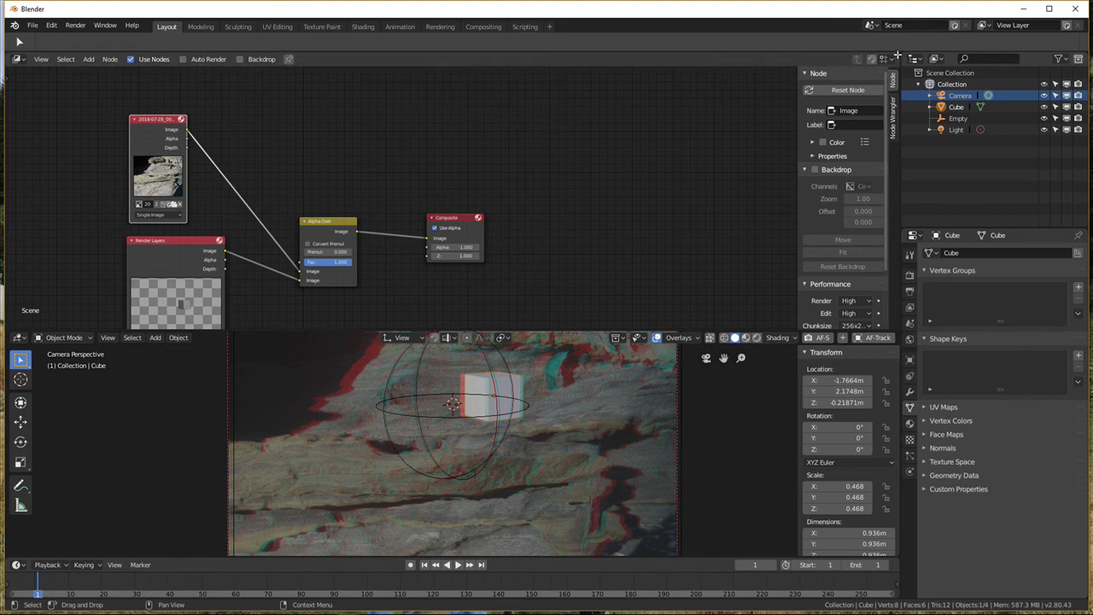
Step: Split the compositing editor side by side, turn the new area into an Image Editor and start opening an image in it
drag(893, 57, 620, 128)
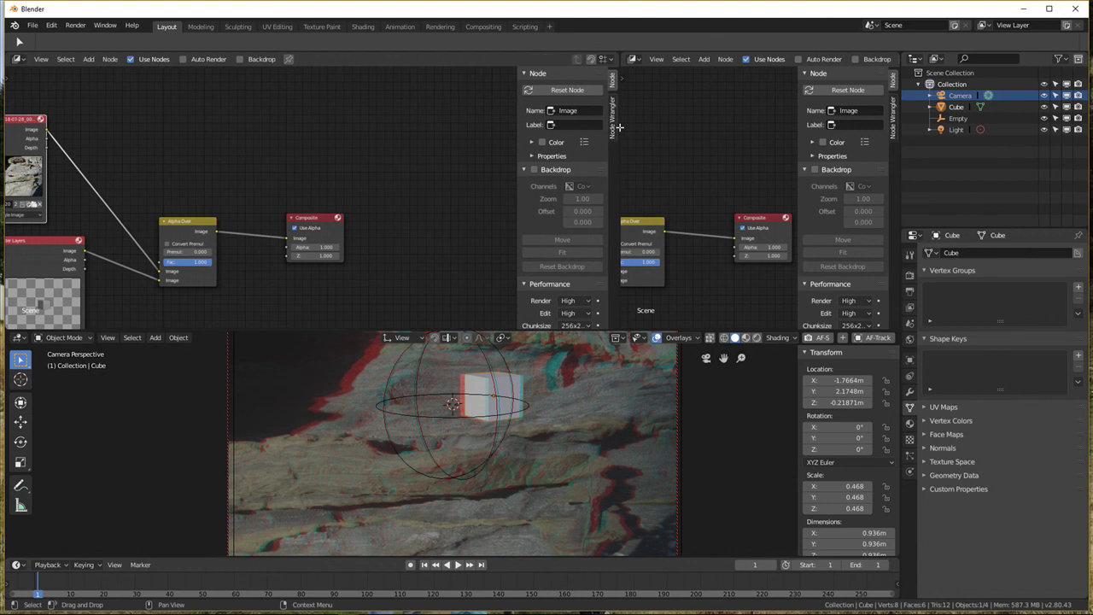
click(611, 60)
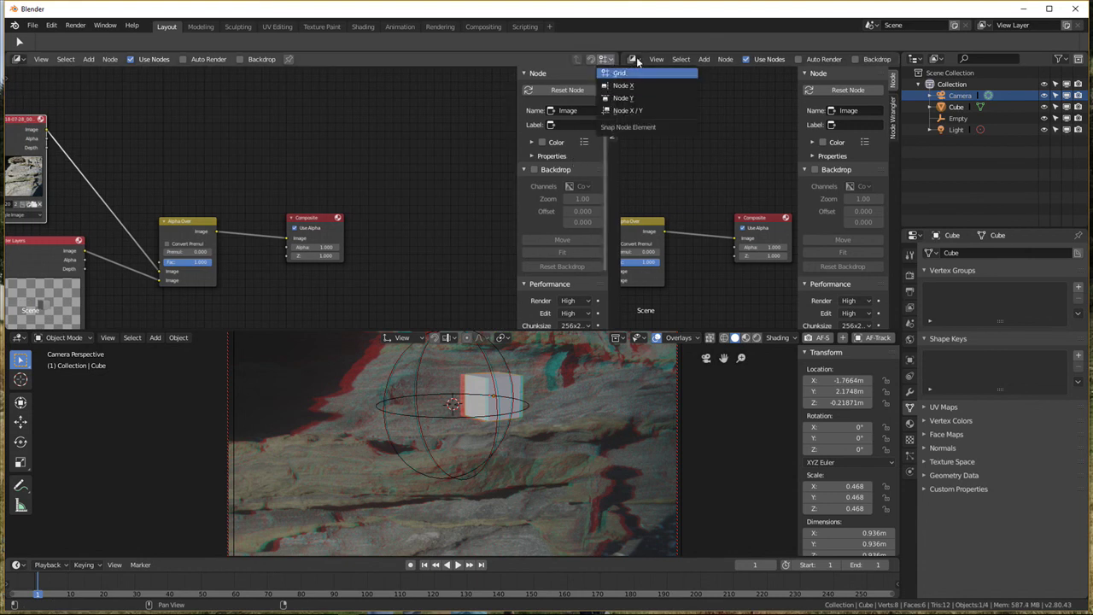
click(617, 72)
click(633, 60)
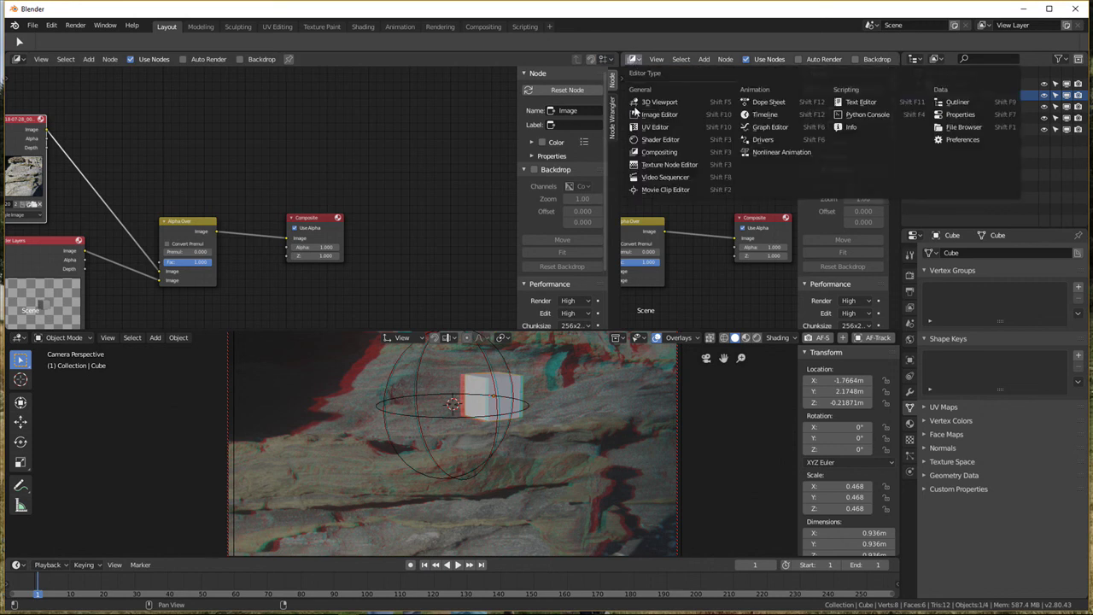
click(673, 116)
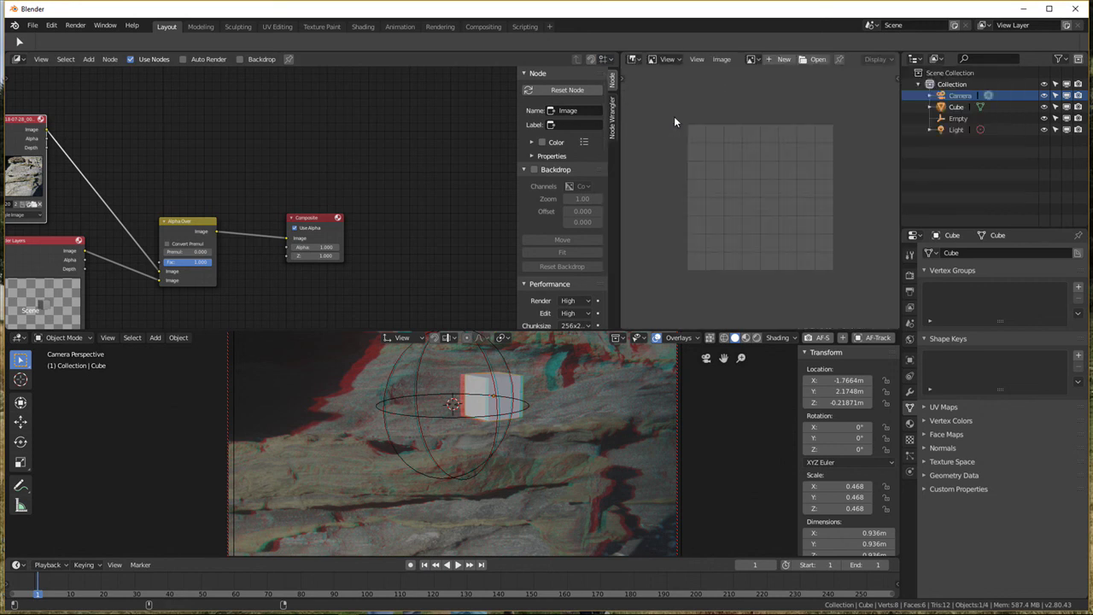
click(813, 59)
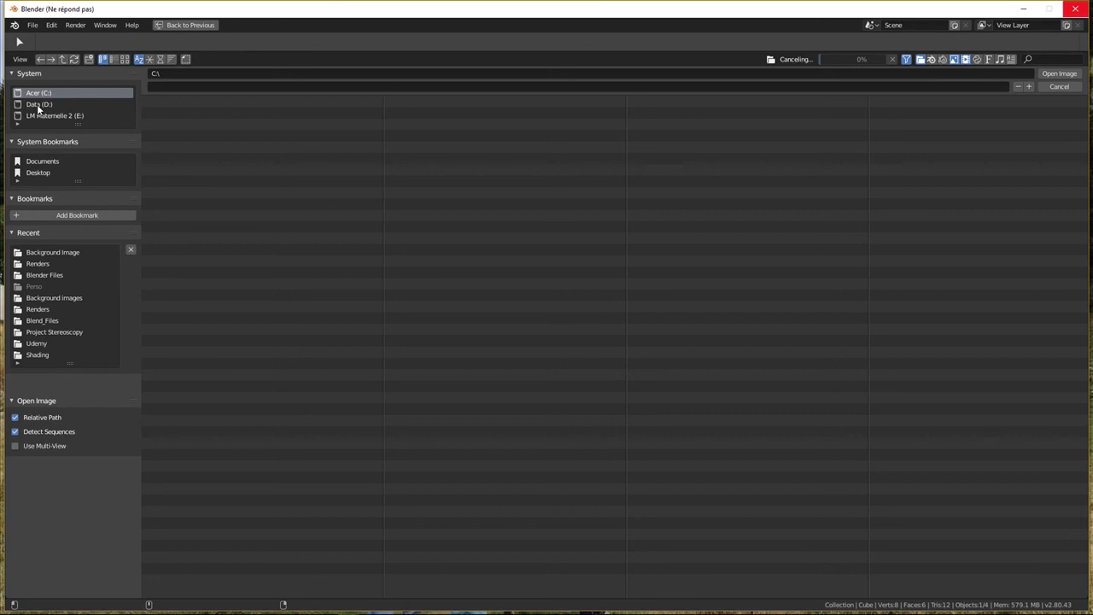
key(Escape)
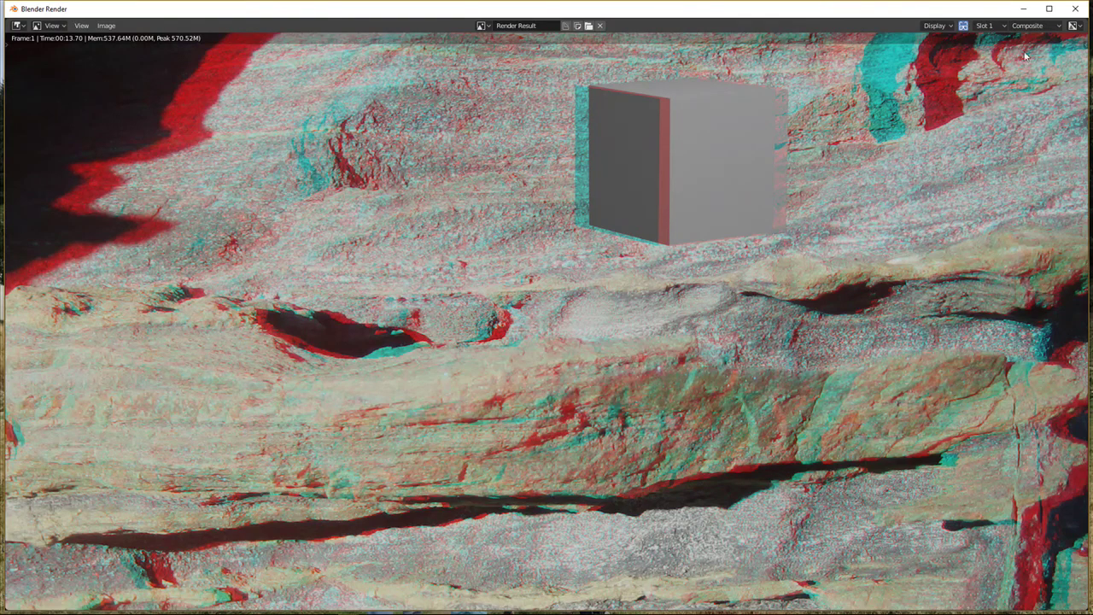
click(1075, 9)
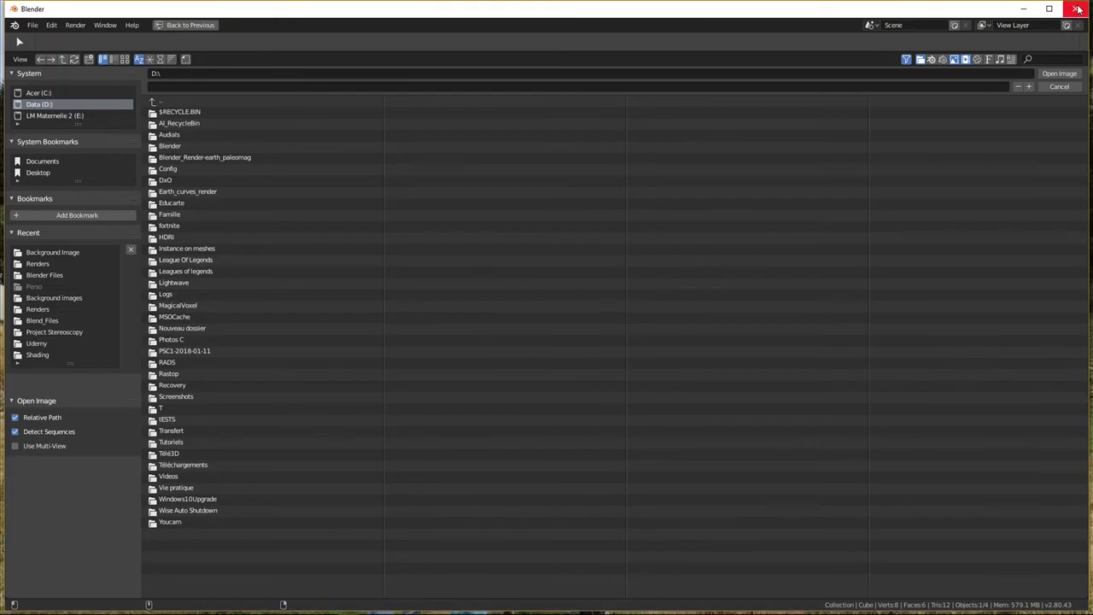
click(1075, 9)
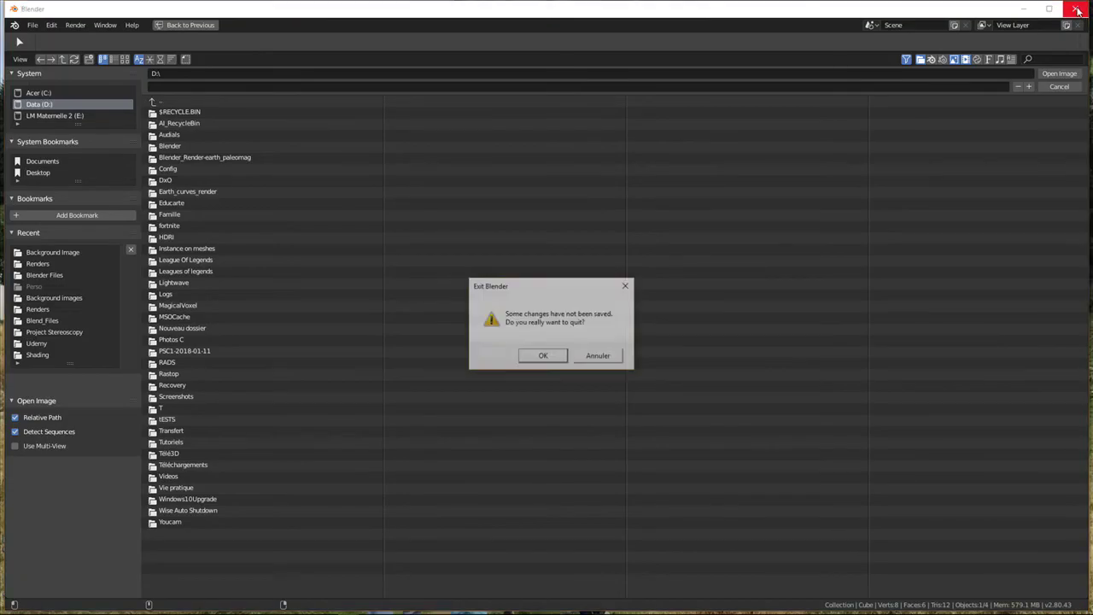
click(620, 359)
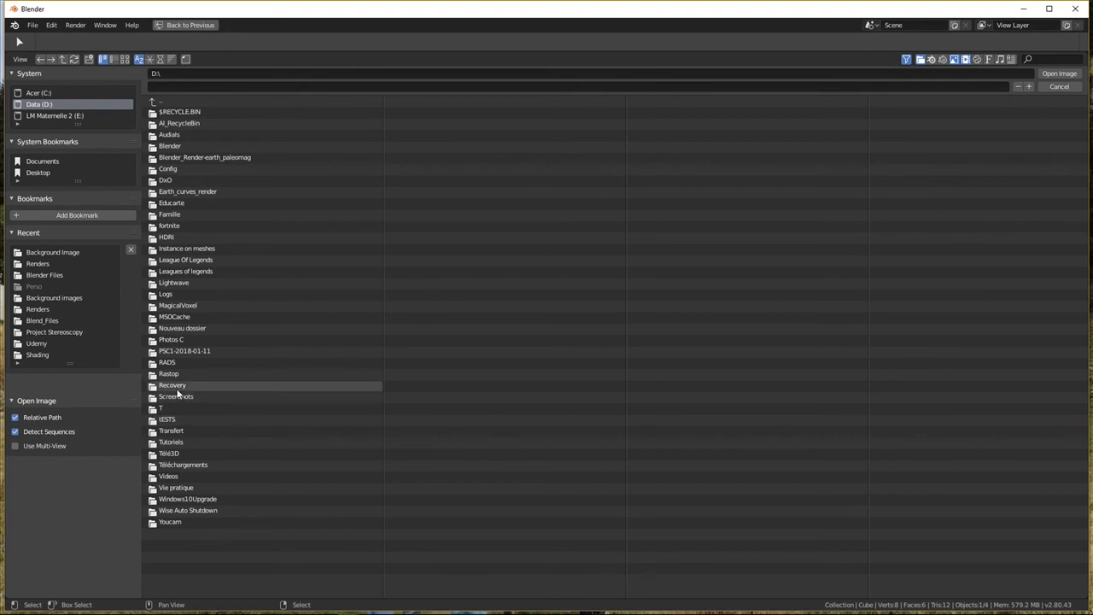
Step: Open Test_stereoscopy_00001.png from D:\Blender\Perso\Project Stereoscopy\Tutoriel\Renders in the Image Editor
click(170, 146)
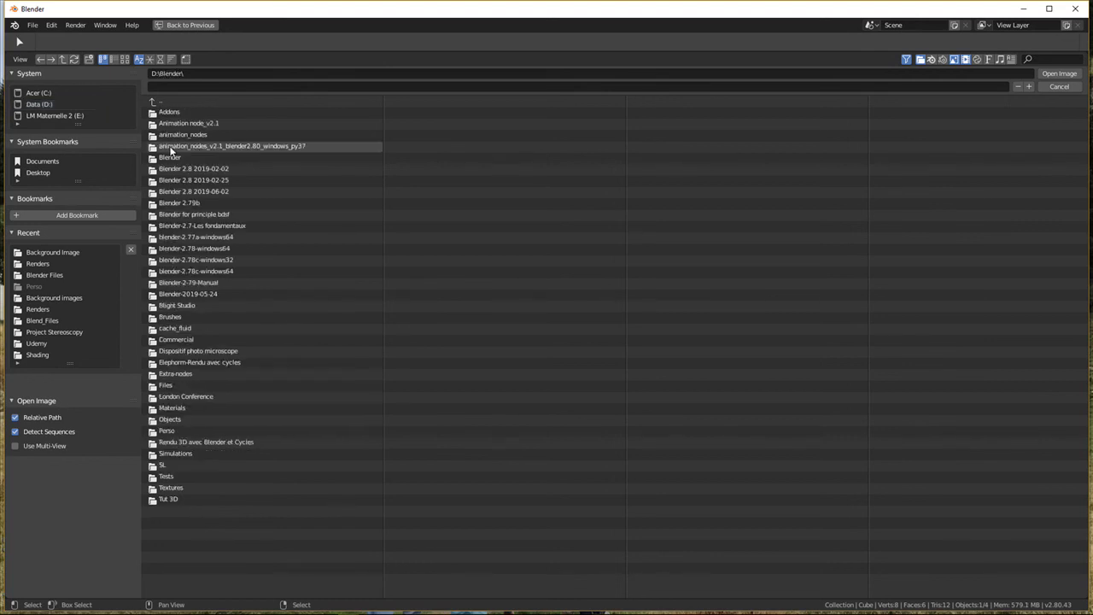
click(167, 430)
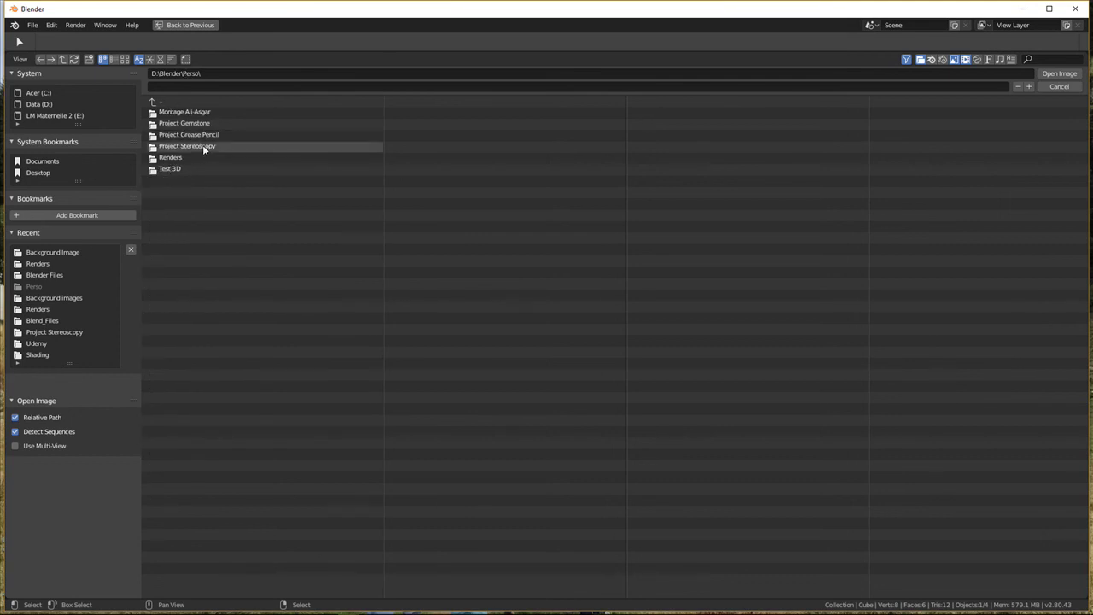
click(204, 149)
click(181, 155)
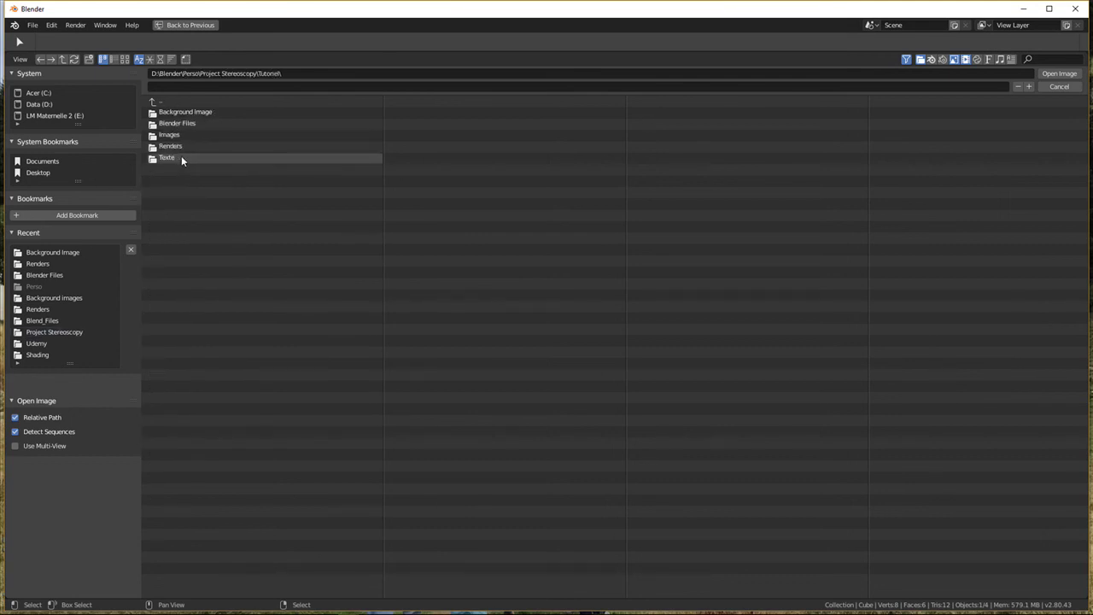
click(188, 147)
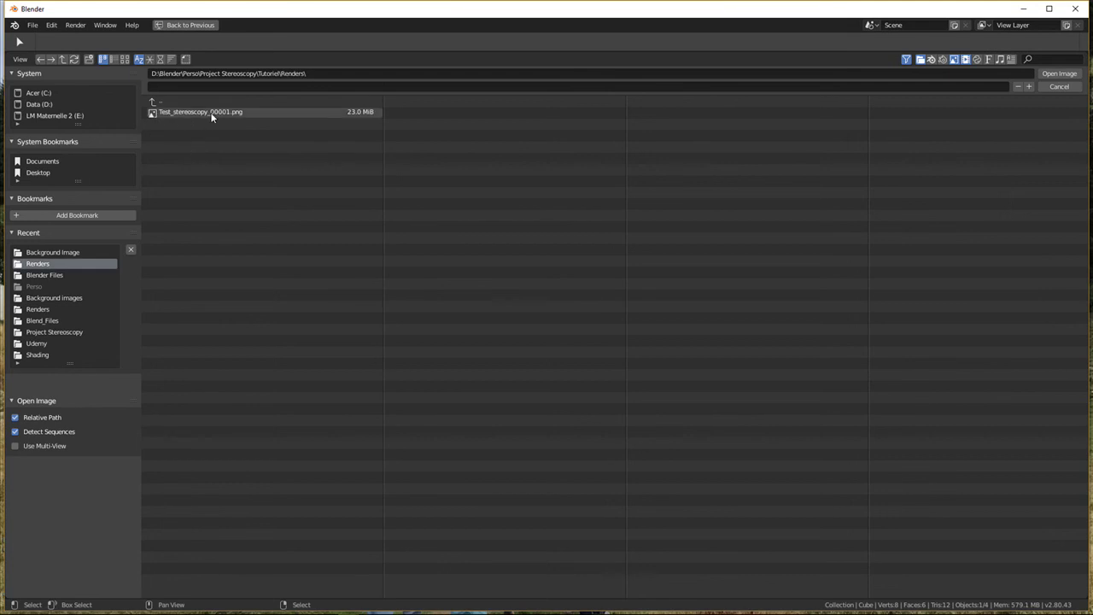
click(210, 119)
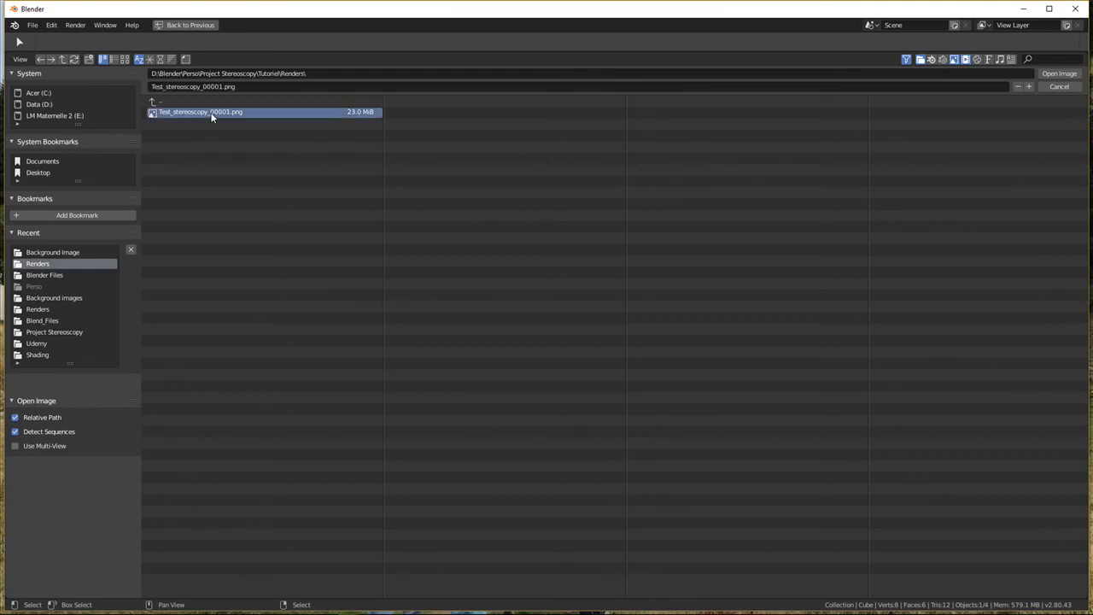
click(1052, 75)
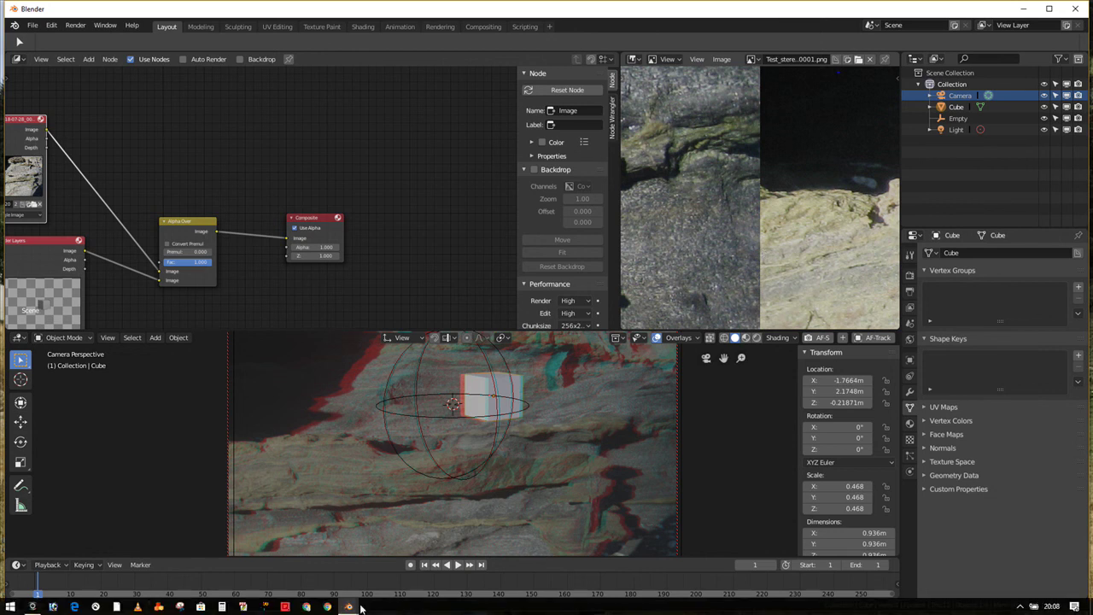
Step: Close the separate render window and show the whole side-by-side stereo image in the Image Editor
mouse_move(348, 606)
mouse_move(456, 546)
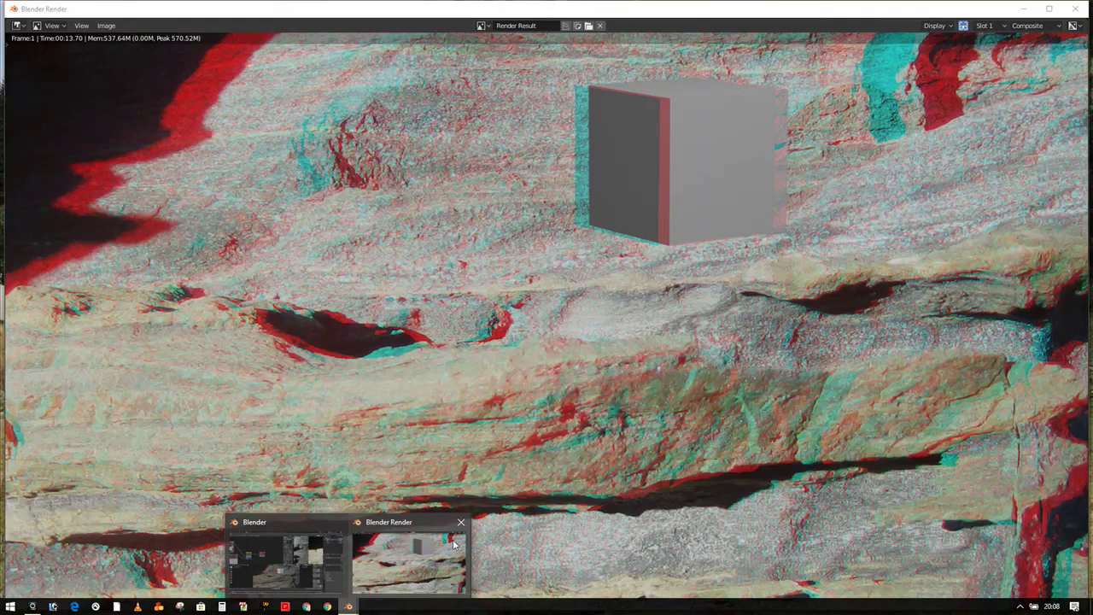
click(462, 523)
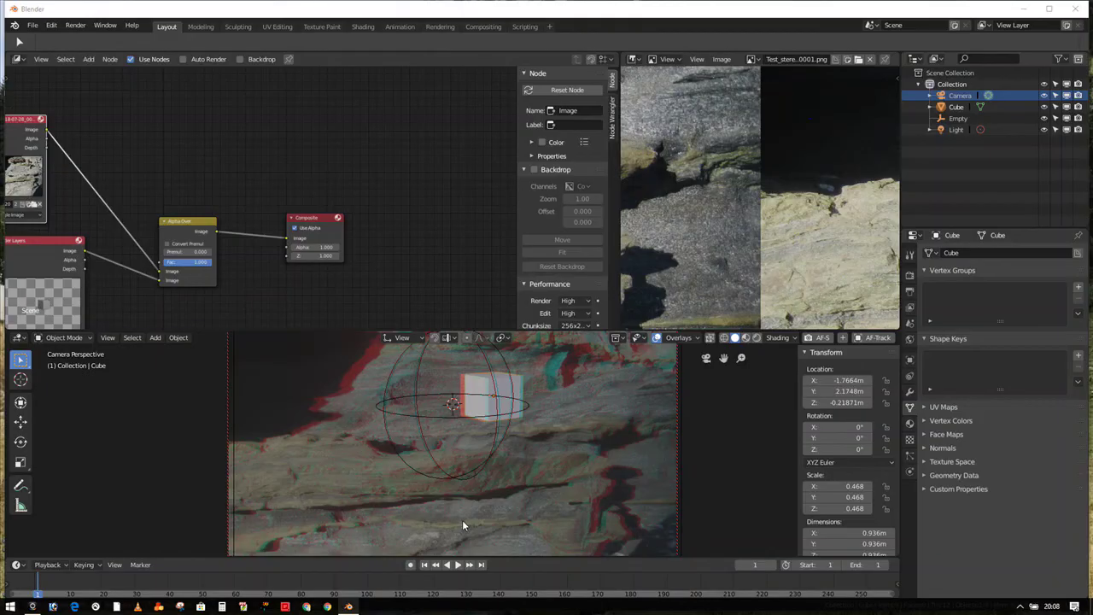
scroll(783, 229, down, 4)
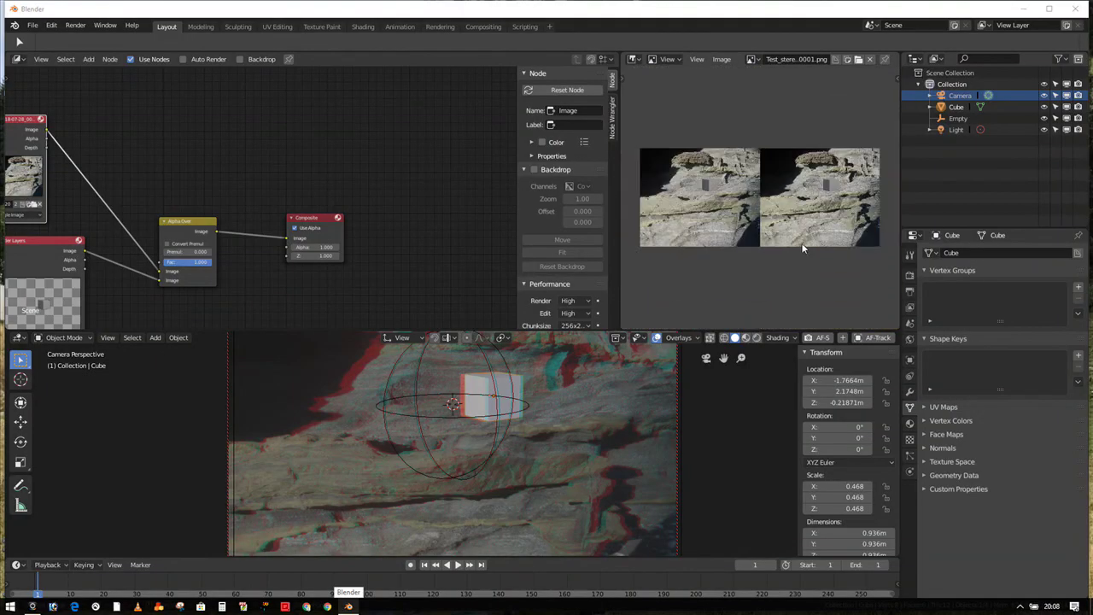
Step: Enable automatic packing of the external image files into the .blend file
scroll(784, 257, down, 1)
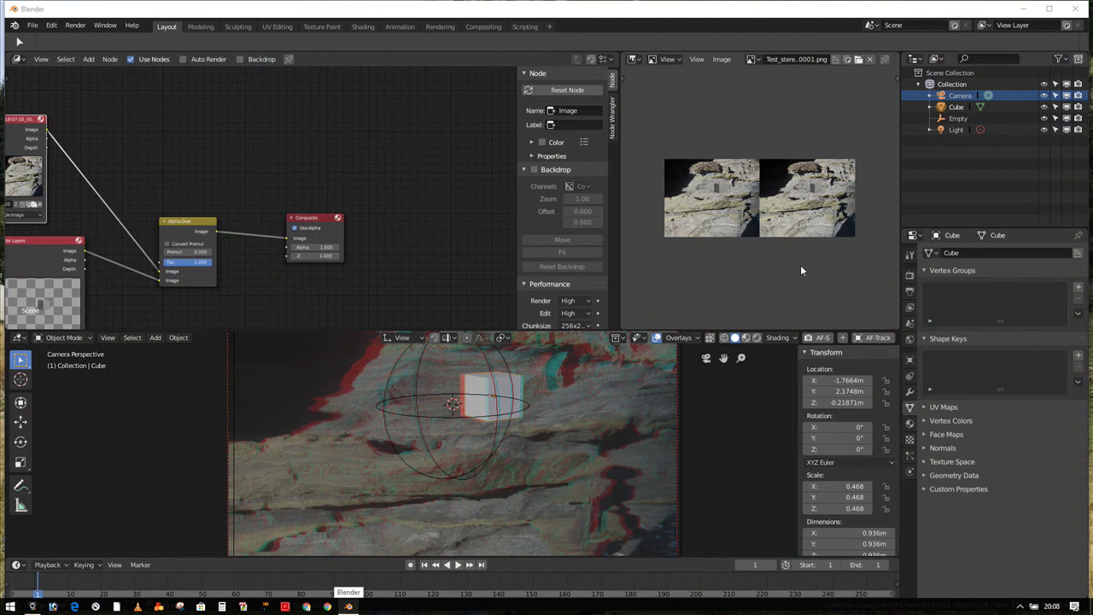
click(33, 26)
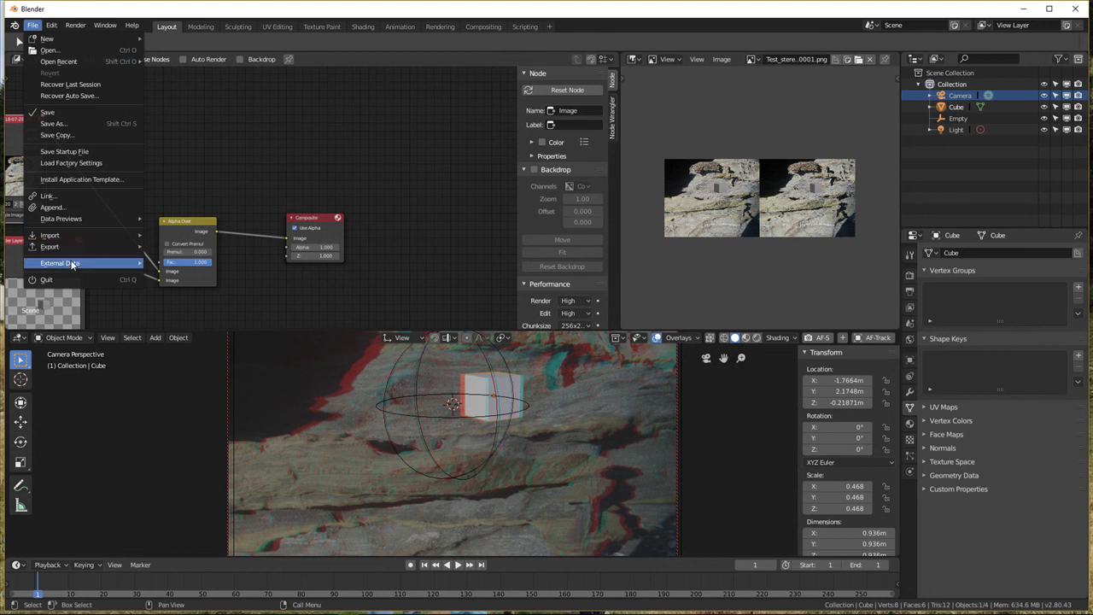
mouse_move(73, 265)
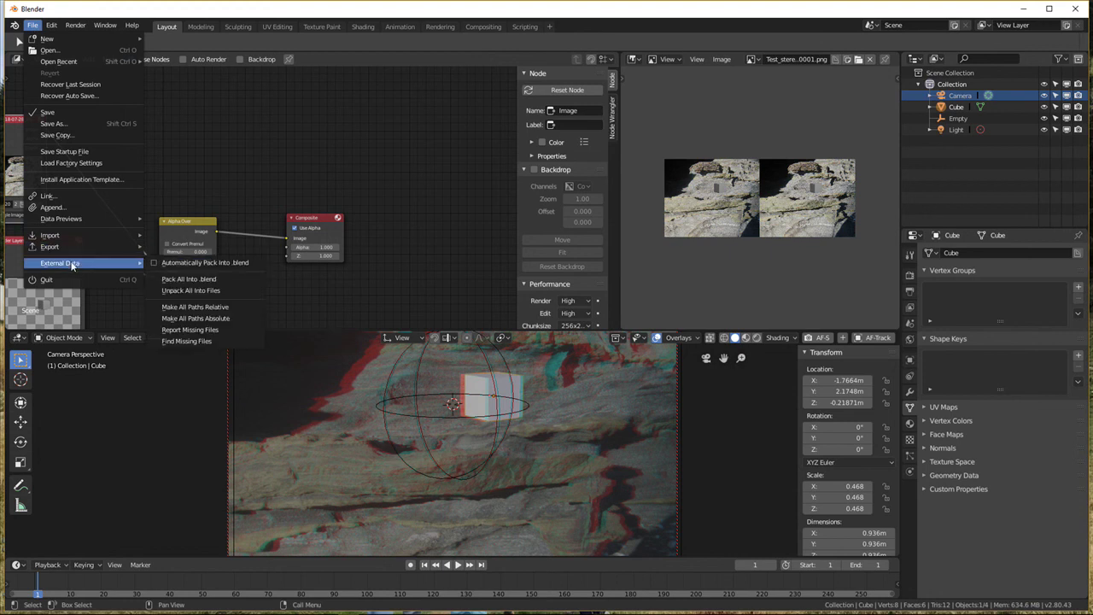
click(154, 267)
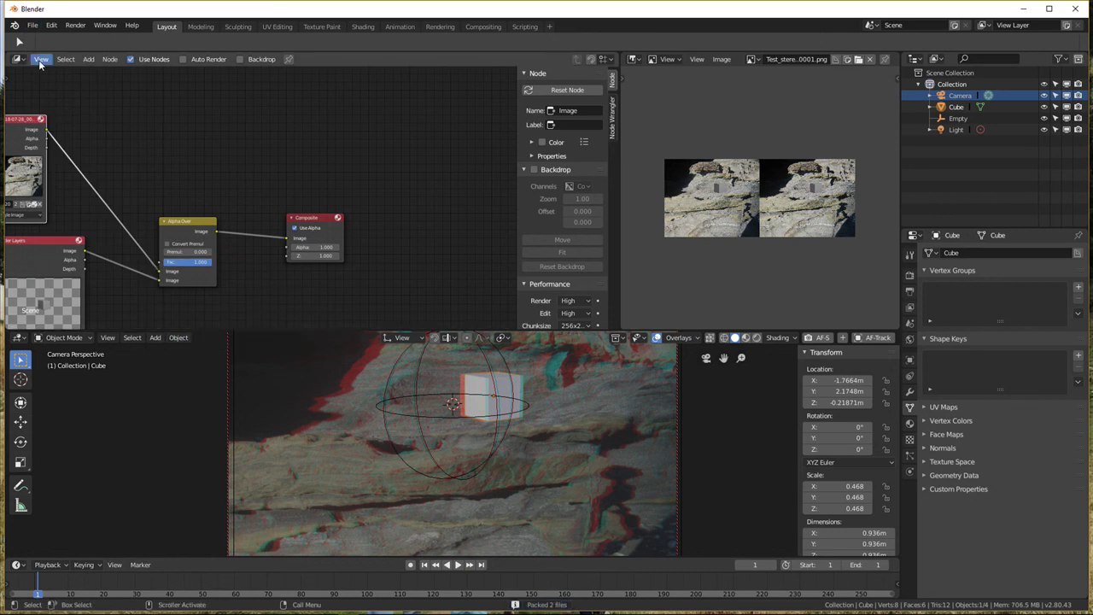
Step: Save the project as a new incremented version named Test_stereocopy-titre6.blend in D:\Blender\Perso\Project Stereoscopy\Tutoriel\Blender Files
click(32, 25)
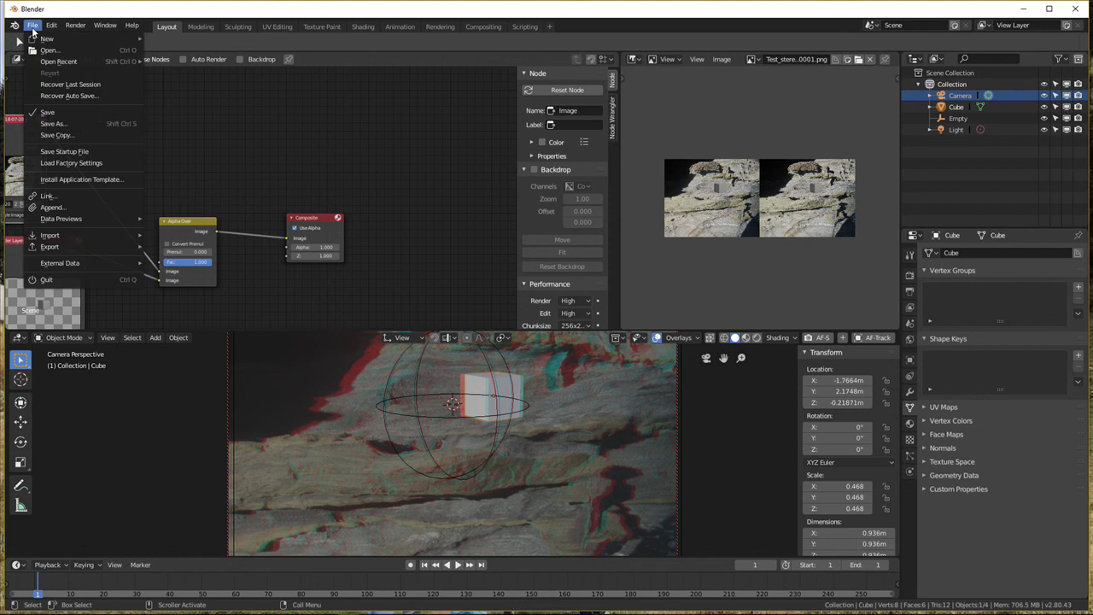
click(52, 124)
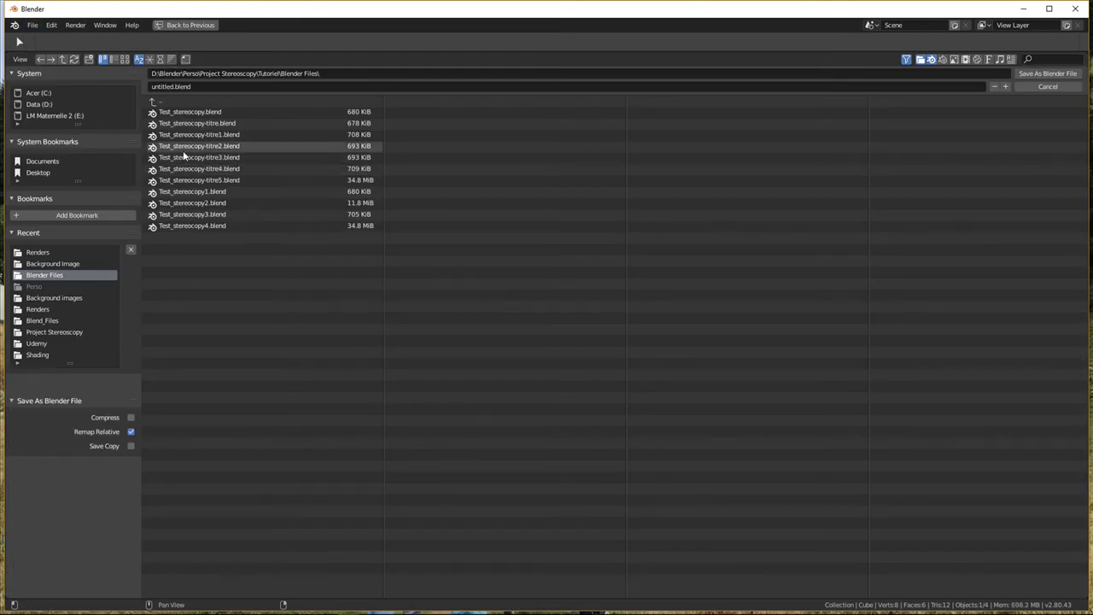
click(222, 180)
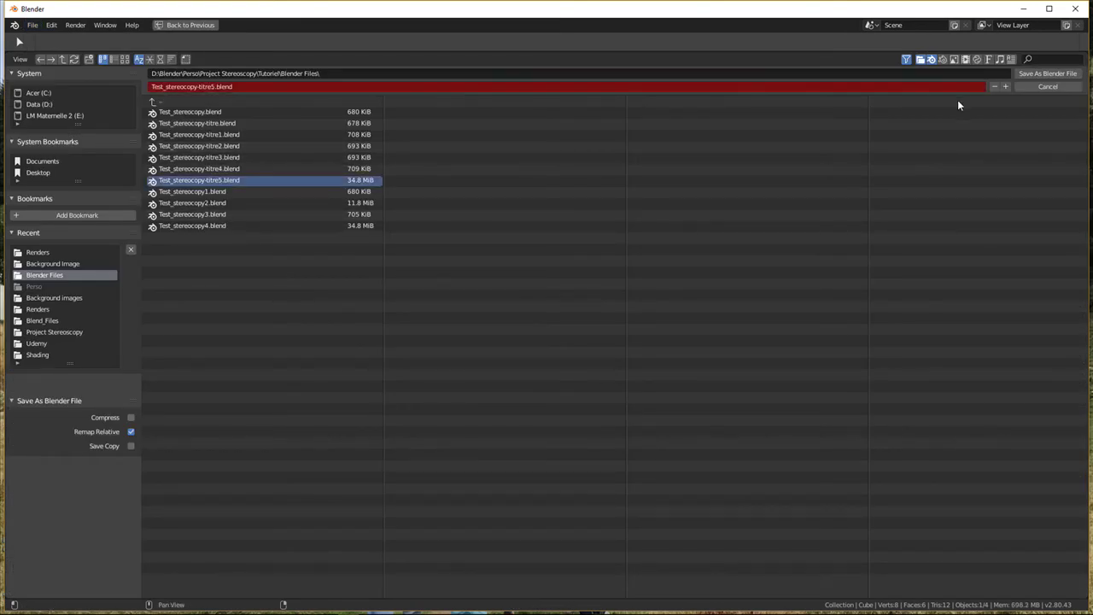
click(1006, 87)
click(1048, 73)
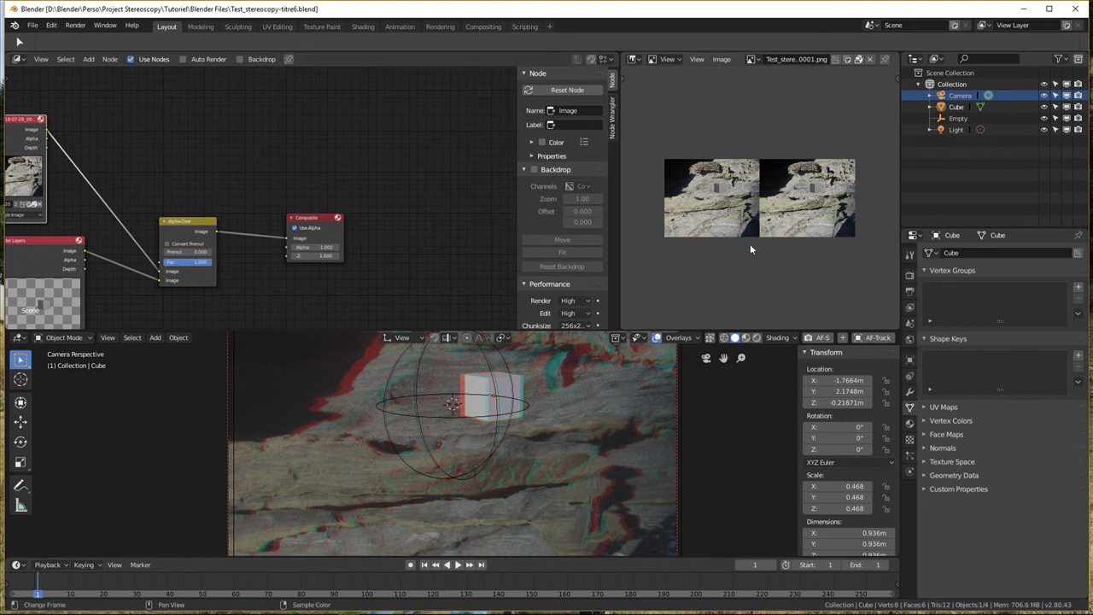
mouse_move(163, 607)
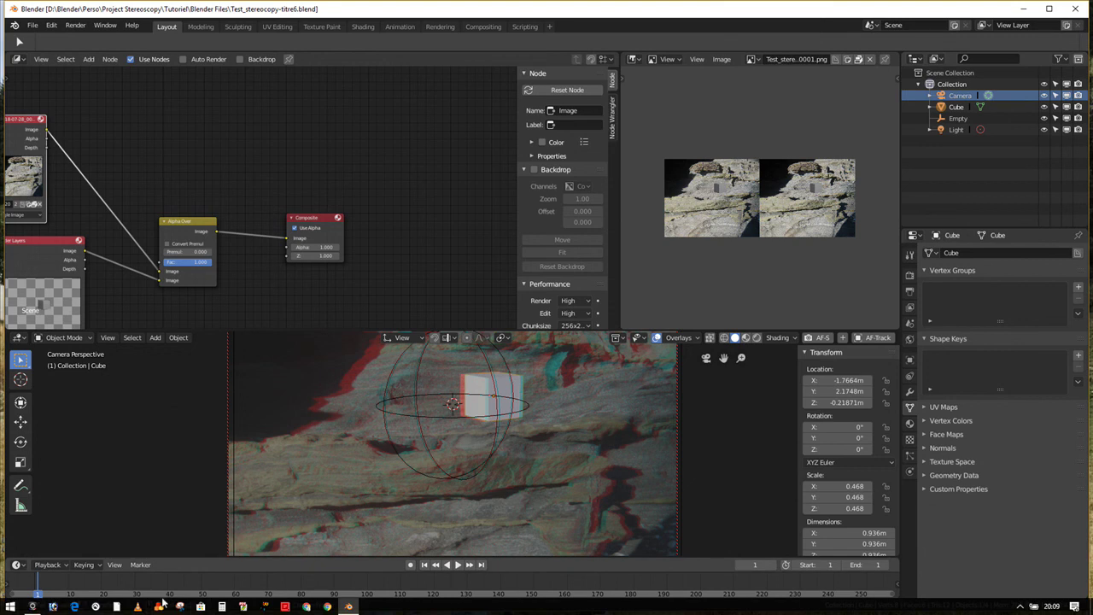